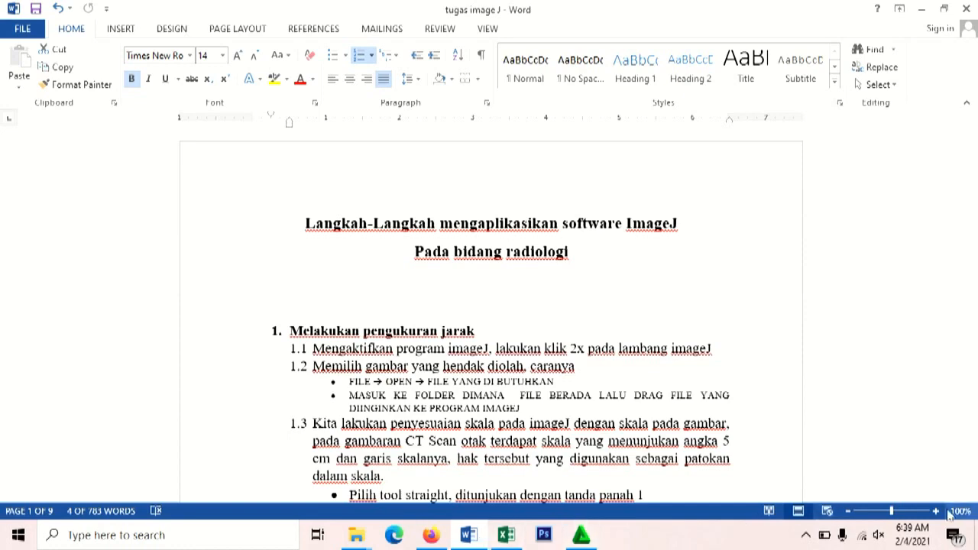
Step: Read through the ImageJ radiology instructions, covering distance measurement, image histogram and the start of the tumour-size section
{"action": "scroll", "coordinate": [803, 340], "scroll_direction": "down", "scroll_amount": 2}
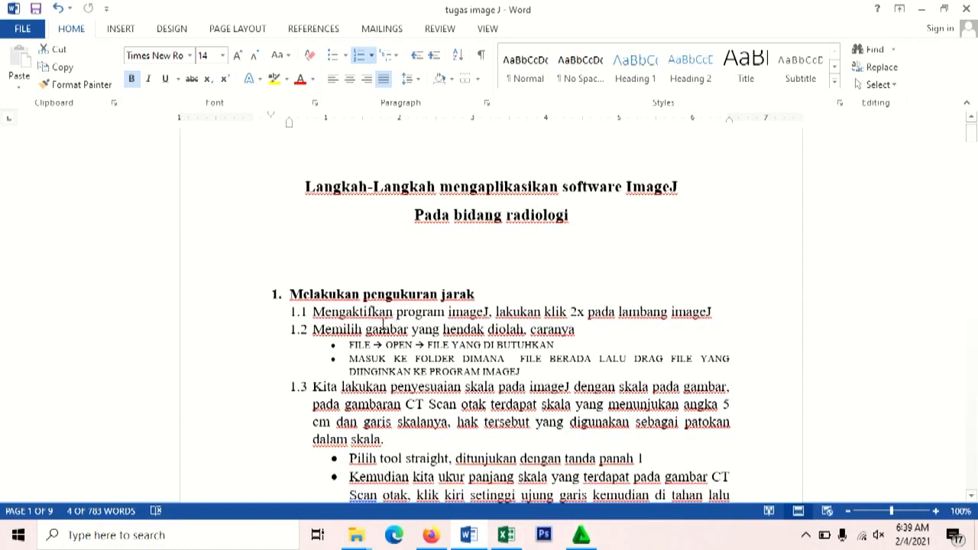
{"action": "scroll", "coordinate": [383, 327], "scroll_direction": "down", "scroll_amount": 3}
{"action": "scroll", "coordinate": [382, 327], "scroll_direction": "down", "scroll_amount": 10}
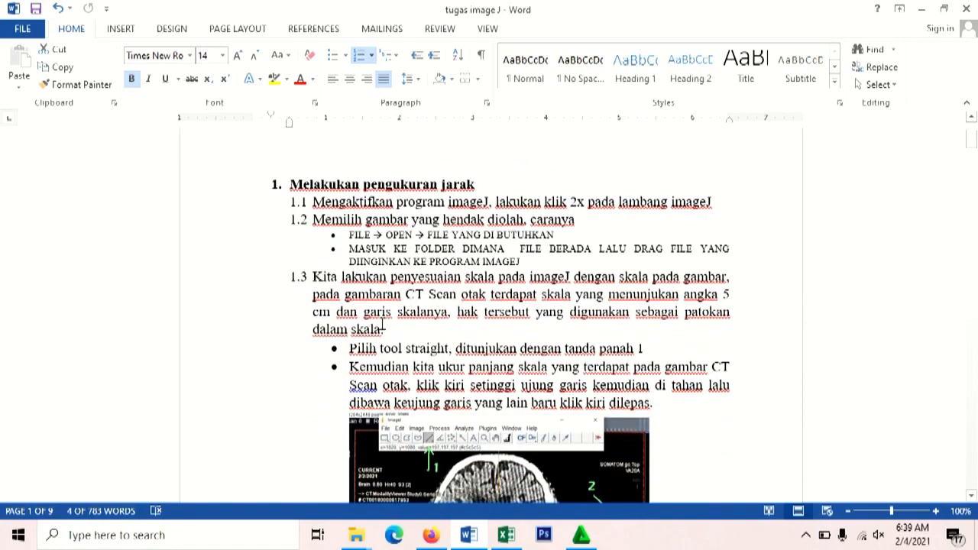
{"action": "scroll", "coordinate": [552, 352], "scroll_direction": "down", "scroll_amount": 1}
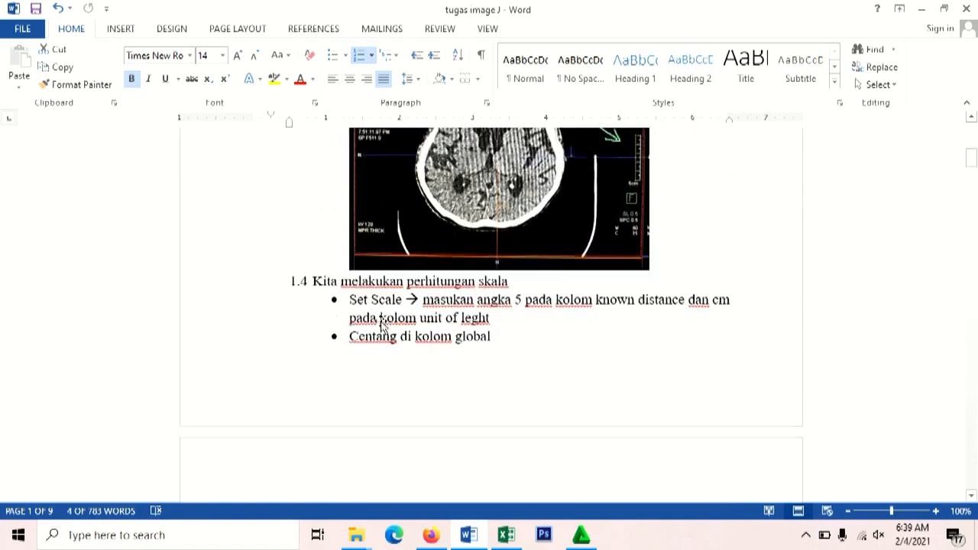
{"action": "scroll", "coordinate": [553, 352], "scroll_direction": "up", "scroll_amount": 3}
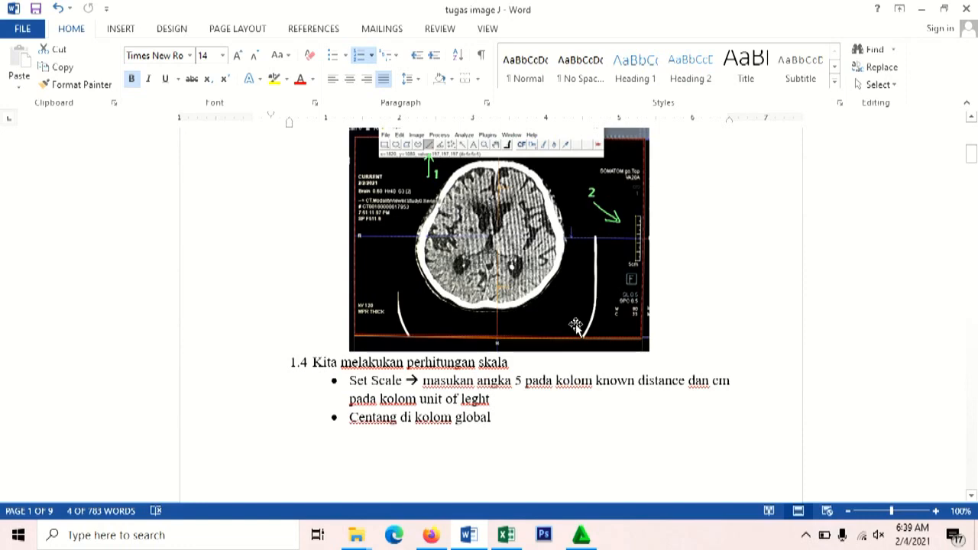
{"action": "scroll", "coordinate": [577, 328], "scroll_direction": "down", "scroll_amount": 14}
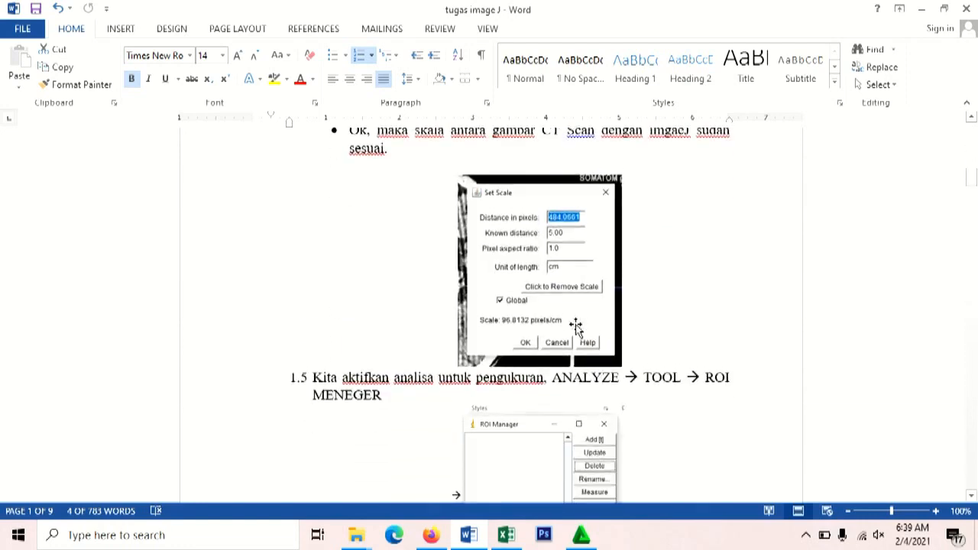
{"action": "scroll", "coordinate": [578, 328], "scroll_direction": "down", "scroll_amount": 20}
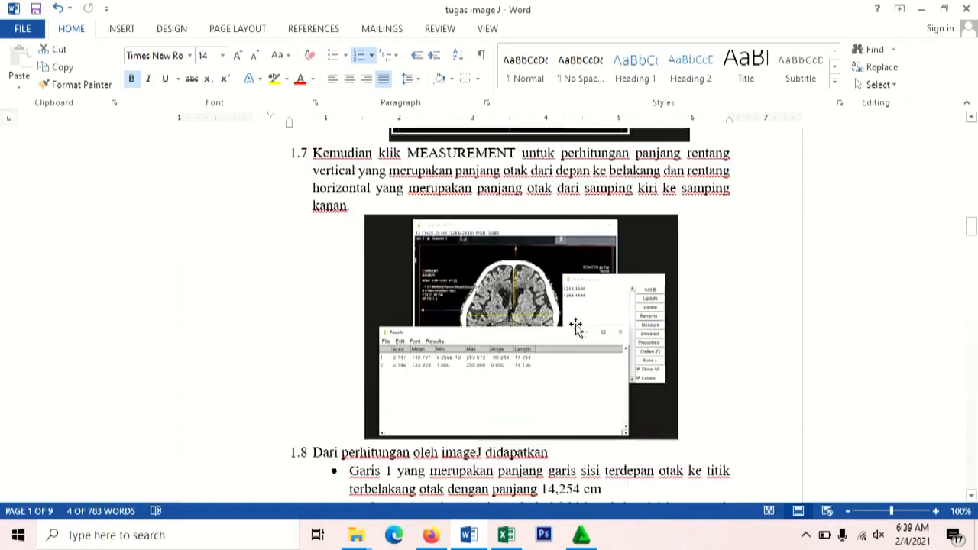
{"action": "scroll", "coordinate": [575, 327], "scroll_direction": "down", "scroll_amount": 15}
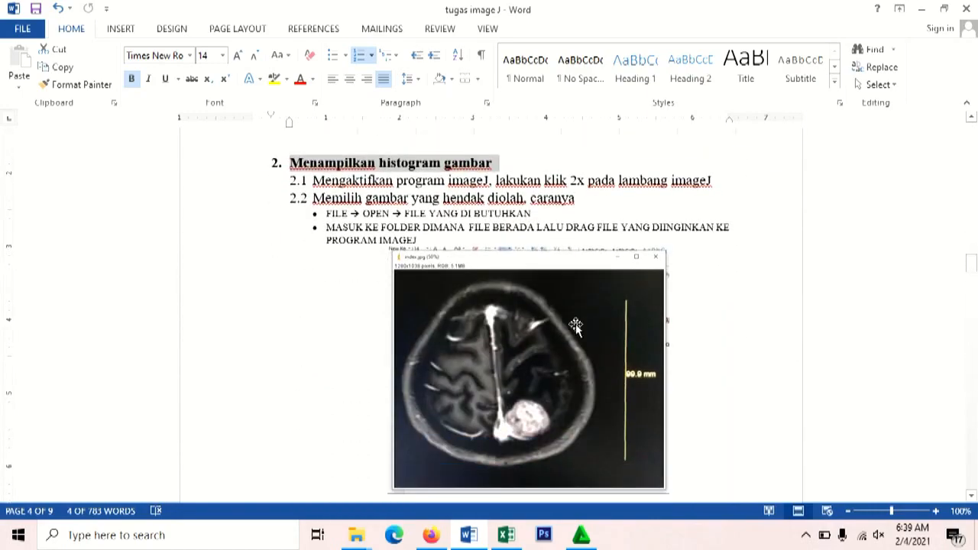
{"action": "scroll", "coordinate": [575, 327], "scroll_direction": "down", "scroll_amount": 1}
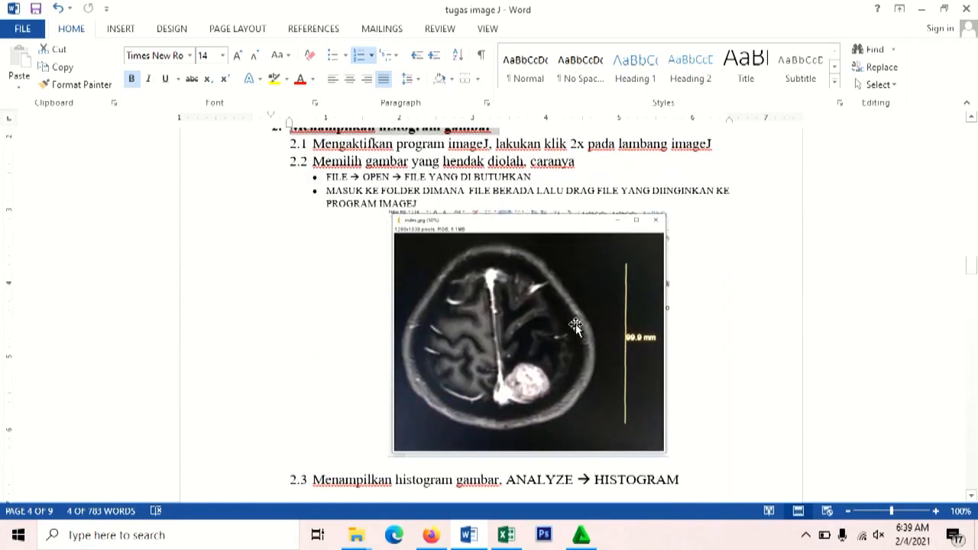
{"action": "scroll", "coordinate": [575, 327], "scroll_direction": "down", "scroll_amount": 18}
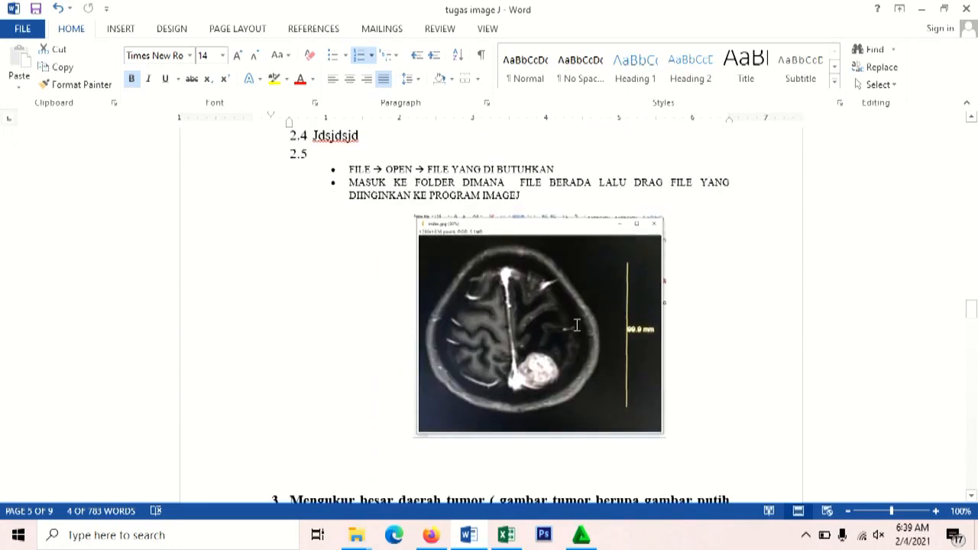
{"action": "scroll", "coordinate": [576, 327], "scroll_direction": "down", "scroll_amount": 1}
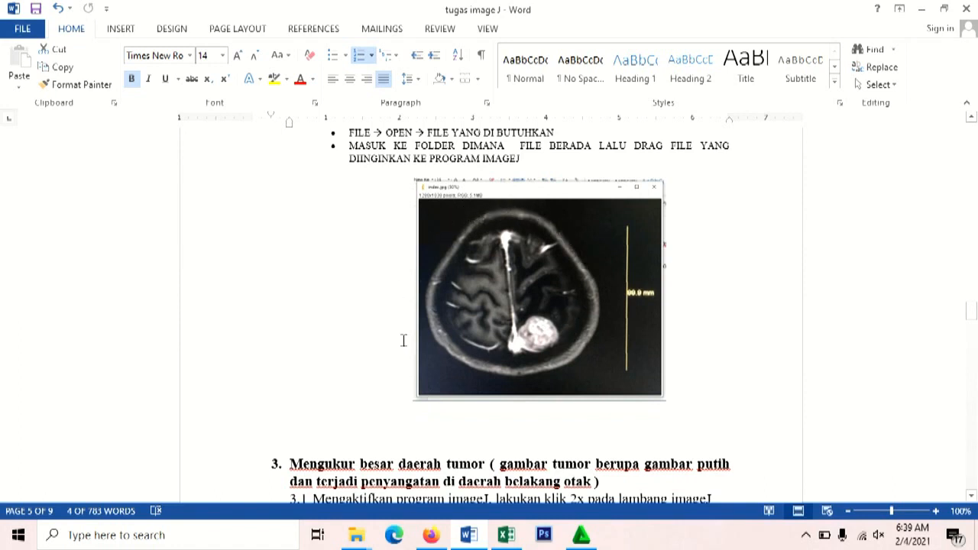
{"action": "scroll", "coordinate": [405, 347], "scroll_direction": "down", "scroll_amount": 1}
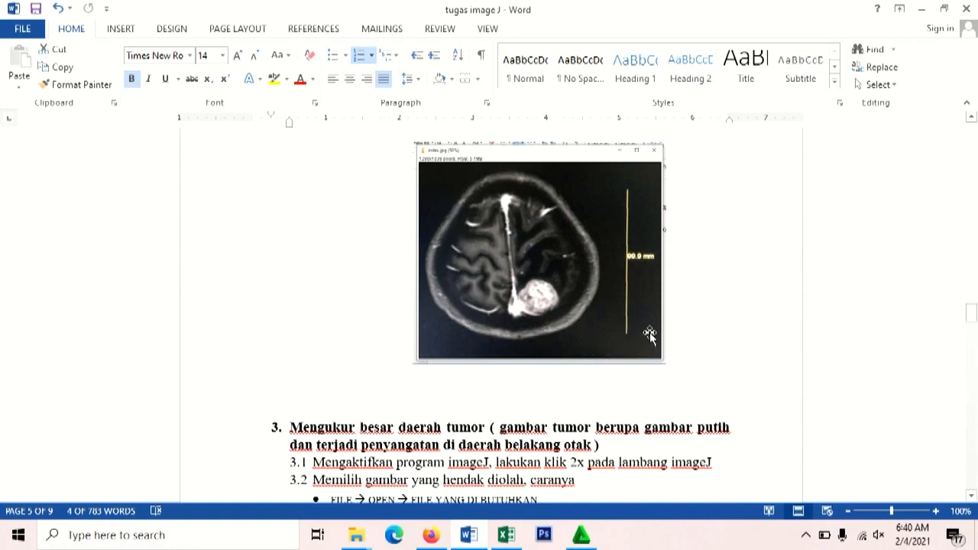
{"action": "scroll", "coordinate": [658, 333], "scroll_direction": "up", "scroll_amount": 10}
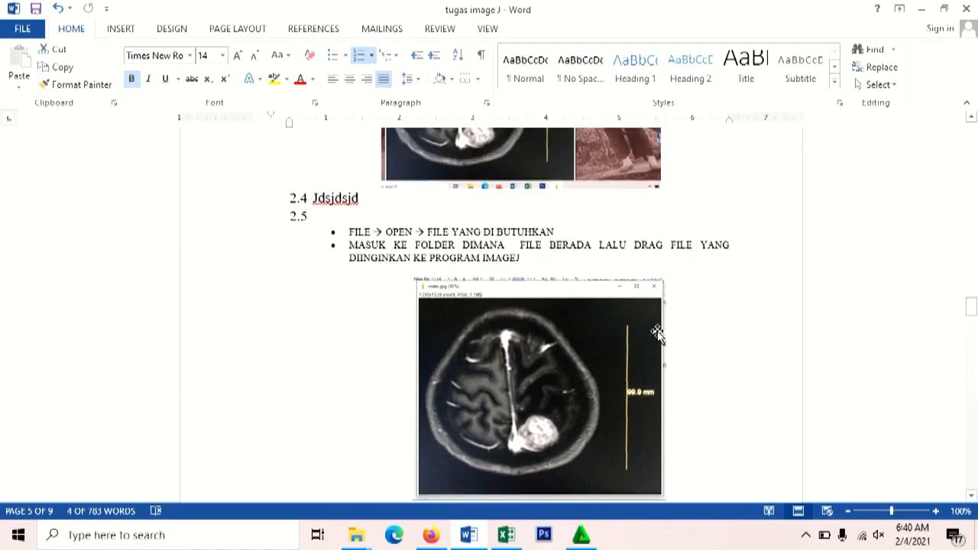
{"action": "scroll", "coordinate": [658, 331], "scroll_direction": "up", "scroll_amount": 15}
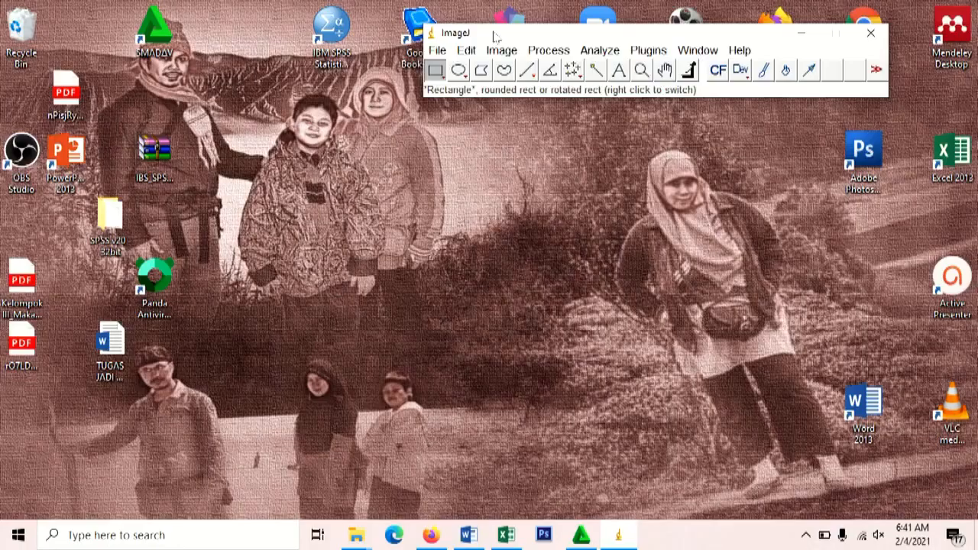
Step: Switch to ImageJ, open the brain CT image 1.jpg from the TUGAS 1 folder and place its window beneath the toolbar
{"action": "left_click_drag", "start_coordinate": [494, 31], "coordinate": [403, 65]}
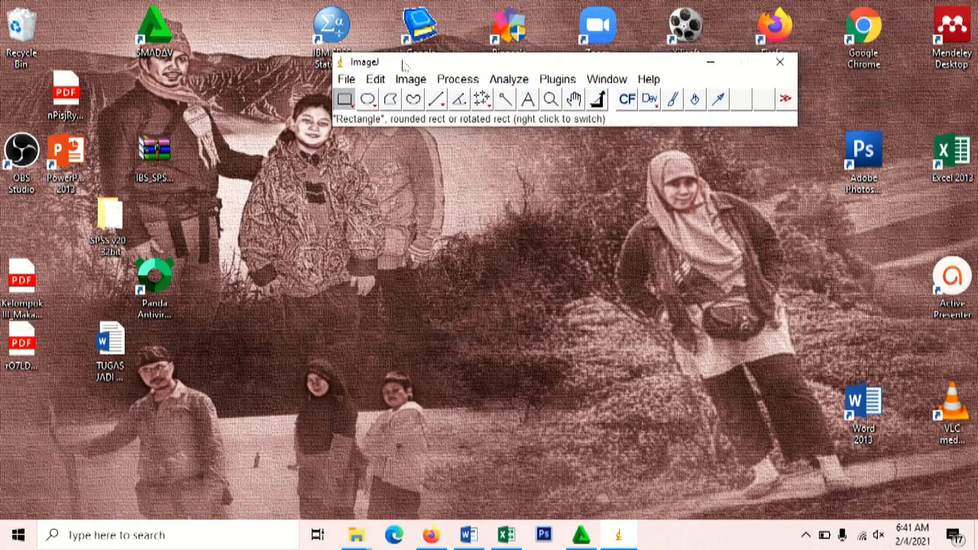
{"action": "left_click_drag", "start_coordinate": [423, 63], "coordinate": [399, 50]}
{"action": "left_click", "coordinate": [322, 67]}
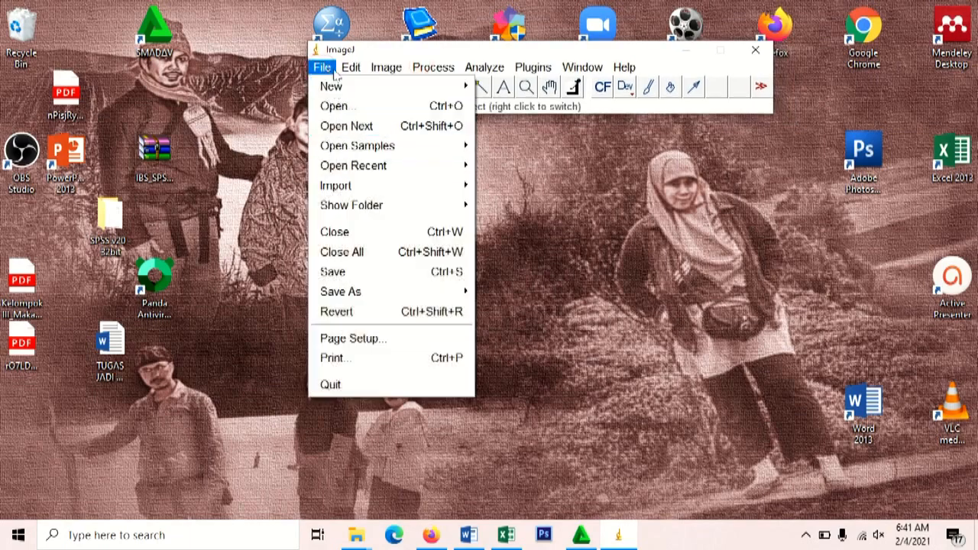
{"action": "left_click", "coordinate": [334, 107]}
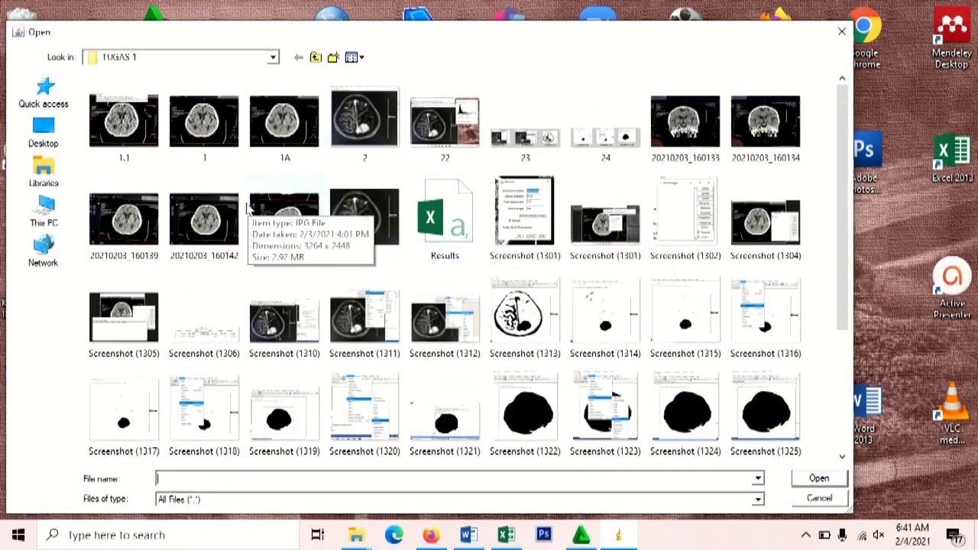
{"action": "left_click", "coordinate": [150, 133]}
{"action": "left_click", "coordinate": [212, 134]}
{"action": "left_click", "coordinate": [814, 479]}
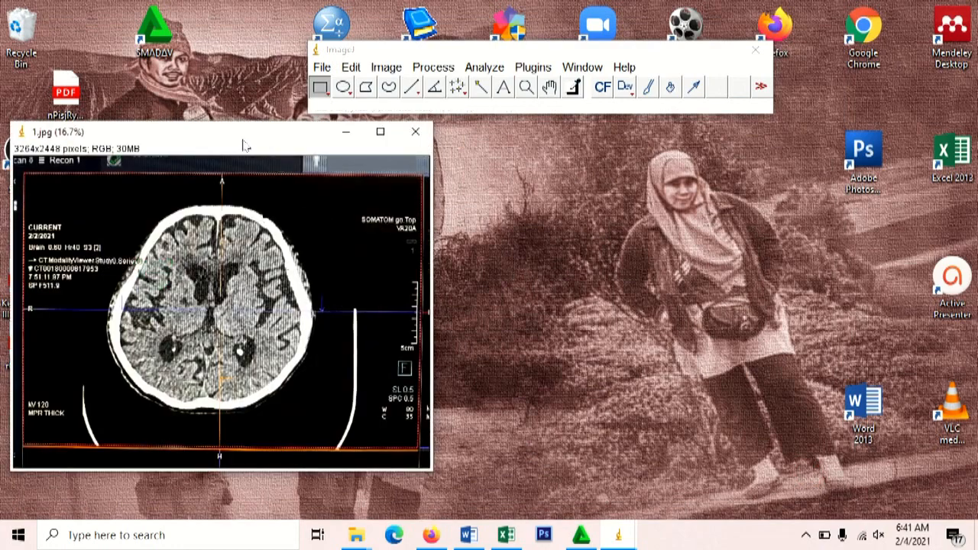
{"action": "left_click_drag", "start_coordinate": [233, 144], "coordinate": [445, 138]}
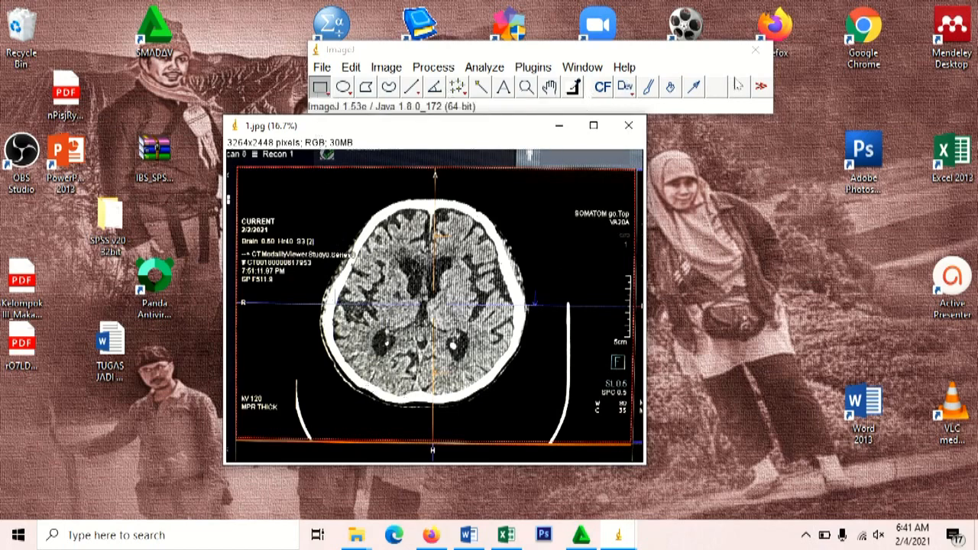
Step: Draw an oval selection over the upper-left part of the brain and replace it with a freehand outline around the whole skull
{"action": "left_click", "coordinate": [347, 90]}
{"action": "left_click_drag", "start_coordinate": [348, 190], "coordinate": [410, 263]}
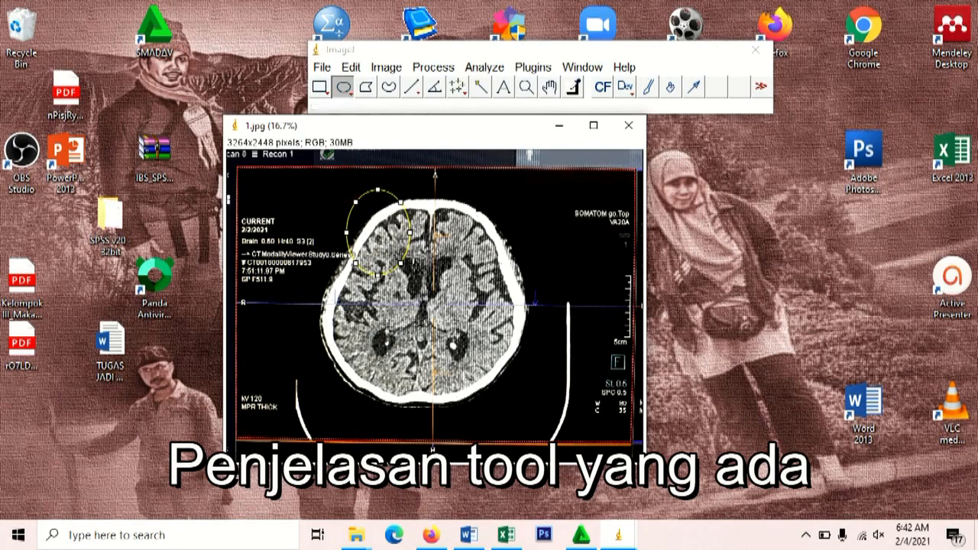
{"action": "left_click", "coordinate": [392, 89]}
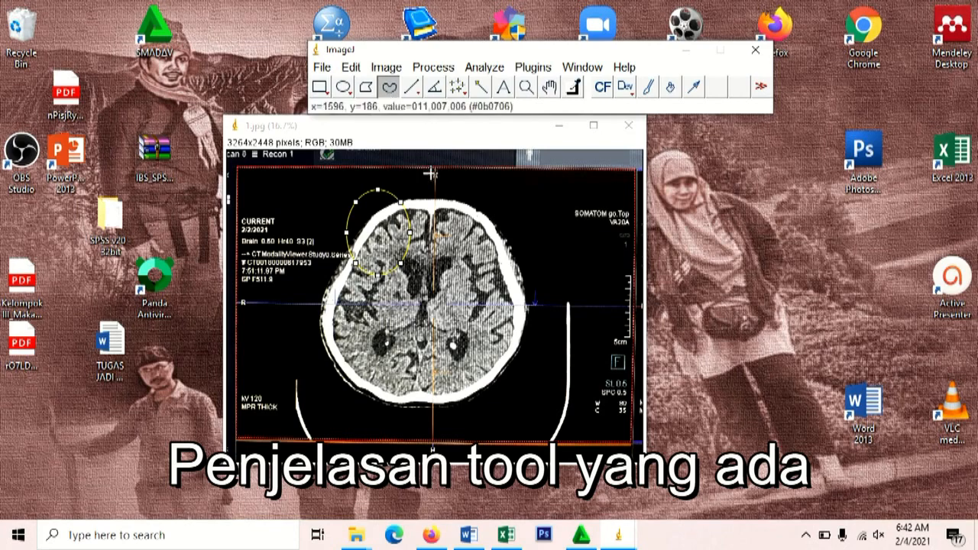
{"action": "mouse_move", "coordinate": [429, 192]}
{"action": "left_mouse_down"}
{"action": "mouse_move", "coordinate": [399, 195]}
{"action": "mouse_move", "coordinate": [348, 229]}
{"action": "mouse_move", "coordinate": [312, 284]}
{"action": "mouse_move", "coordinate": [311, 331]}
{"action": "mouse_move", "coordinate": [337, 380]}
{"action": "mouse_move", "coordinate": [376, 402]}
{"action": "mouse_move", "coordinate": [480, 407]}
{"action": "mouse_move", "coordinate": [526, 366]}
{"action": "mouse_move", "coordinate": [527, 256]}
{"action": "mouse_move", "coordinate": [499, 214]}
{"action": "mouse_move", "coordinate": [423, 193]}
{"action": "left_mouse_up"}
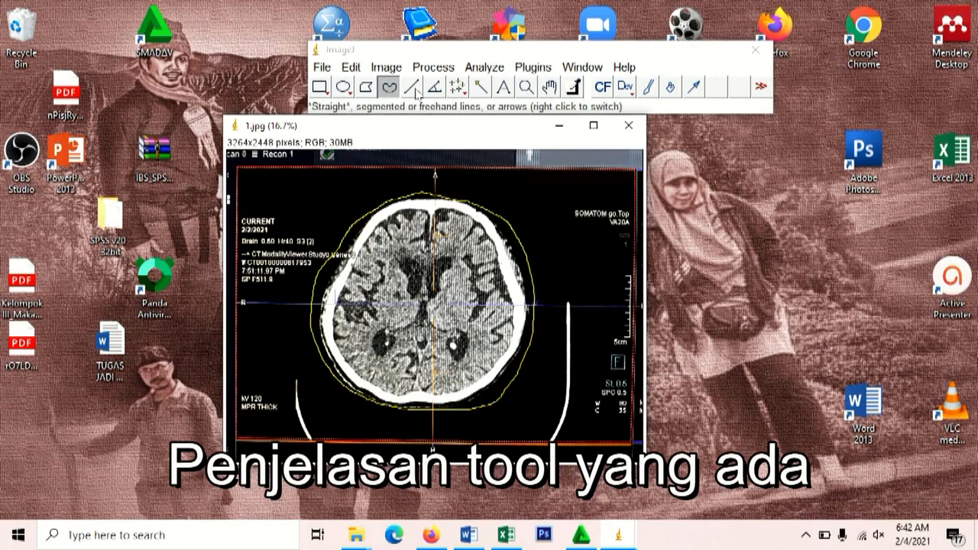
Step: Draw a nearly horizontal straight line from the skull's upper-left edge to the left border of the scan
{"action": "left_click", "coordinate": [413, 88]}
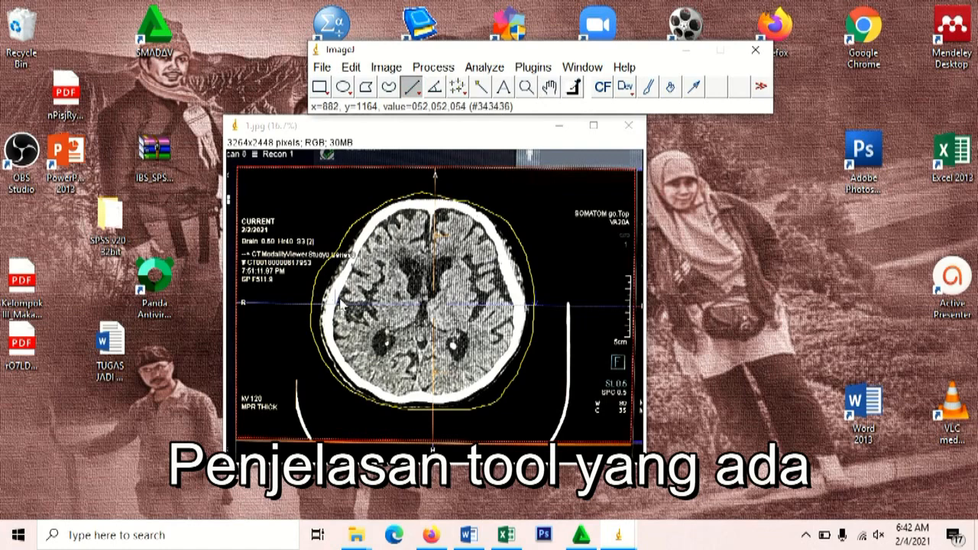
{"action": "left_click_drag", "start_coordinate": [350, 300], "coordinate": [371, 336]}
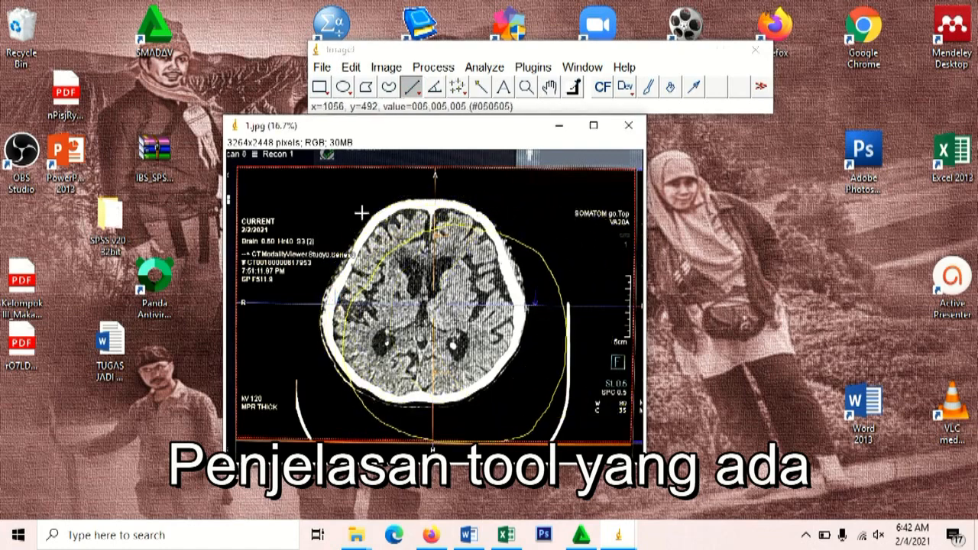
{"action": "left_click_drag", "start_coordinate": [387, 207], "coordinate": [236, 208]}
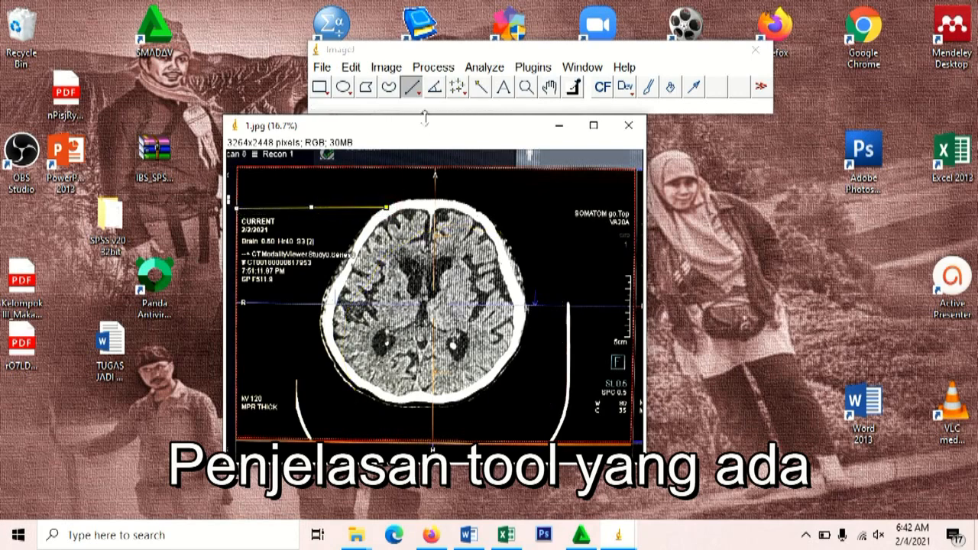
Step: Mark an angle across the middle of the brain with the Angle tool and try a Wand selection inside the brain
{"action": "left_click", "coordinate": [434, 89]}
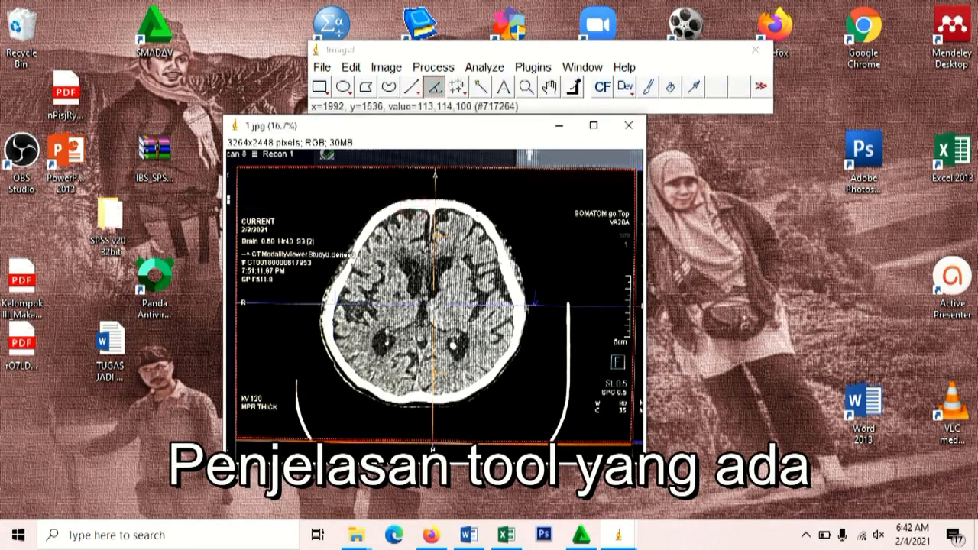
{"action": "left_click", "coordinate": [373, 299]}
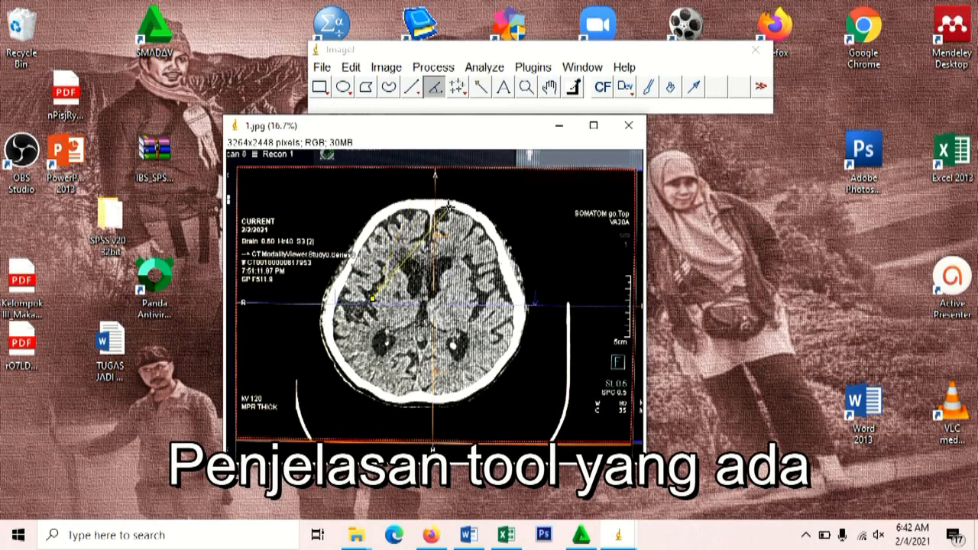
{"action": "left_click", "coordinate": [471, 250]}
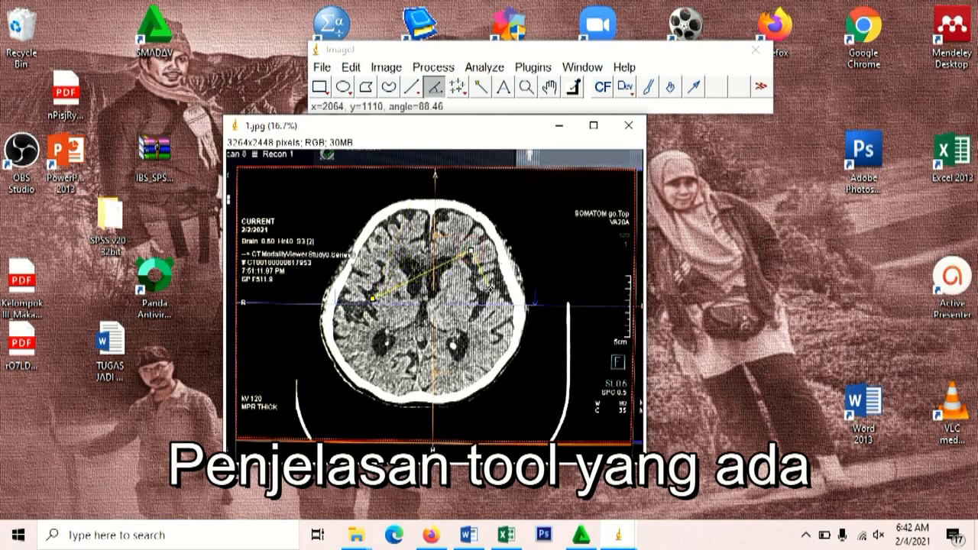
{"action": "left_click", "coordinate": [492, 334]}
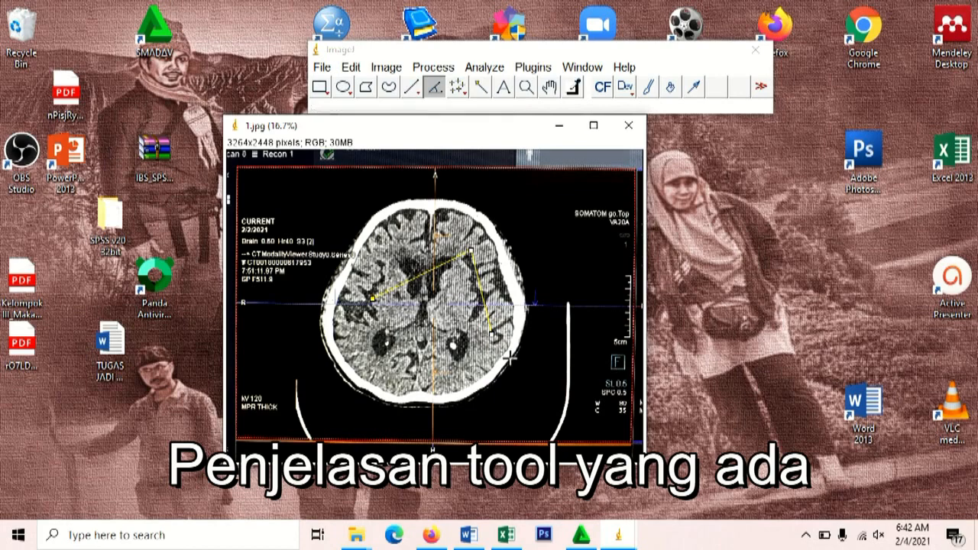
{"action": "left_click", "coordinate": [480, 89]}
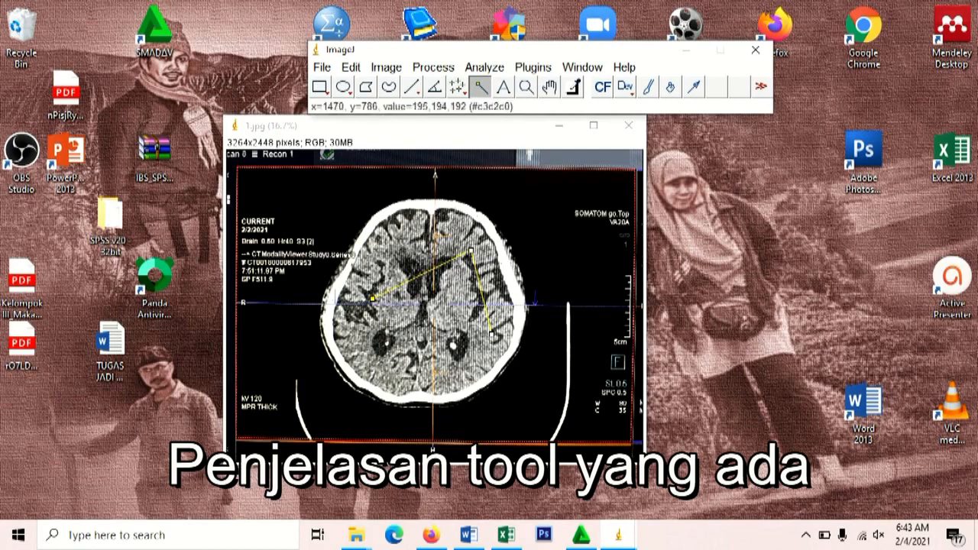
{"action": "left_click", "coordinate": [409, 265]}
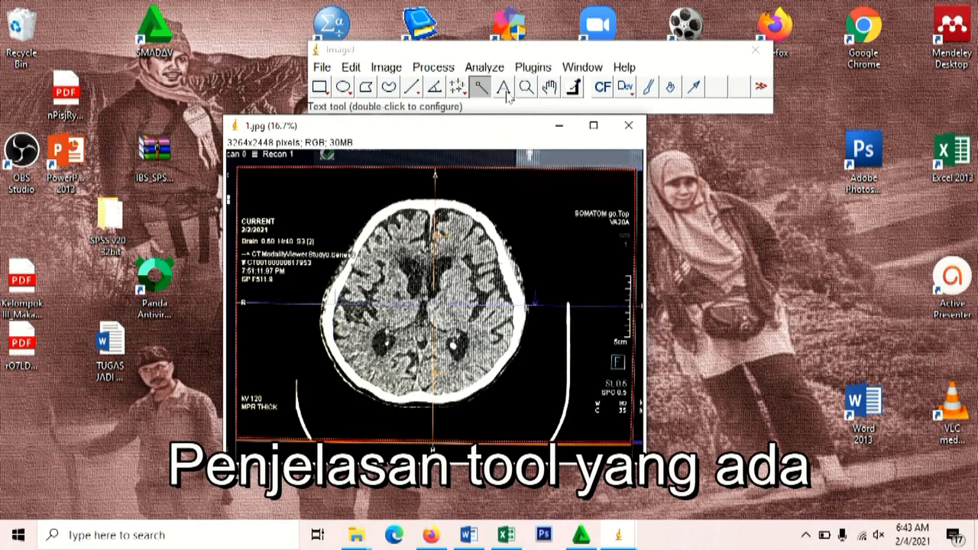
Step: Paint several back-and-forth Paintbrush strokes across the front part of the brain
{"action": "left_click", "coordinate": [649, 89]}
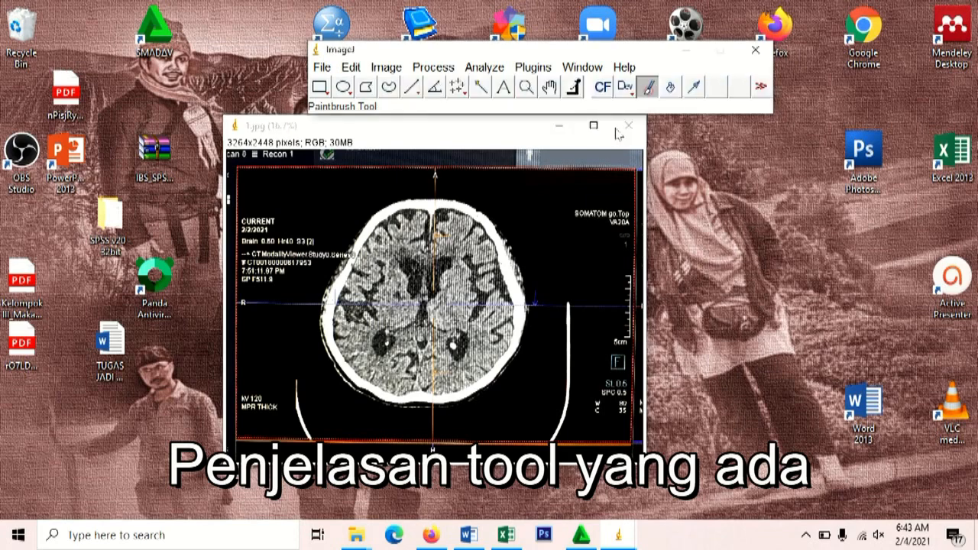
{"action": "mouse_move", "coordinate": [480, 223]}
{"action": "left_mouse_down"}
{"action": "mouse_move", "coordinate": [397, 264]}
{"action": "mouse_move", "coordinate": [479, 227]}
{"action": "mouse_move", "coordinate": [377, 255]}
{"action": "left_mouse_up"}
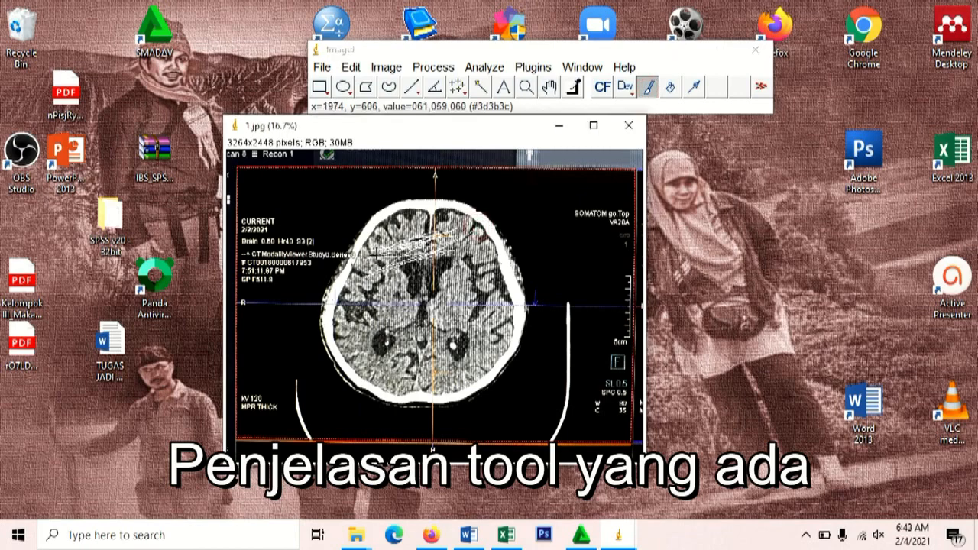
Step: Sample white (255, 255, 255) from the image with the colour picker and paint brush strokes beyond the skull's upper-right edge
{"action": "left_click", "coordinate": [577, 89]}
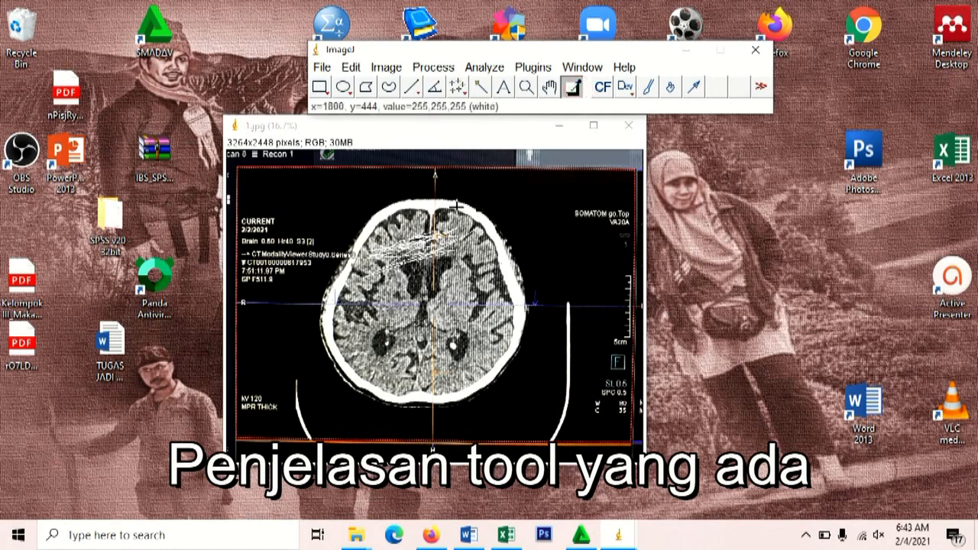
{"action": "left_click", "coordinate": [503, 205]}
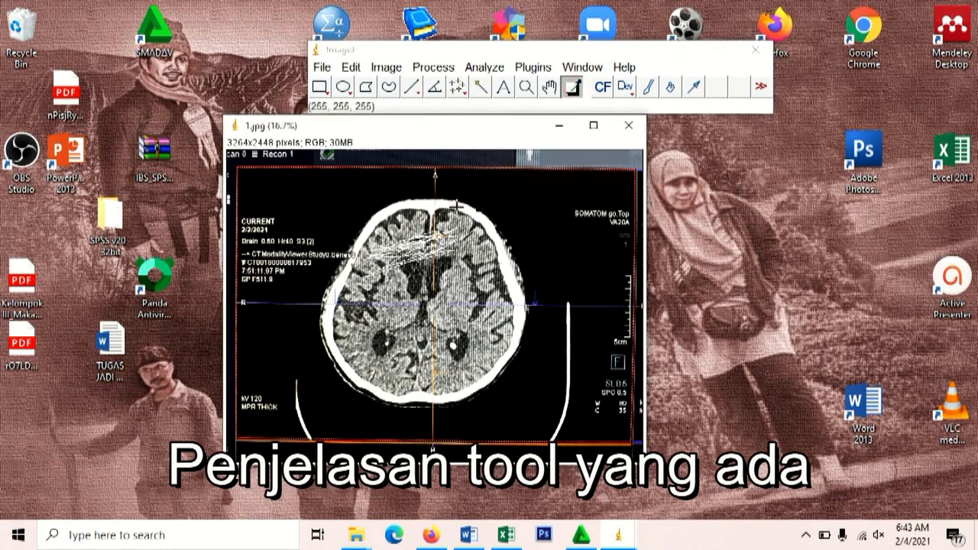
{"action": "left_click", "coordinate": [649, 93]}
{"action": "mouse_move", "coordinate": [557, 207]}
{"action": "left_mouse_down"}
{"action": "mouse_move", "coordinate": [509, 231]}
{"action": "mouse_move", "coordinate": [542, 212]}
{"action": "left_mouse_up"}
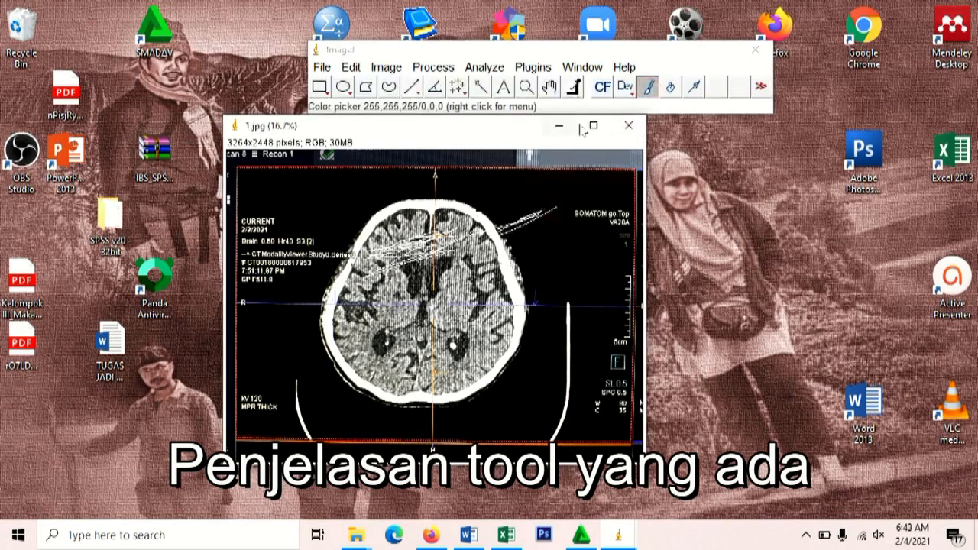
Step: Sample black from the image background with the colour picker and paint brush strokes across the middle-left of the brain
{"action": "left_click", "coordinate": [573, 87]}
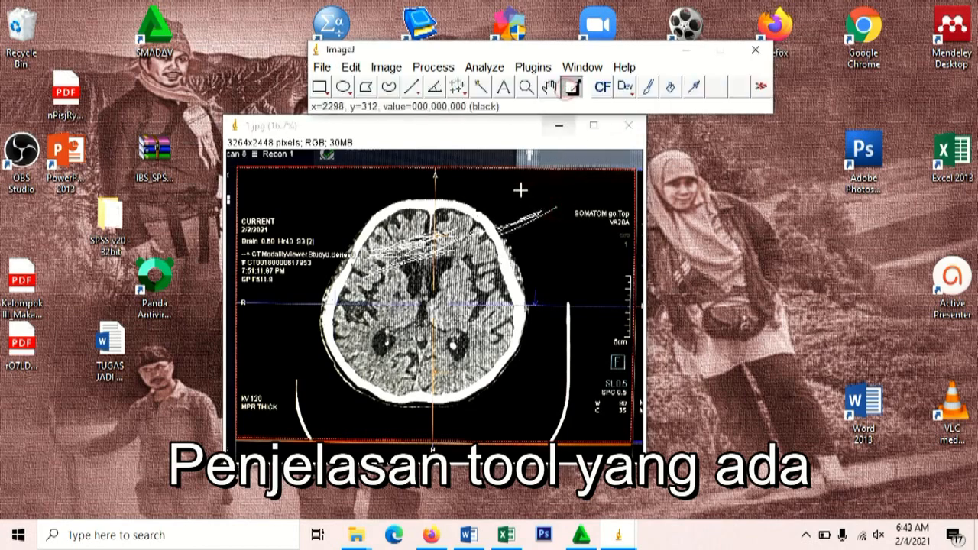
{"action": "left_click", "coordinate": [649, 87]}
{"action": "mouse_move", "coordinate": [411, 301]}
{"action": "left_mouse_down"}
{"action": "mouse_move", "coordinate": [388, 286]}
{"action": "mouse_move", "coordinate": [391, 254]}
{"action": "left_mouse_up"}
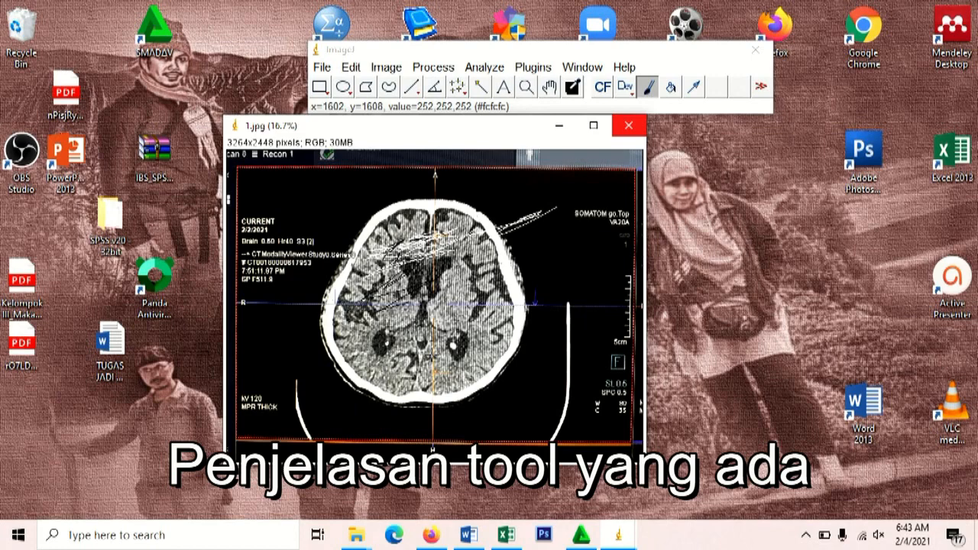
Step: Flood-fill the white brush strokes across the front part of the brain with black at several points
{"action": "left_click", "coordinate": [672, 88]}
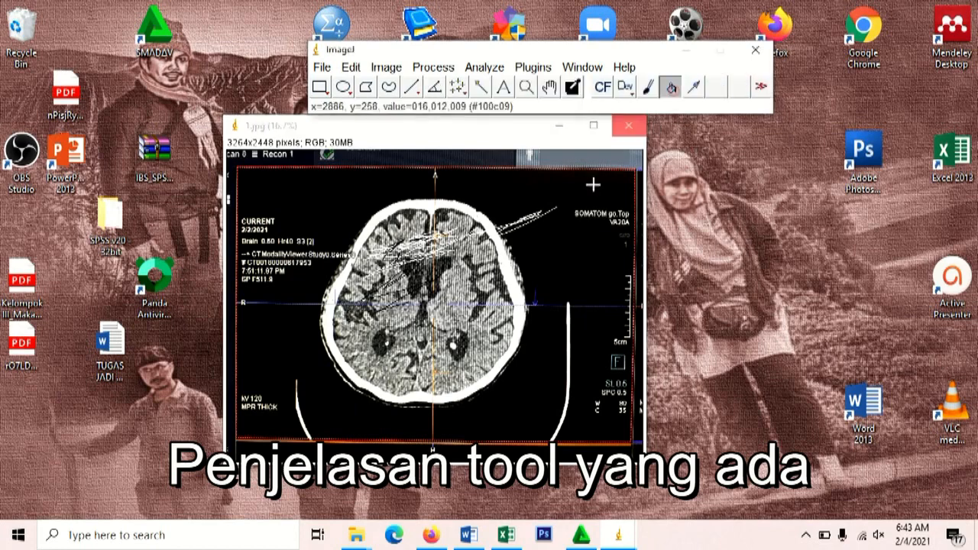
{"action": "left_click", "coordinate": [421, 233]}
{"action": "left_click", "coordinate": [400, 242]}
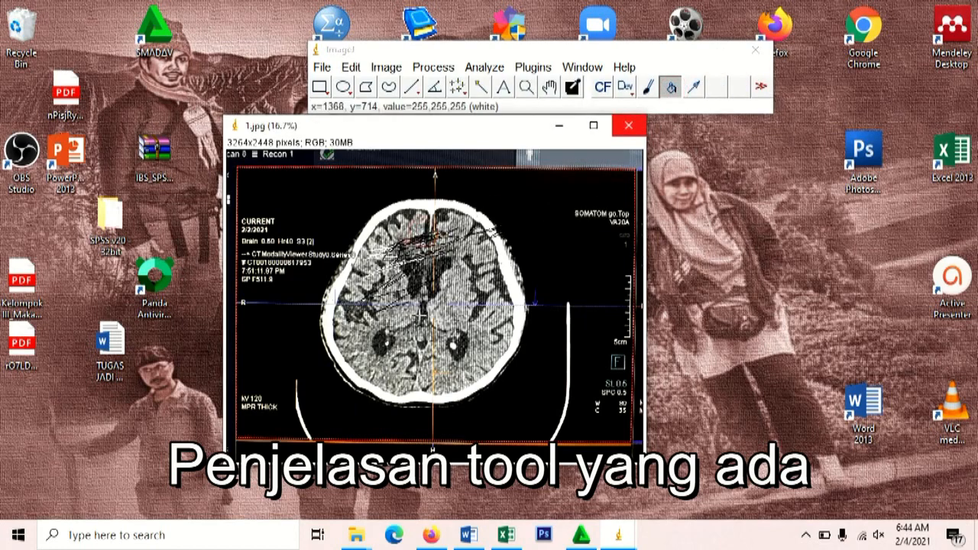
{"action": "left_click", "coordinate": [416, 240]}
{"action": "left_click", "coordinate": [387, 235]}
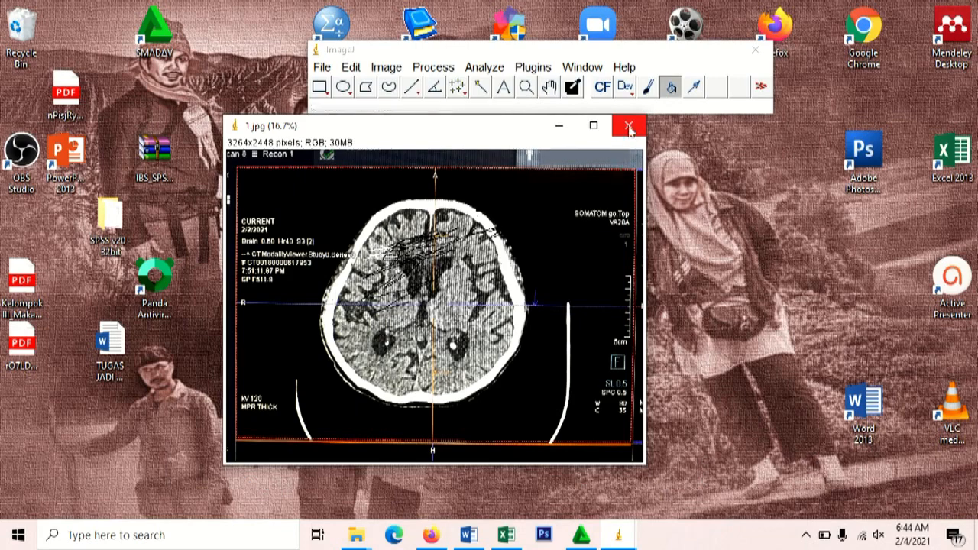
Step: Move the 1.jpg image clear of the toolbar and close it without saving the changes
{"action": "left_click_drag", "start_coordinate": [506, 132], "coordinate": [437, 220]}
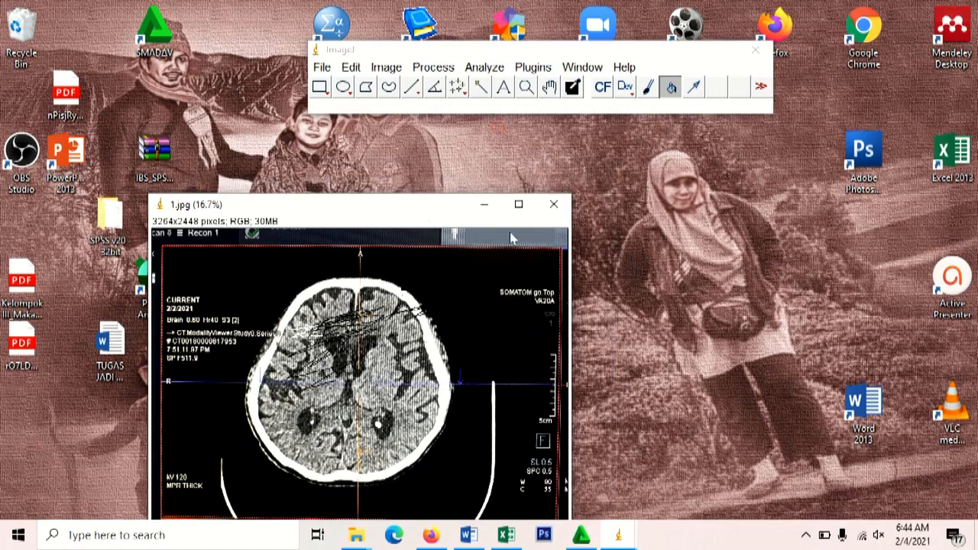
{"action": "left_click", "coordinate": [554, 204]}
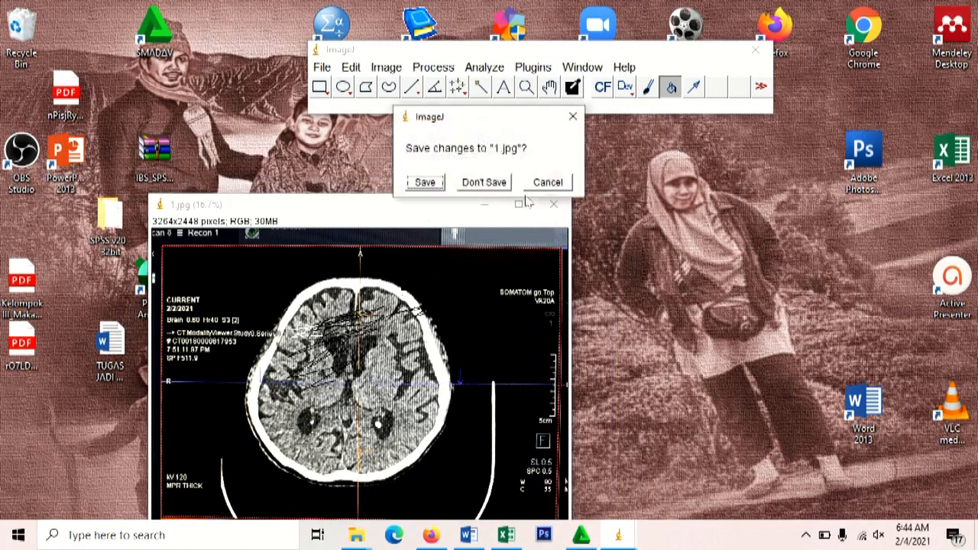
{"action": "left_click", "coordinate": [490, 183]}
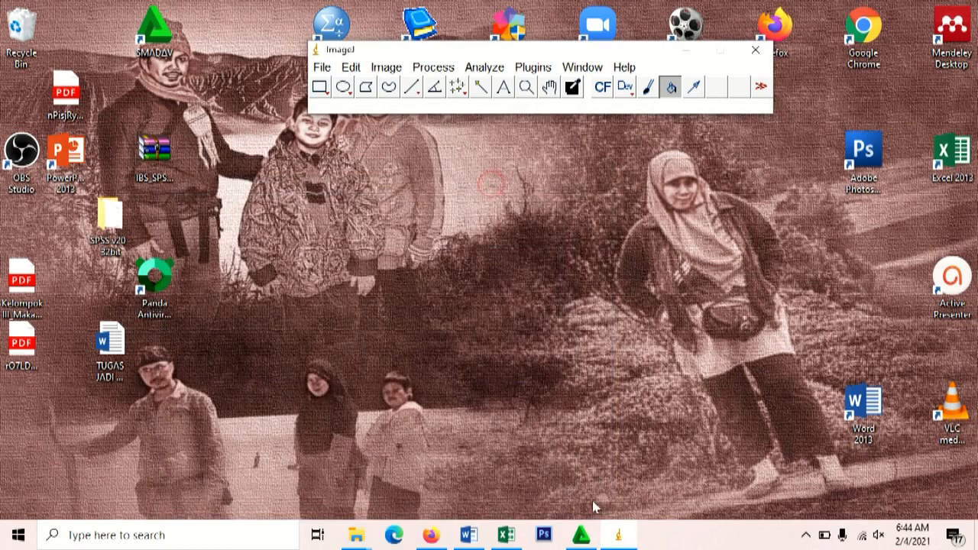
Step: Open the image 1 from the TUGAS 1 folder again and place it directly below the toolbar
{"action": "left_click", "coordinate": [328, 69]}
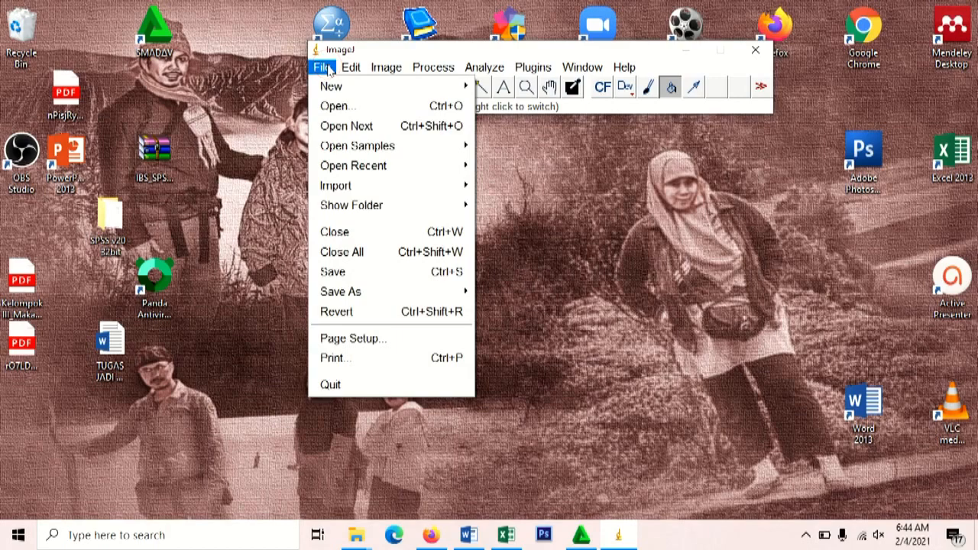
{"action": "left_click", "coordinate": [333, 105]}
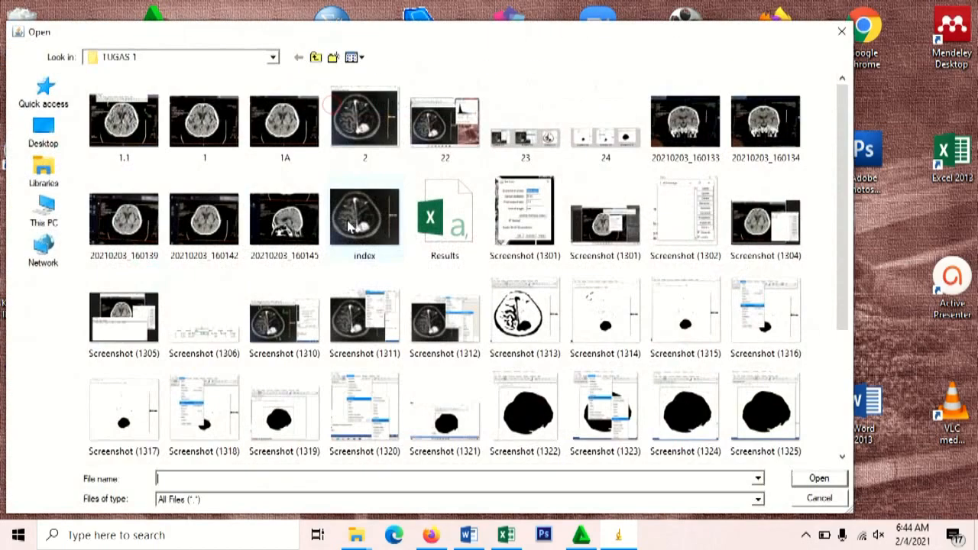
{"action": "left_click", "coordinate": [241, 152]}
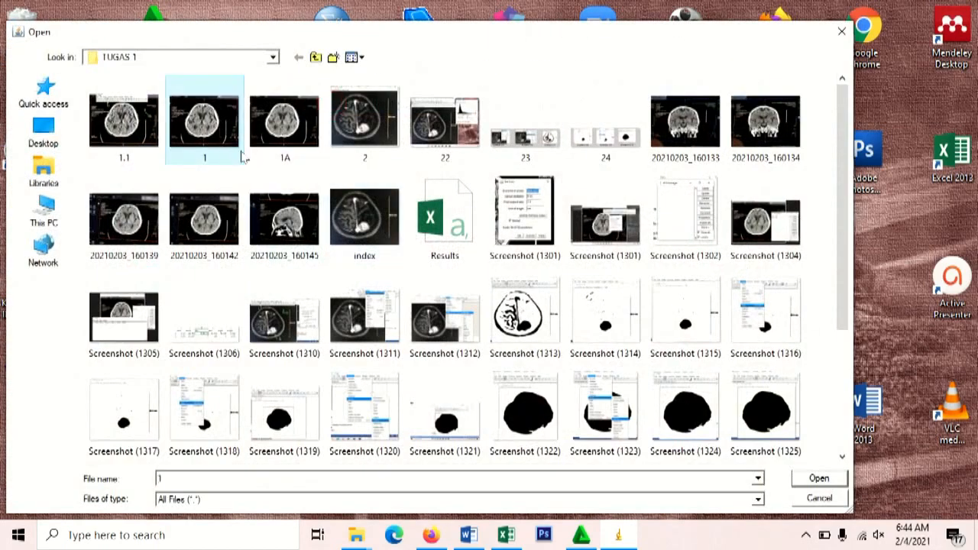
{"action": "left_click", "coordinate": [818, 480]}
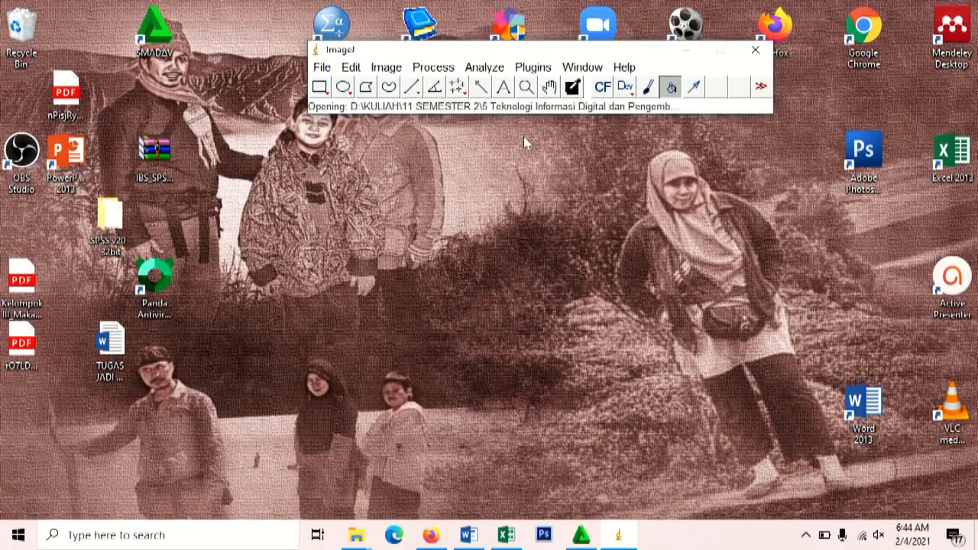
{"action": "left_click_drag", "start_coordinate": [234, 142], "coordinate": [553, 147]}
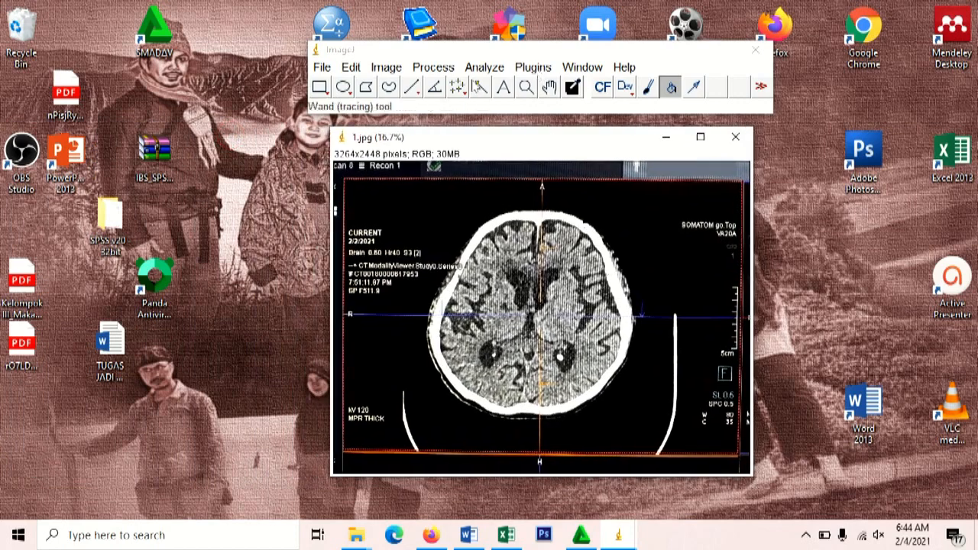
Step: Examine the available File, Edit, Image, Process, Analyze and Plugins commands, including the Adjust and analysis Tools options
{"action": "left_click", "coordinate": [439, 72]}
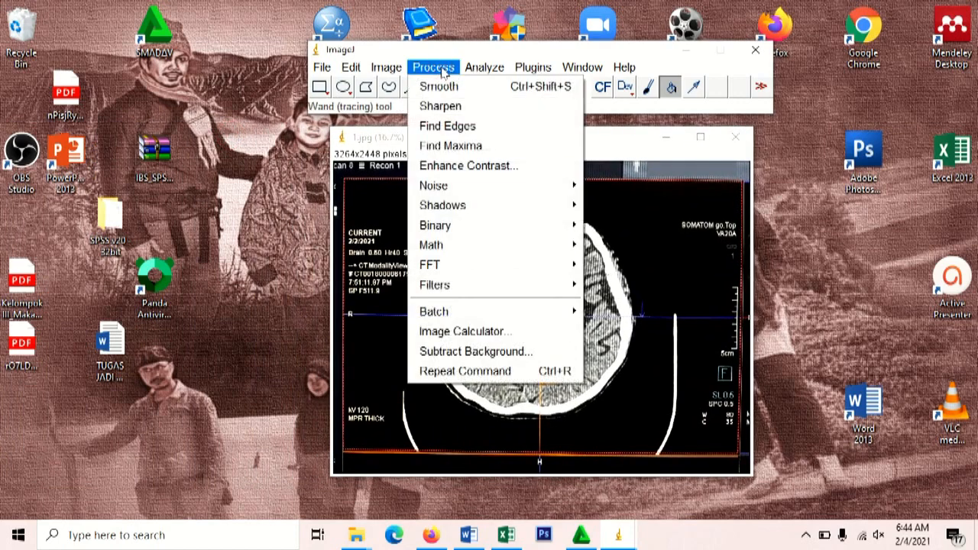
{"action": "left_click", "coordinate": [497, 69]}
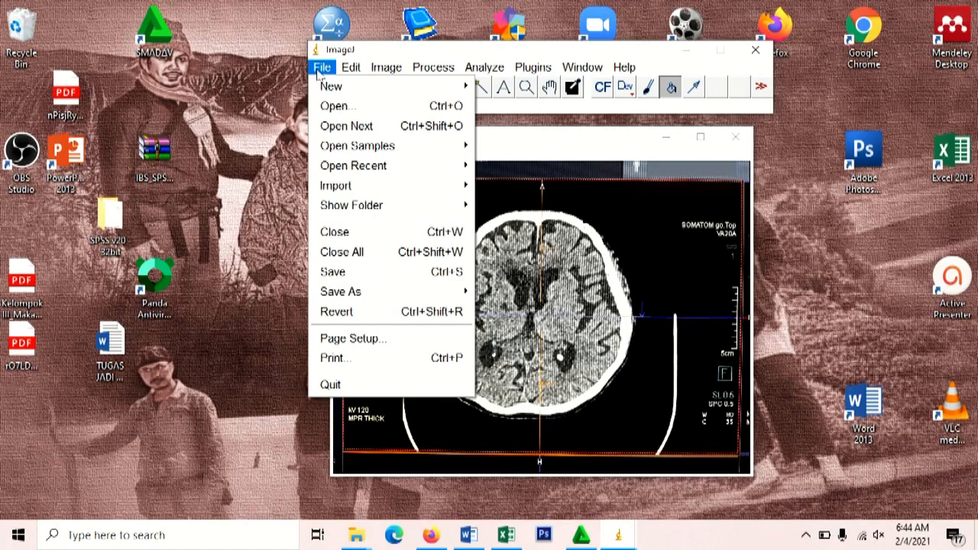
{"action": "mouse_move", "coordinate": [349, 71]}
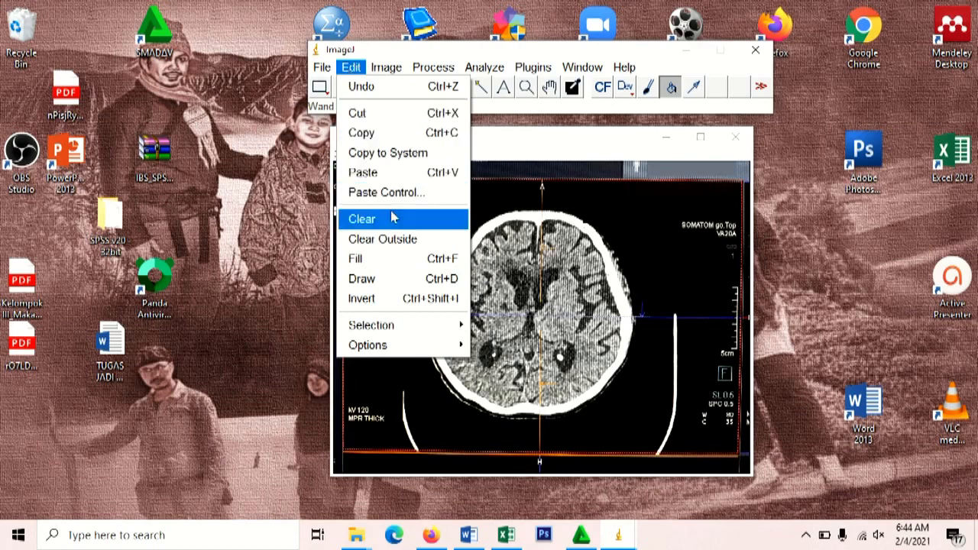
{"action": "mouse_move", "coordinate": [403, 69]}
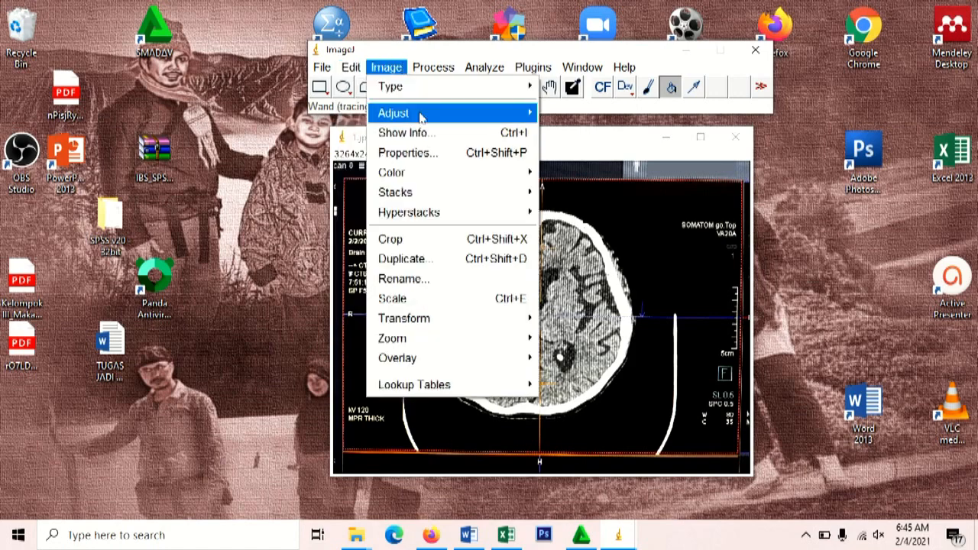
{"action": "mouse_move", "coordinate": [419, 115]}
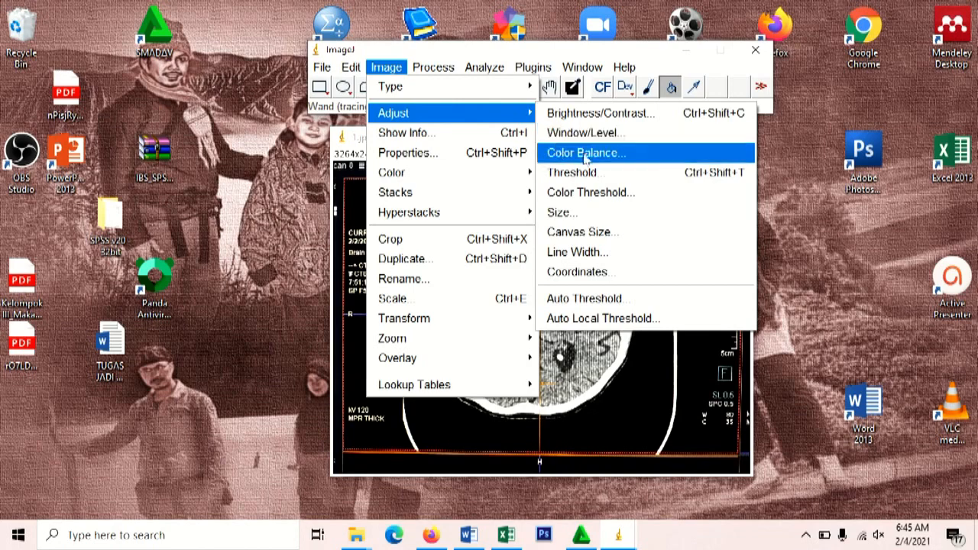
{"action": "mouse_move", "coordinate": [524, 86]}
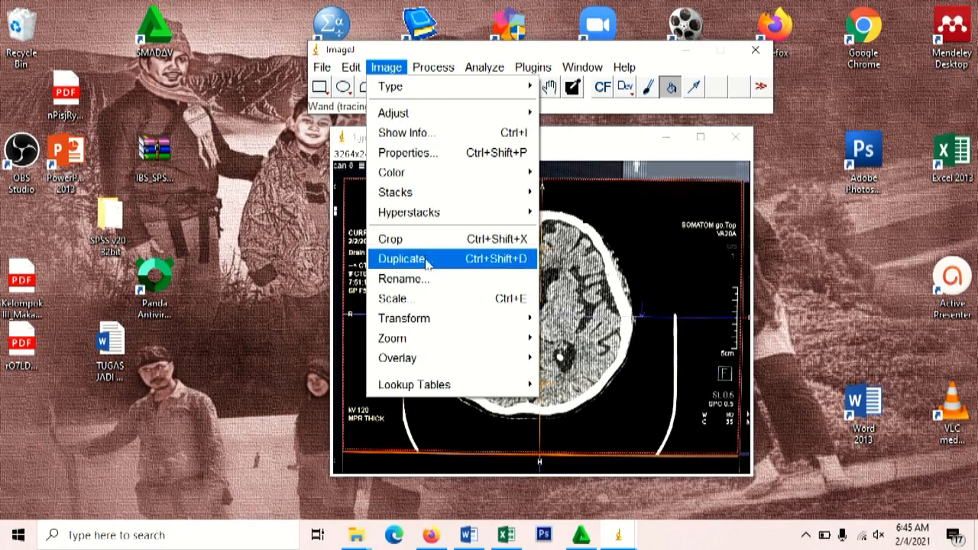
{"action": "mouse_move", "coordinate": [451, 68]}
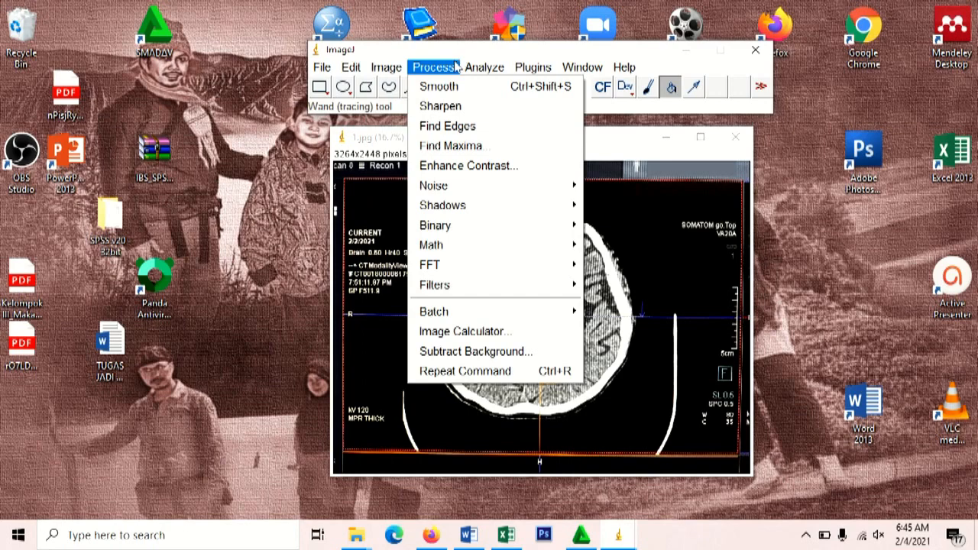
{"action": "mouse_move", "coordinate": [451, 226]}
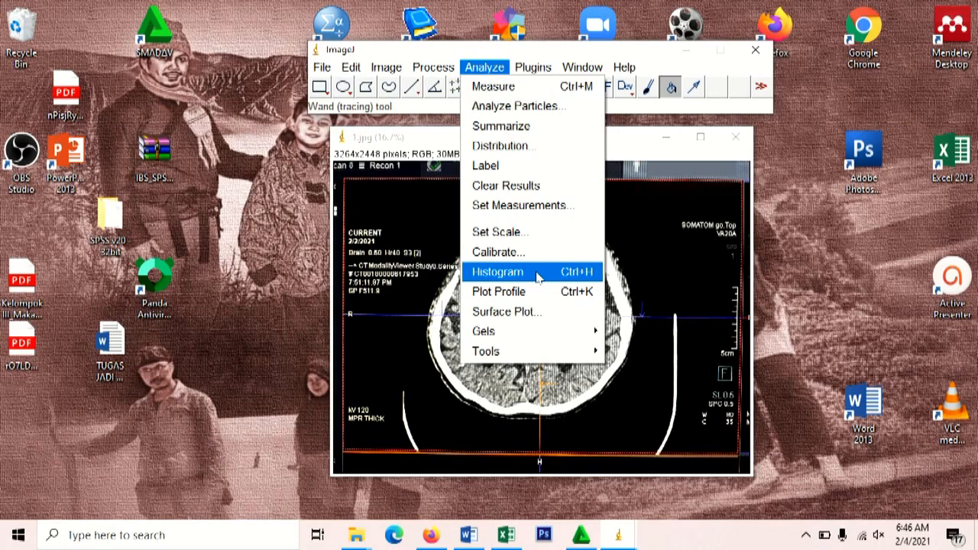
{"action": "mouse_move", "coordinate": [527, 359]}
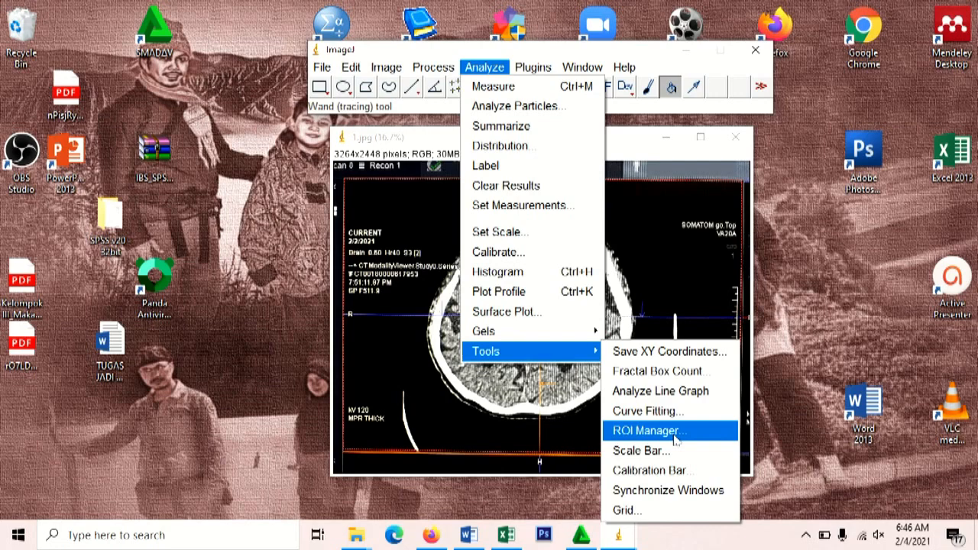
{"action": "mouse_move", "coordinate": [549, 69]}
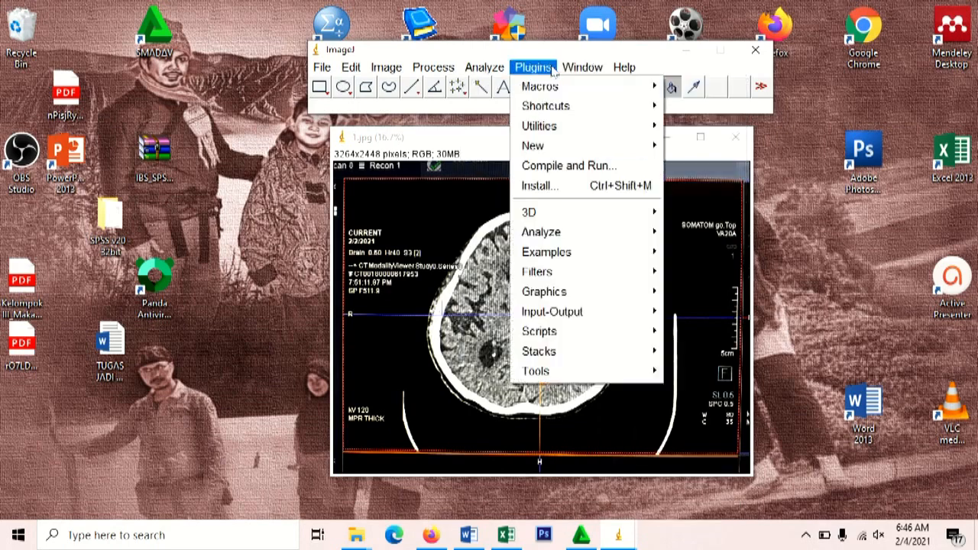
Step: Display the histogram of the brain CT image, inspect pixel values along its intensity axis and close it
{"action": "mouse_move", "coordinate": [479, 74]}
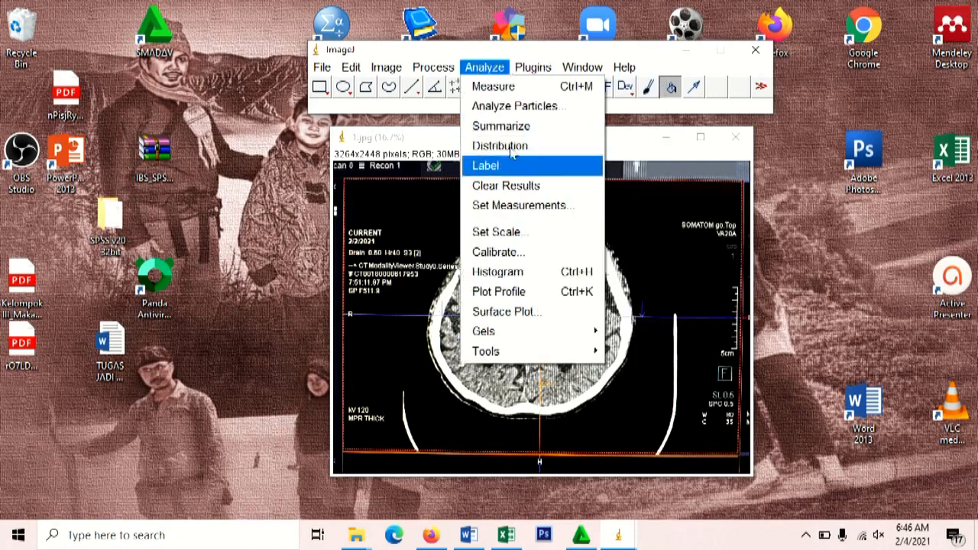
{"action": "left_click", "coordinate": [504, 272]}
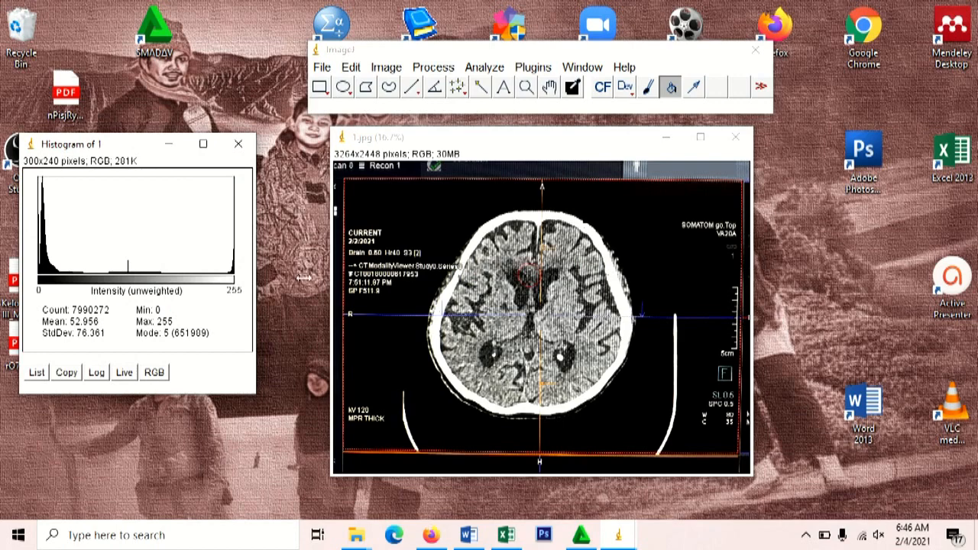
{"action": "left_click_drag", "start_coordinate": [145, 146], "coordinate": [215, 134]}
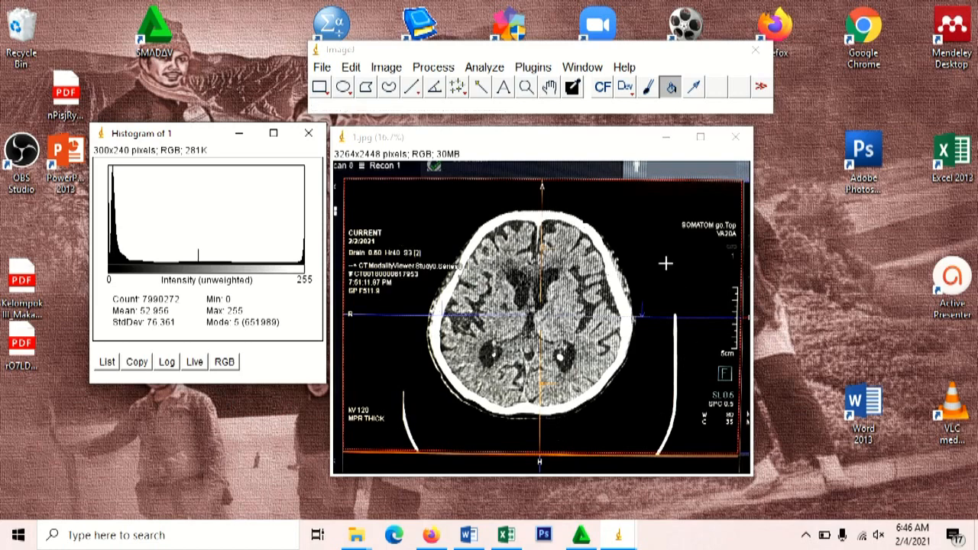
{"action": "mouse_move", "coordinate": [127, 268]}
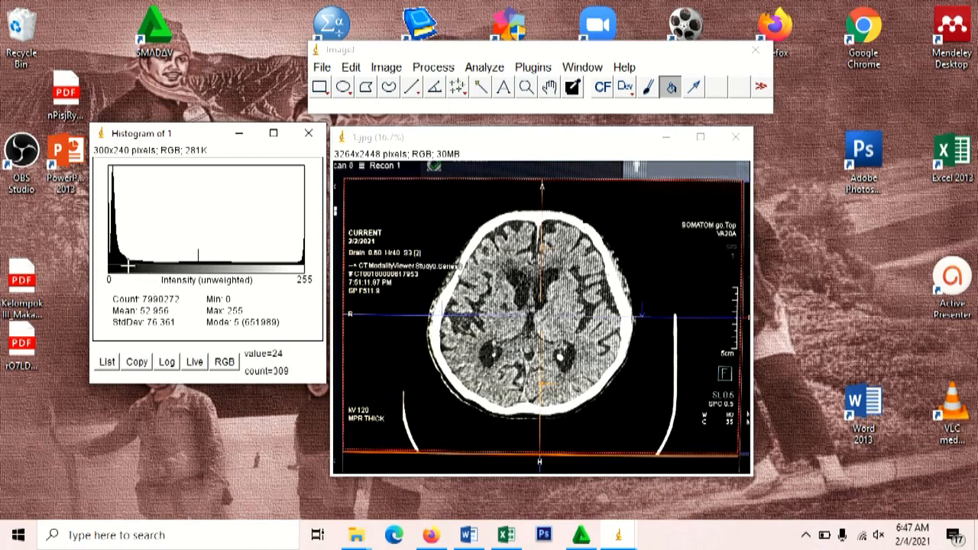
{"action": "mouse_move", "coordinate": [255, 264]}
{"action": "left_click", "coordinate": [309, 136]}
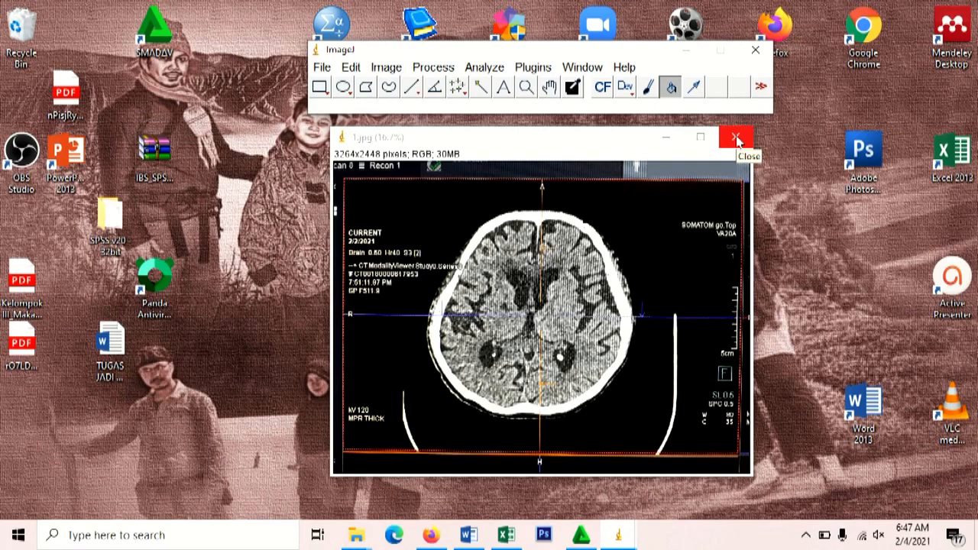
Step: Try to crop the brain CT image without any area selected
{"action": "left_click", "coordinate": [391, 68]}
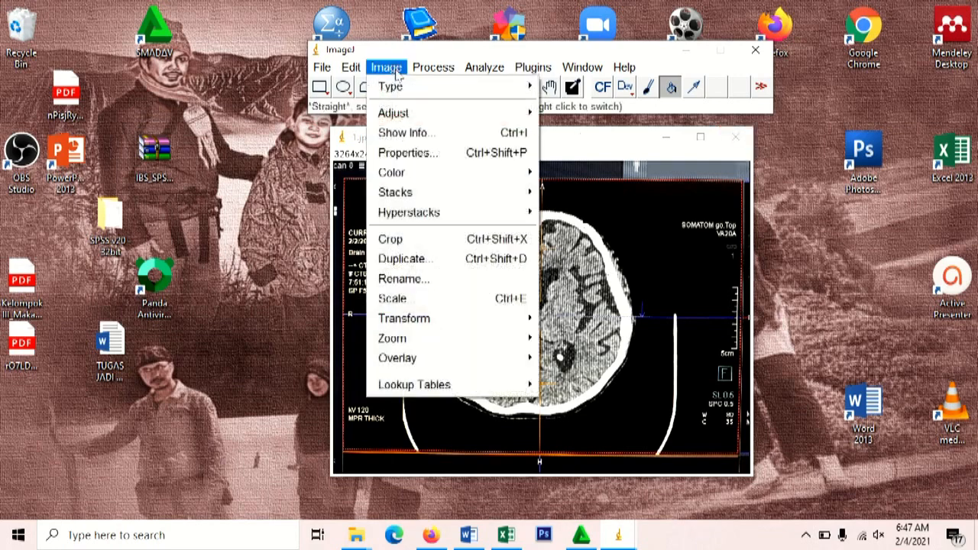
{"action": "left_click", "coordinate": [421, 241]}
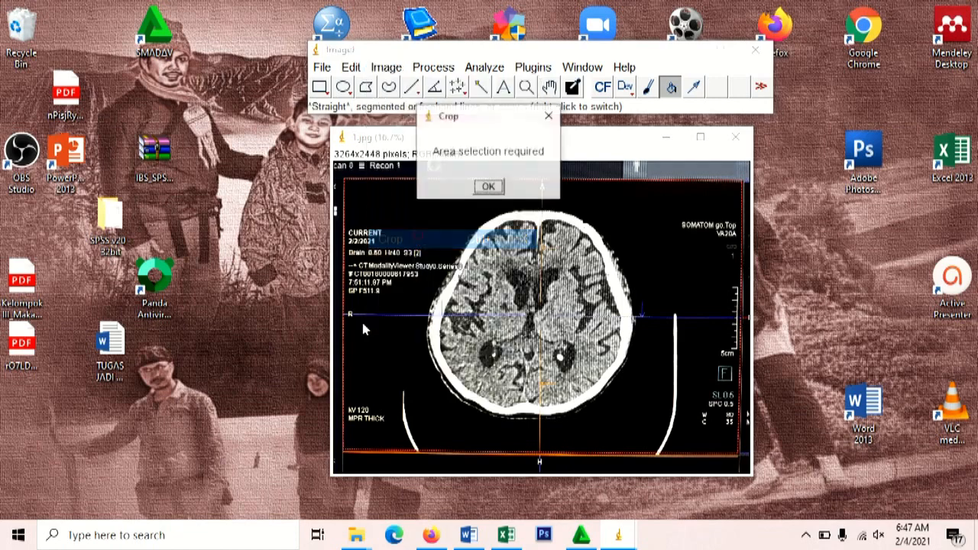
{"action": "left_click", "coordinate": [548, 118]}
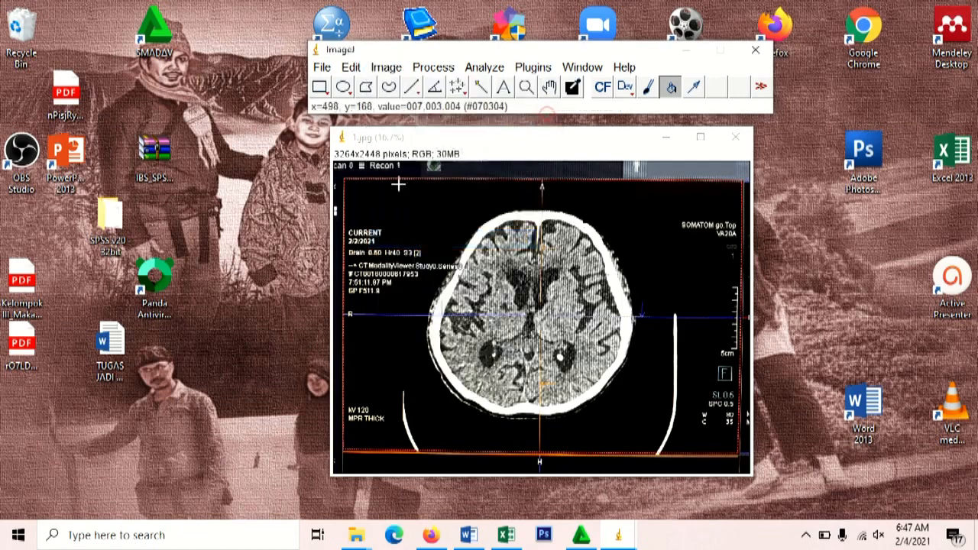
Step: Draw an oval selection of about 2196 × 1878 pixels around the whole skull and crop the image to it
{"action": "left_click", "coordinate": [347, 92]}
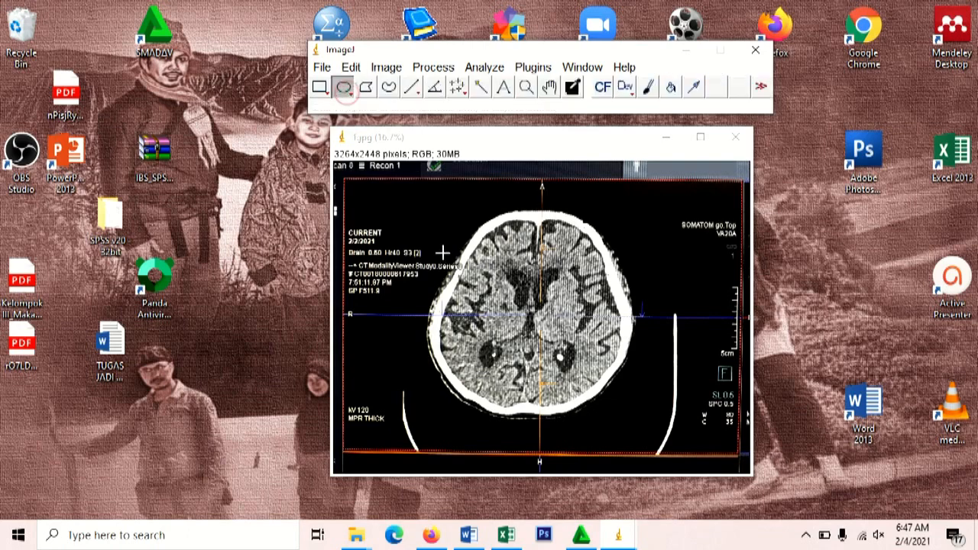
{"action": "left_click_drag", "start_coordinate": [394, 195], "coordinate": [671, 430]}
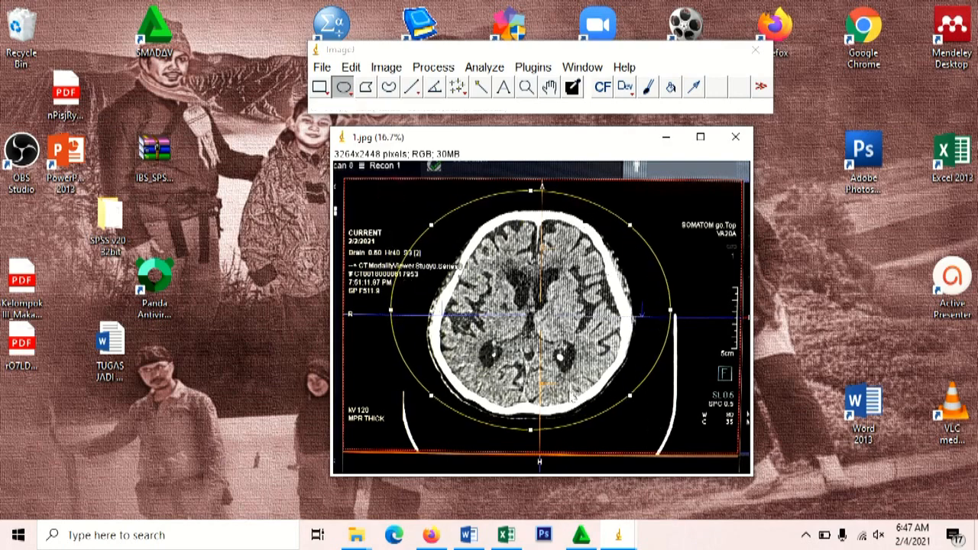
{"action": "left_click", "coordinate": [386, 67]}
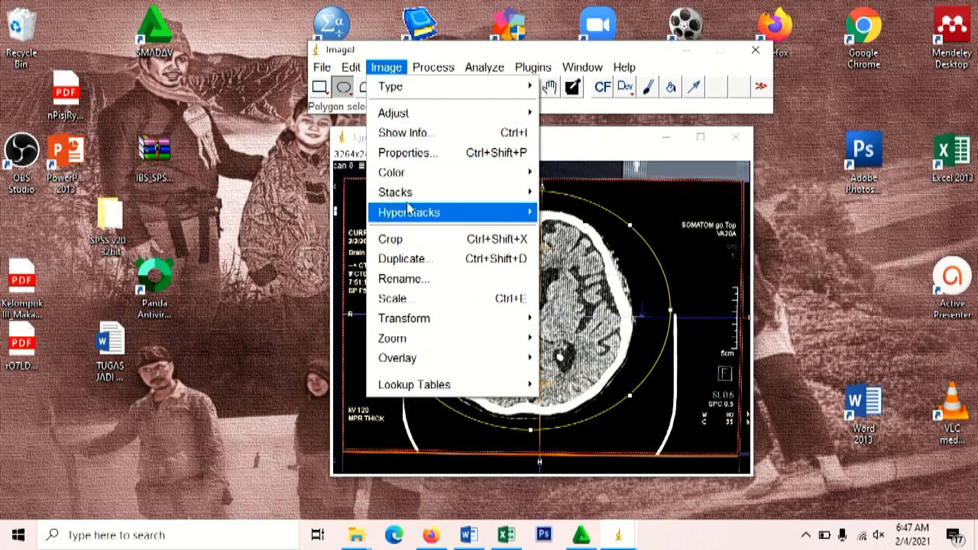
{"action": "left_click", "coordinate": [389, 239]}
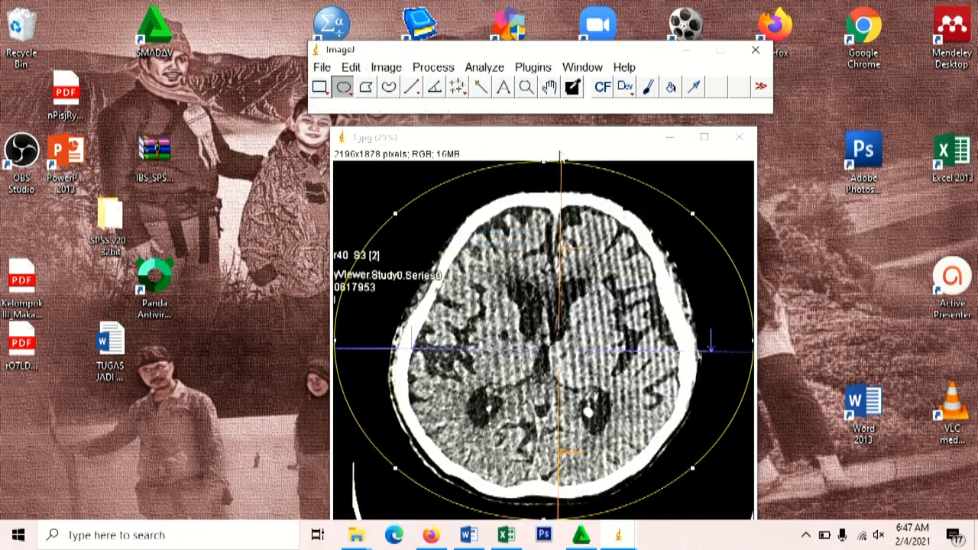
Step: Close the cropped brain CT image 1.jpg without saving the changes
{"action": "left_click_drag", "start_coordinate": [557, 146], "coordinate": [545, 115]}
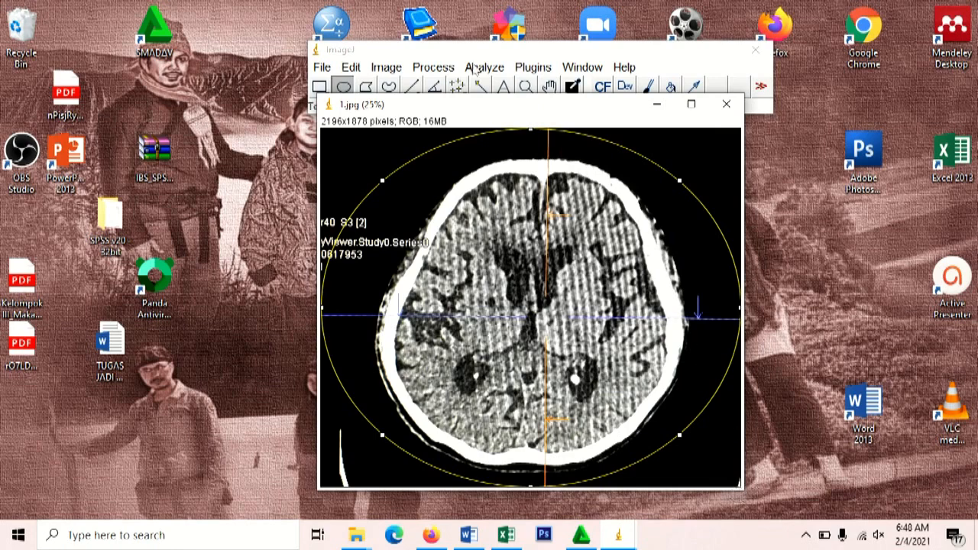
{"action": "left_click_drag", "start_coordinate": [477, 106], "coordinate": [456, 47]}
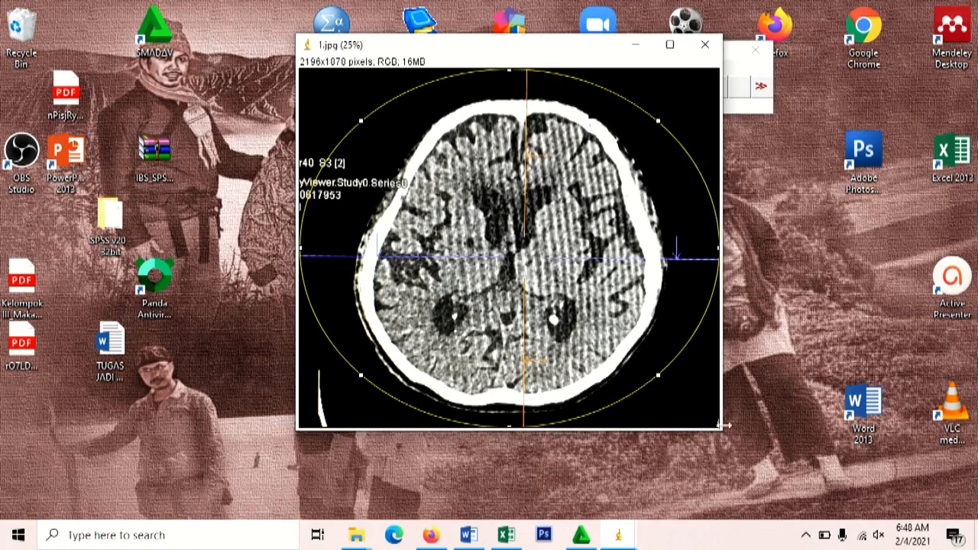
{"action": "left_click_drag", "start_coordinate": [722, 432], "coordinate": [762, 455]}
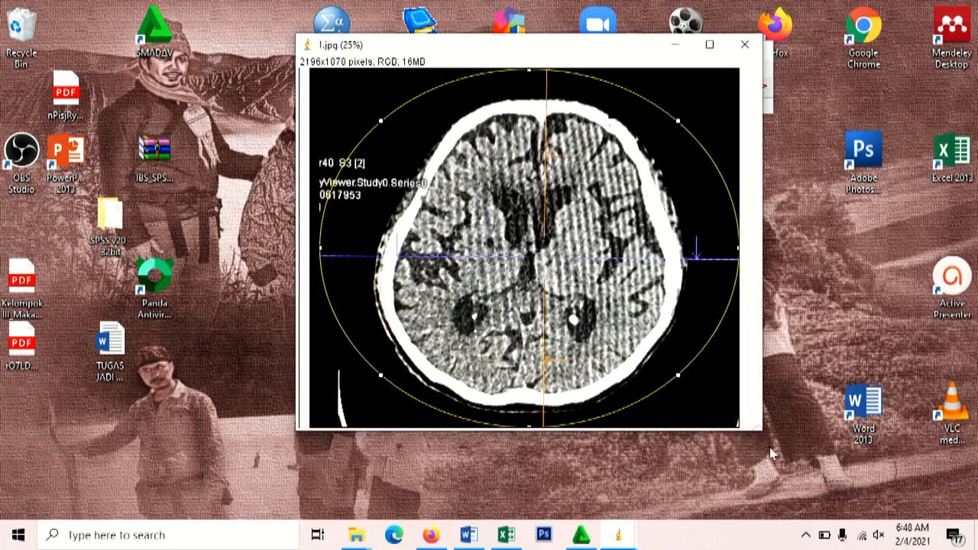
{"action": "left_click_drag", "start_coordinate": [762, 429], "coordinate": [814, 526]}
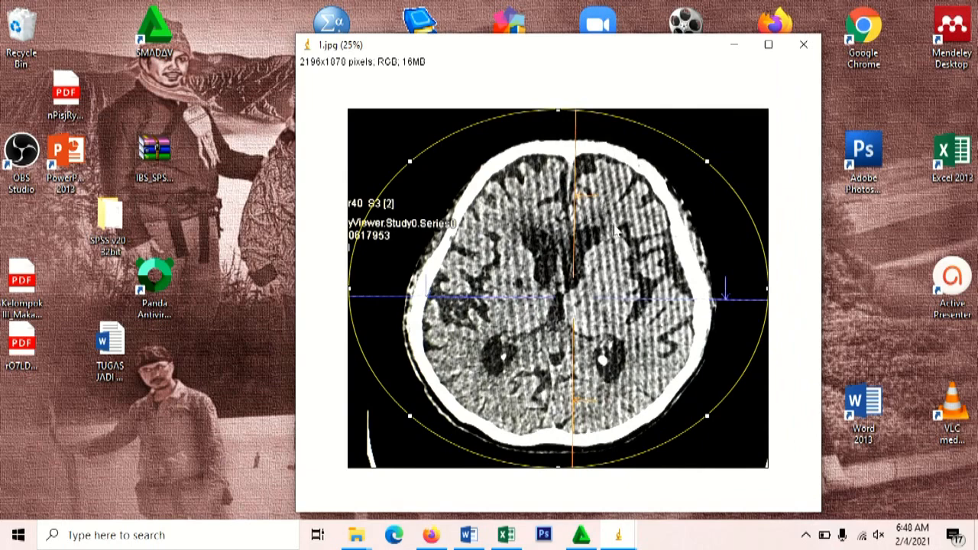
{"action": "left_click", "coordinate": [804, 44]}
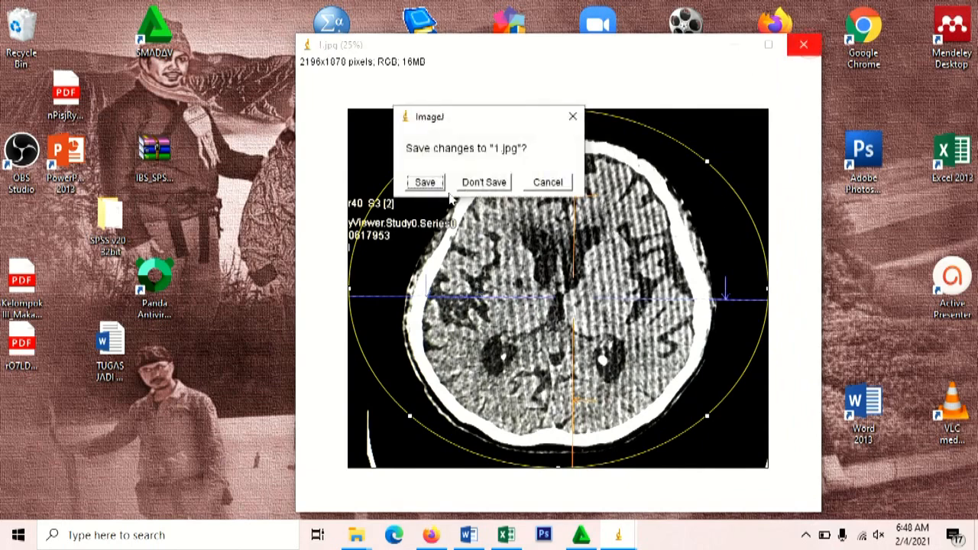
{"action": "left_click", "coordinate": [493, 181]}
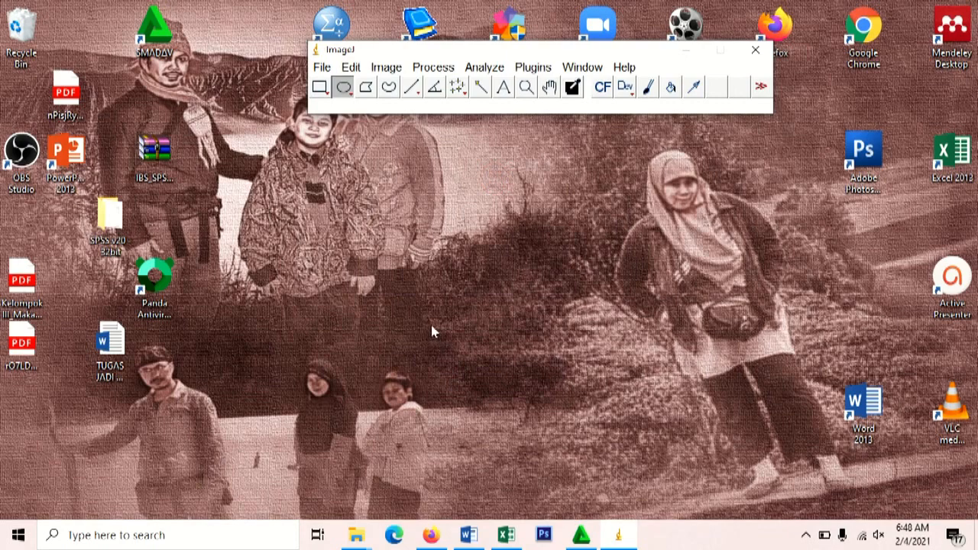
Step: Open the image 2.jpg, the brain scan with the 99.9 mm scale line, from the TUGAS 1 folder
{"action": "left_click_drag", "start_coordinate": [402, 51], "coordinate": [389, 50]}
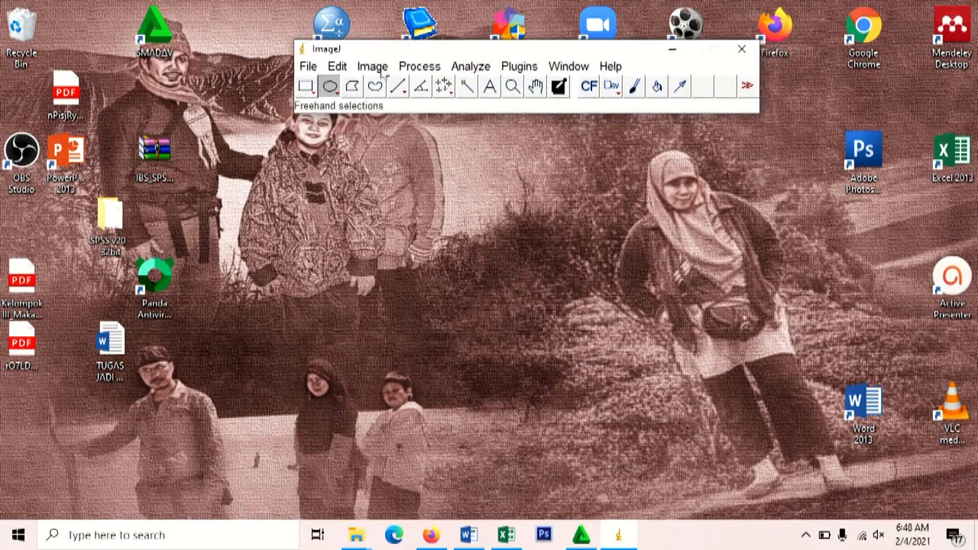
{"action": "left_click", "coordinate": [309, 67]}
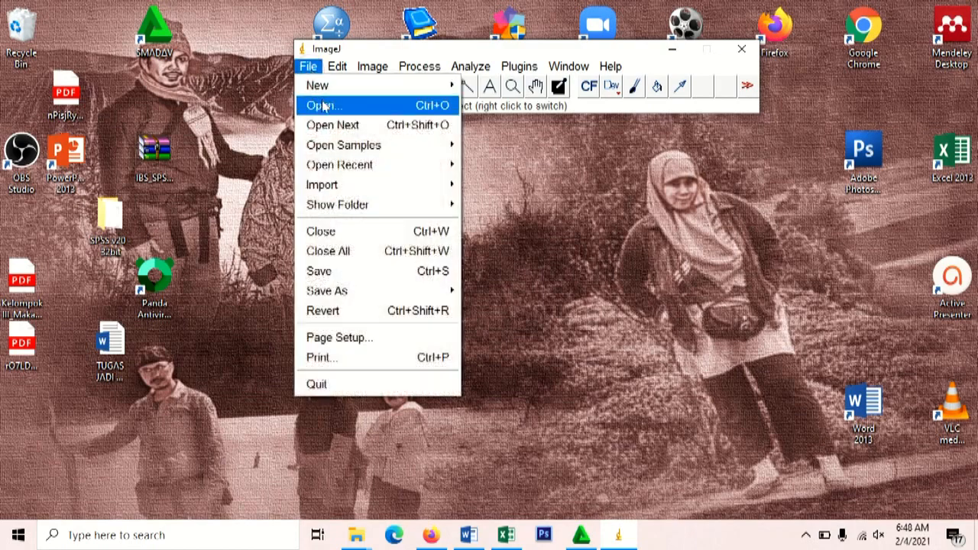
{"action": "mouse_move", "coordinate": [326, 90]}
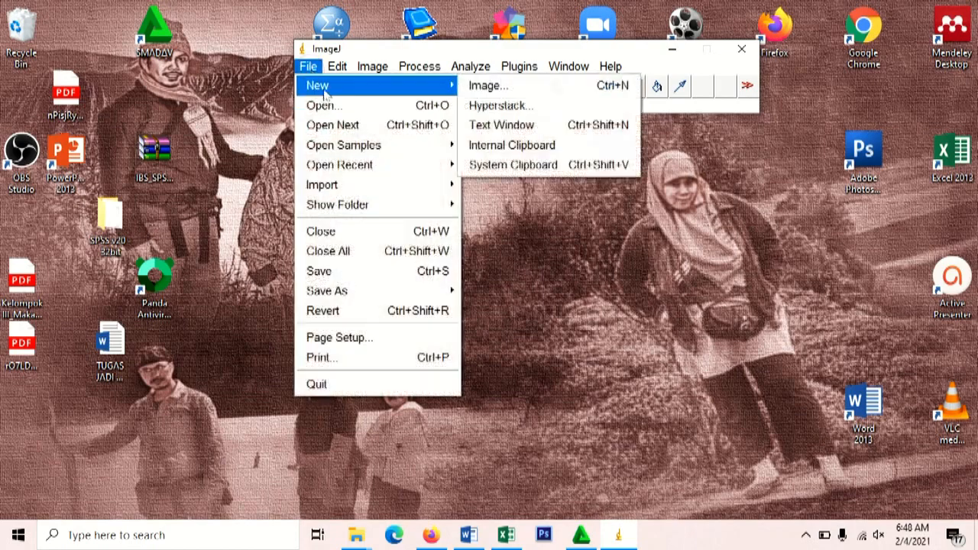
{"action": "left_click", "coordinate": [324, 107]}
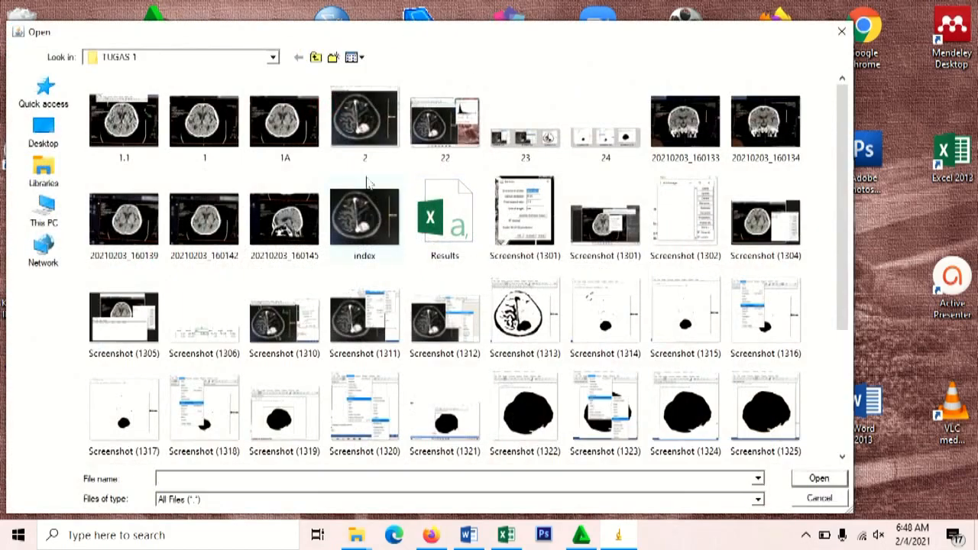
{"action": "left_click", "coordinate": [368, 130]}
{"action": "left_click", "coordinate": [816, 478]}
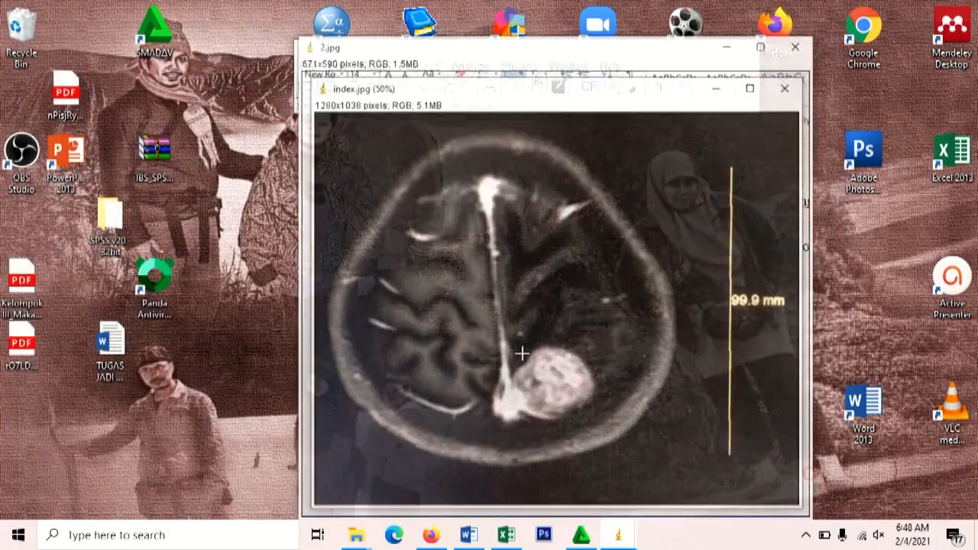
Step: Arrange the 2.jpg image window and the ImageJ toolbar window side by side so both can be used
{"action": "left_click_drag", "start_coordinate": [521, 53], "coordinate": [402, 124]}
{"action": "left_click_drag", "start_coordinate": [407, 54], "coordinate": [250, 14]}
{"action": "left_click_drag", "start_coordinate": [363, 119], "coordinate": [341, 90]}
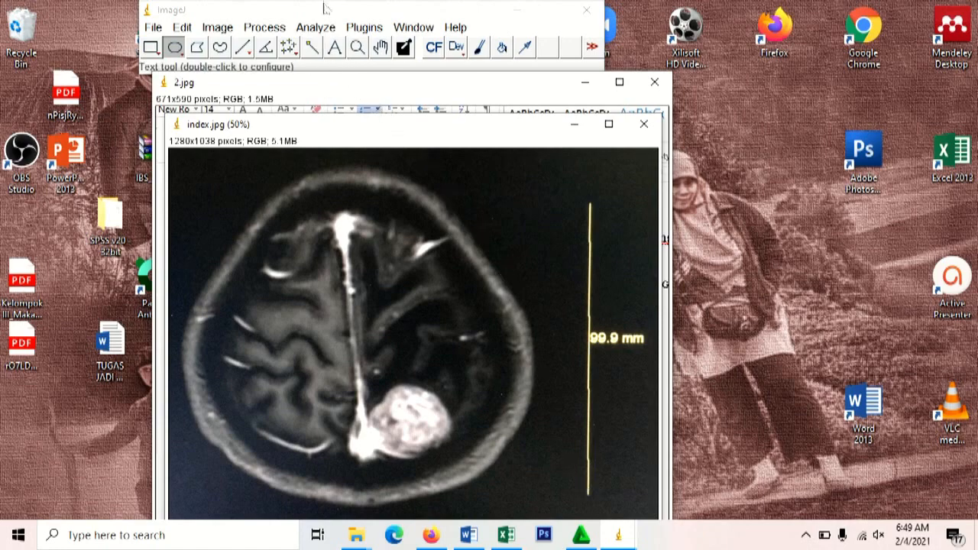
{"action": "left_click_drag", "start_coordinate": [325, 11], "coordinate": [601, 11]}
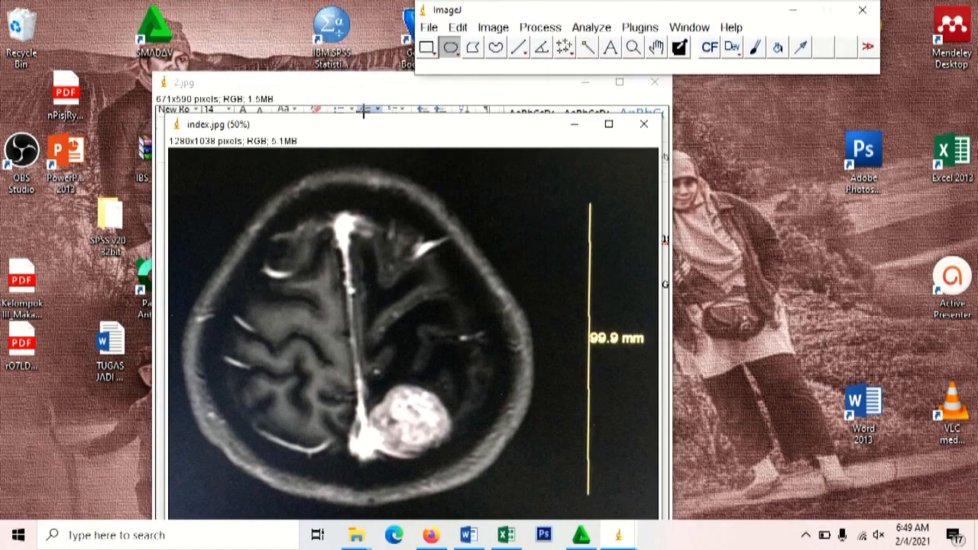
{"action": "left_click_drag", "start_coordinate": [346, 96], "coordinate": [267, 61]}
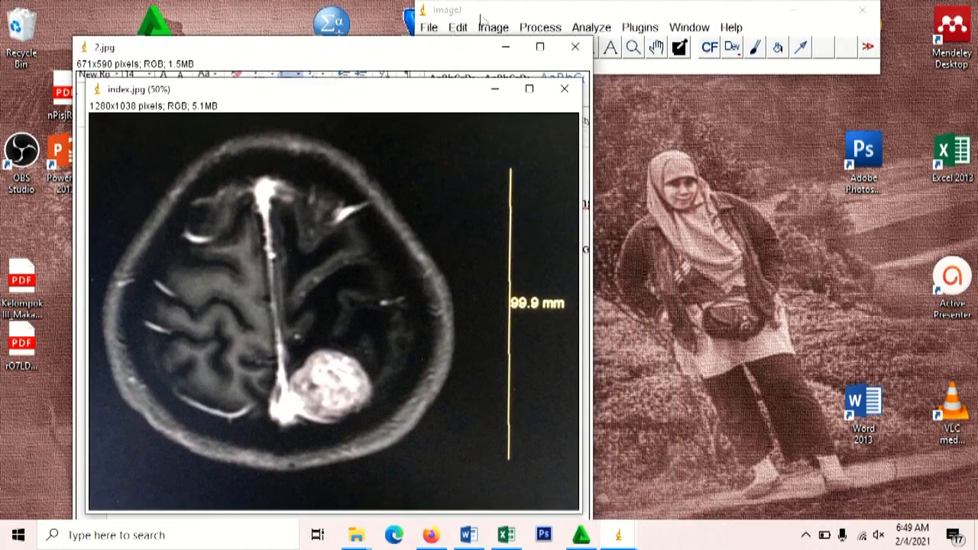
{"action": "left_click_drag", "start_coordinate": [496, 10], "coordinate": [573, 14]}
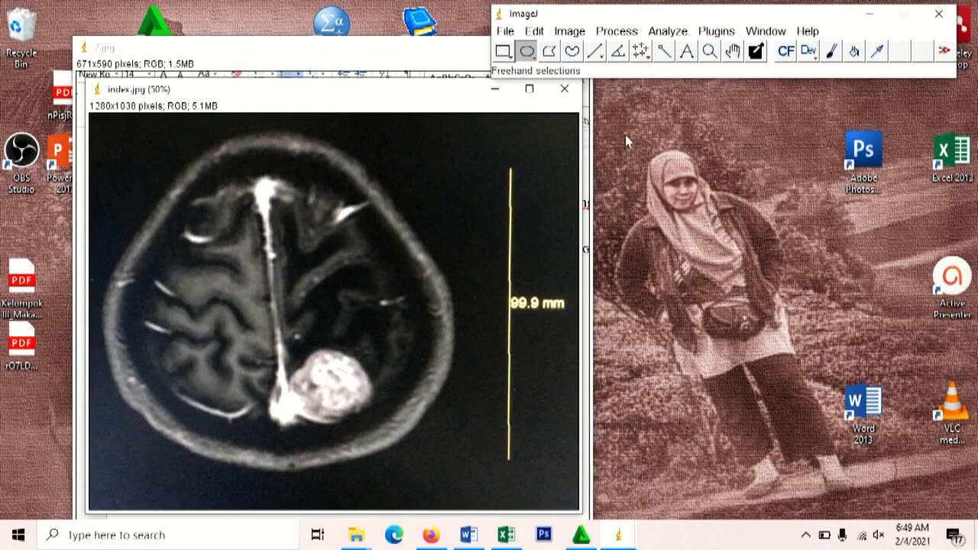
Step: Draw a straight line about 378 pixels long alongside the full 99.9 mm scale line in the scan
{"action": "left_click", "coordinate": [601, 55]}
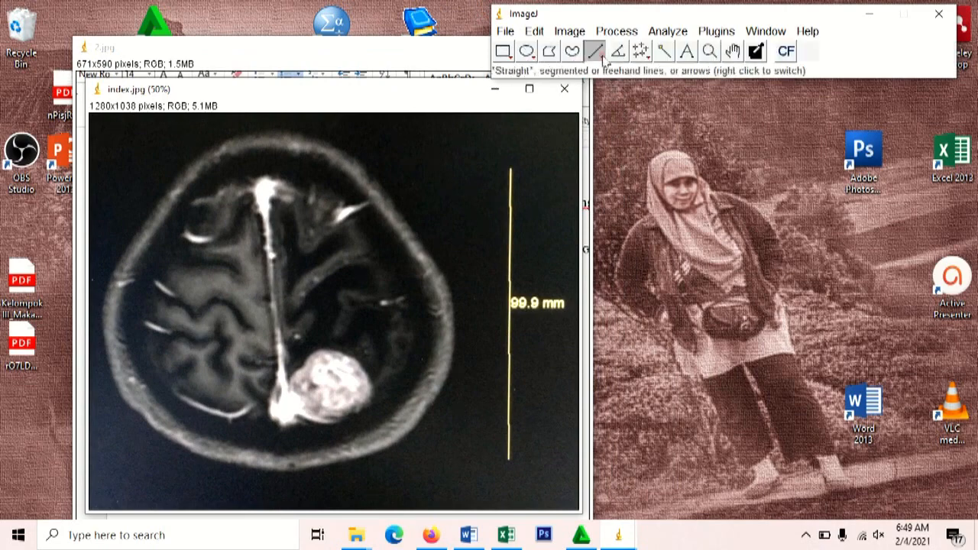
{"action": "left_click", "coordinate": [501, 169]}
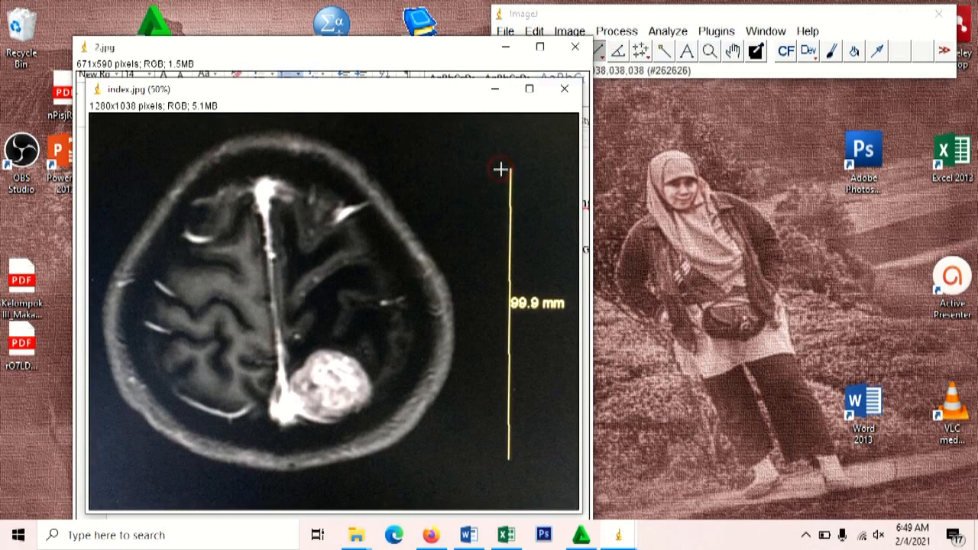
{"action": "left_click_drag", "start_coordinate": [501, 169], "coordinate": [498, 457]}
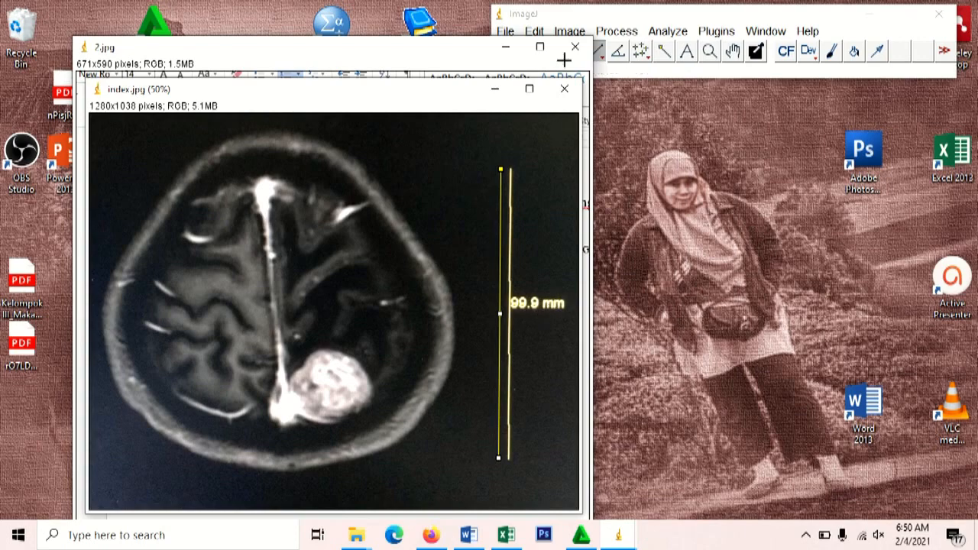
Step: Set the image scale from the drawn line with a known distance of 99.9, unit of length mm, applied globally
{"action": "left_click", "coordinate": [605, 17]}
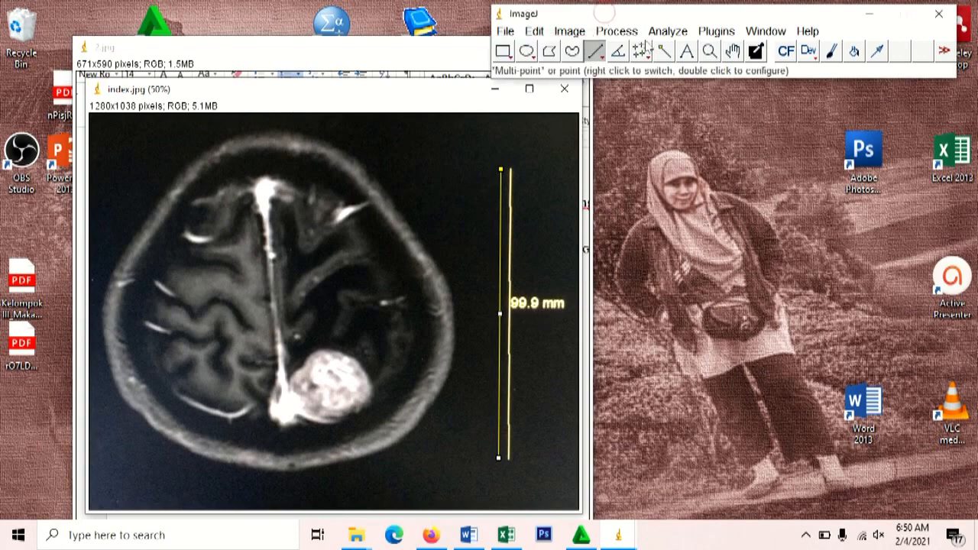
{"action": "left_click", "coordinate": [631, 37]}
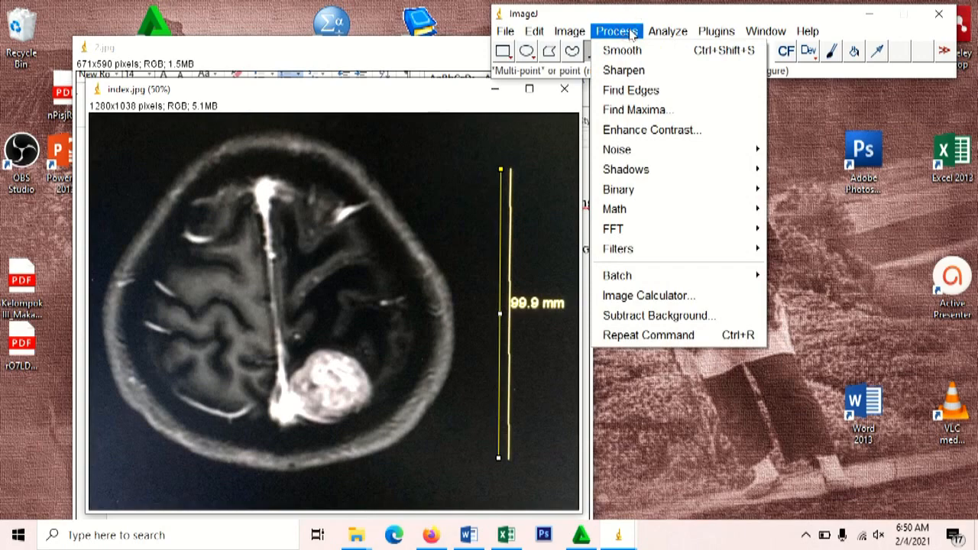
{"action": "mouse_move", "coordinate": [657, 33]}
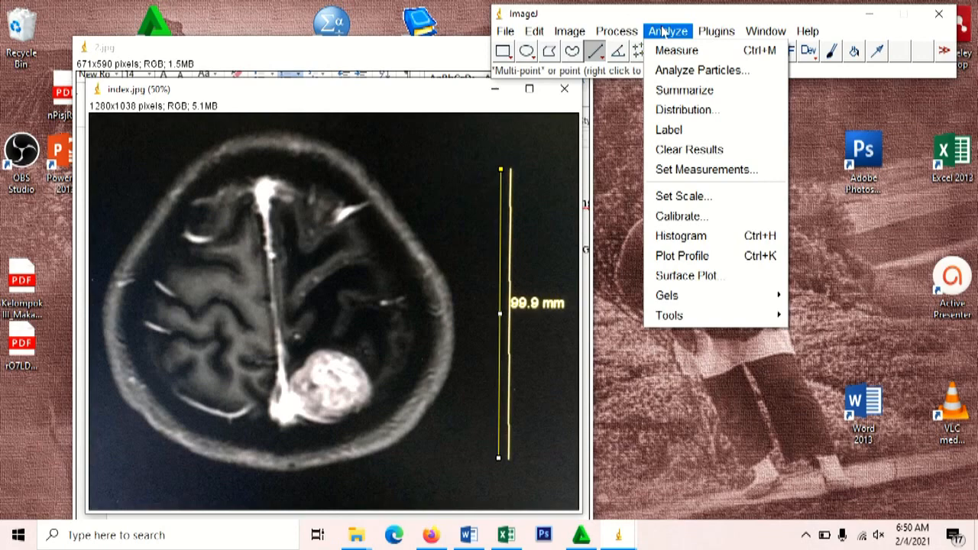
{"action": "left_click", "coordinate": [688, 196]}
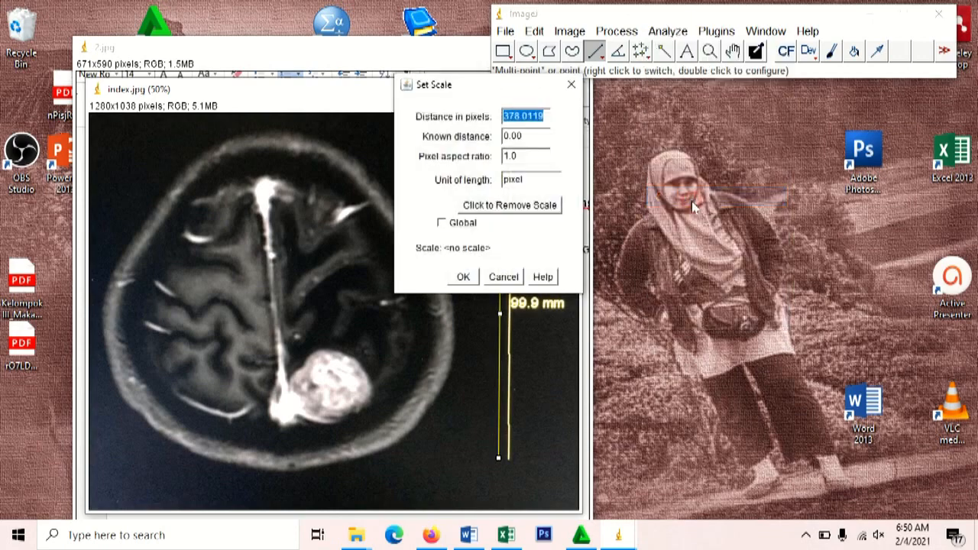
{"action": "left_click_drag", "start_coordinate": [459, 83], "coordinate": [721, 99]}
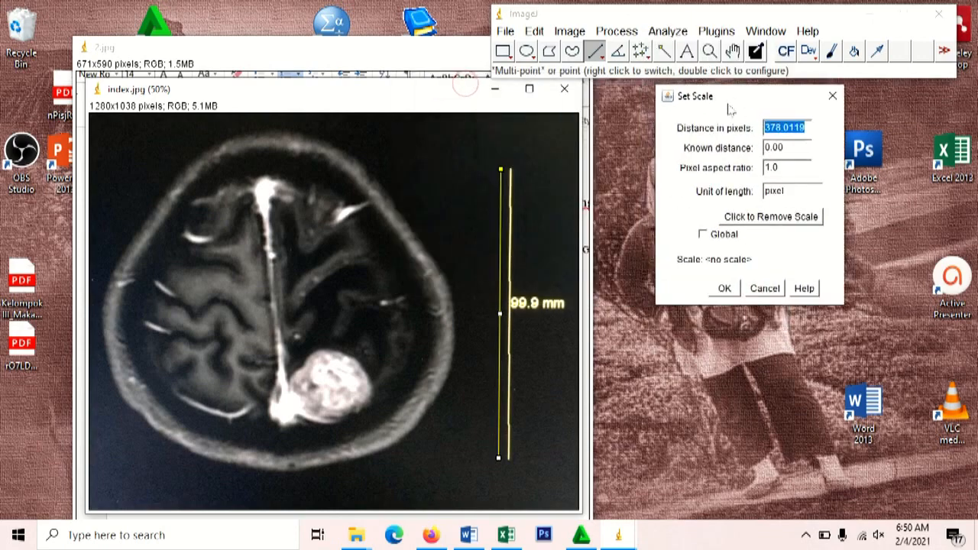
{"action": "left_click", "coordinate": [805, 148]}
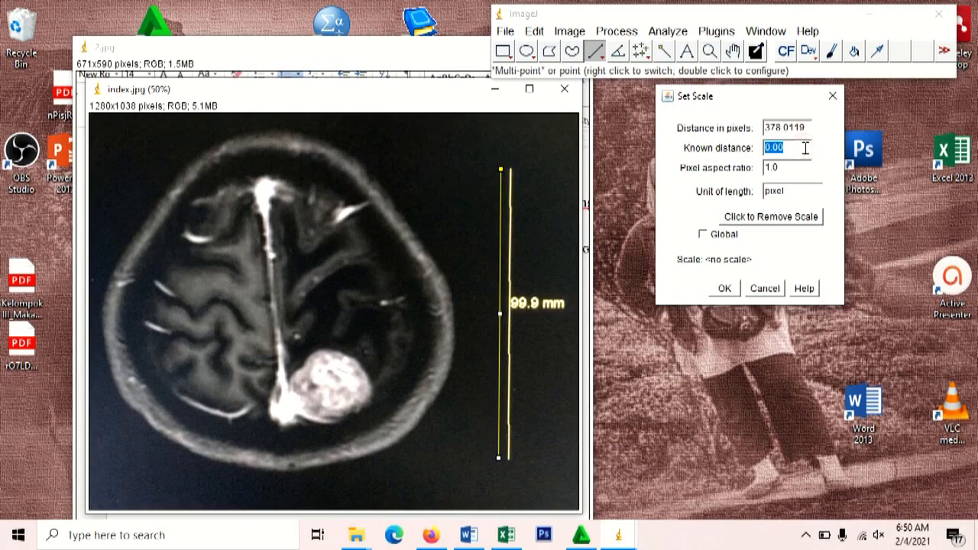
{"action": "type", "text": "99.9"}
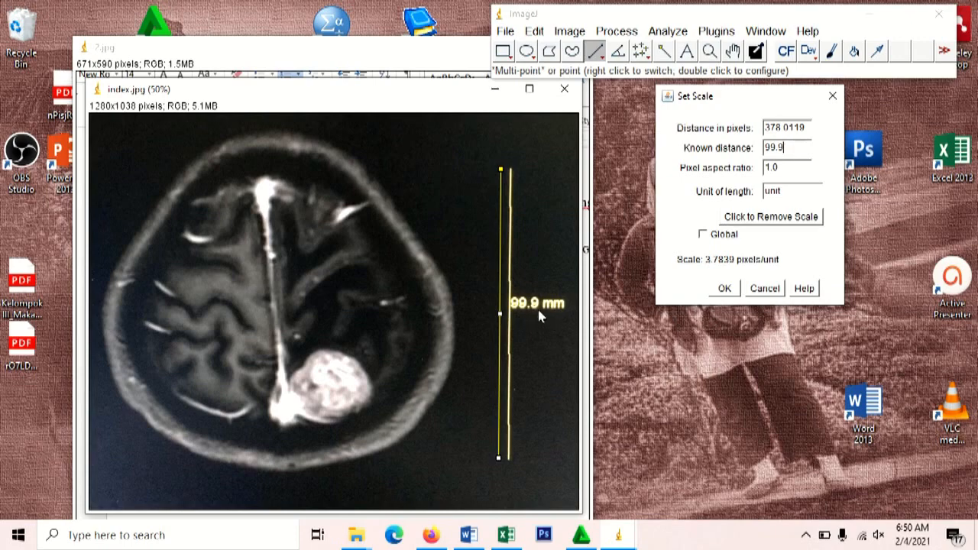
{"action": "double_click", "coordinate": [795, 191]}
{"action": "type", "text": "mm"}
{"action": "left_click", "coordinate": [704, 235]}
{"action": "left_click", "coordinate": [724, 289]}
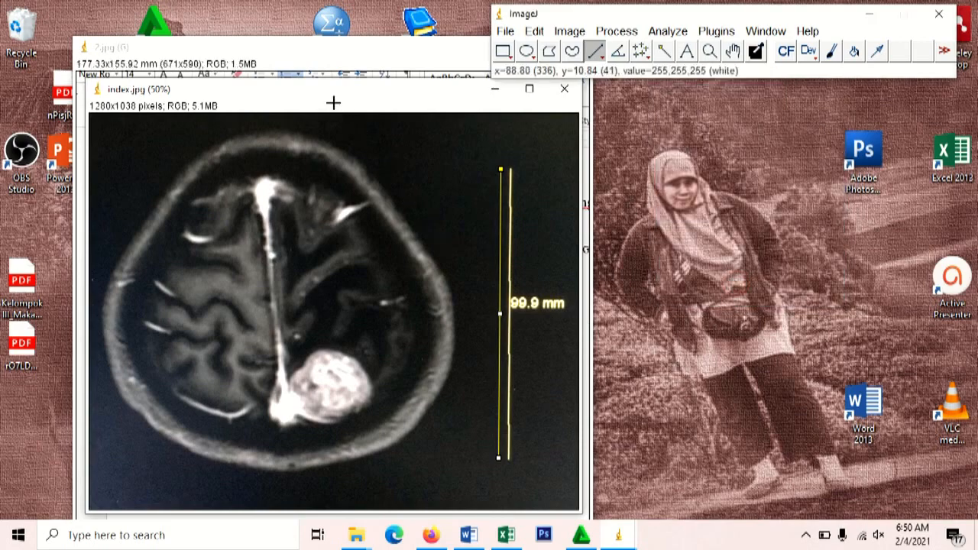
Step: Convert the 2.jpg brain scan from RGB to the 8-bit image type
{"action": "left_click_drag", "start_coordinate": [327, 54], "coordinate": [297, 31]}
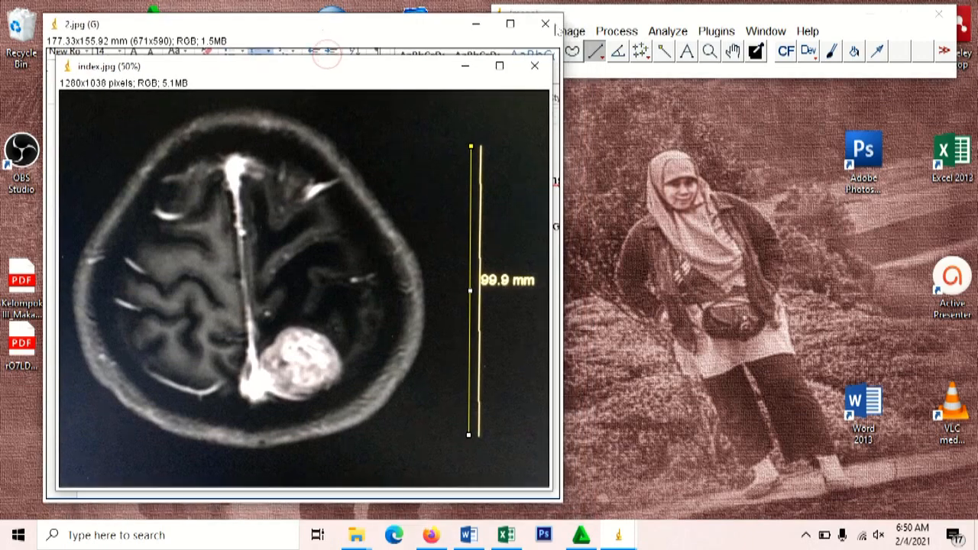
{"action": "left_click", "coordinate": [686, 16]}
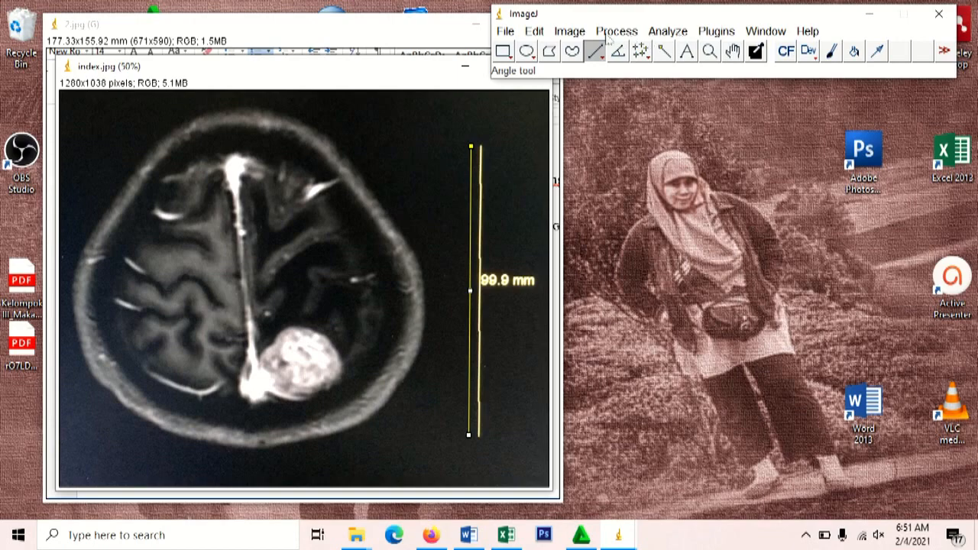
{"action": "left_click", "coordinate": [583, 37]}
{"action": "mouse_move", "coordinate": [585, 60]}
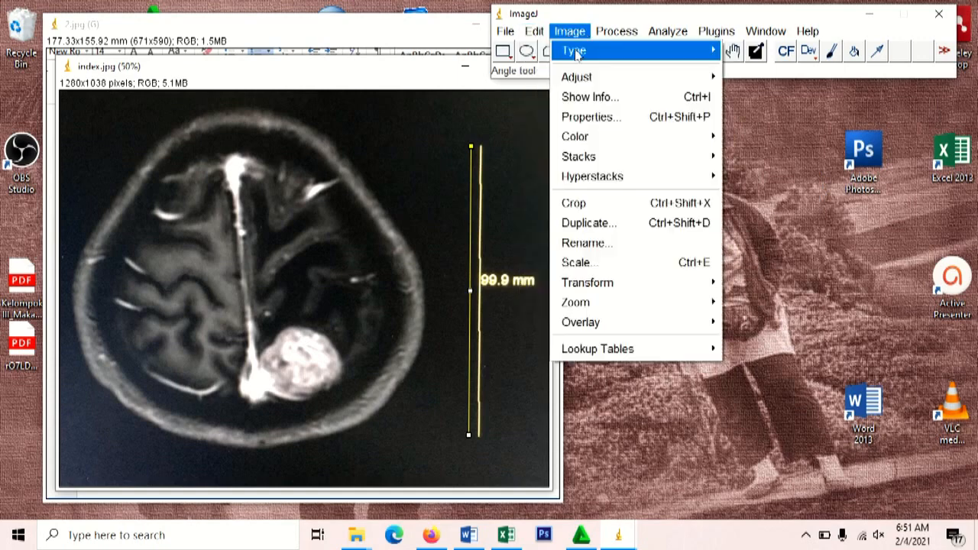
{"action": "left_click", "coordinate": [767, 55]}
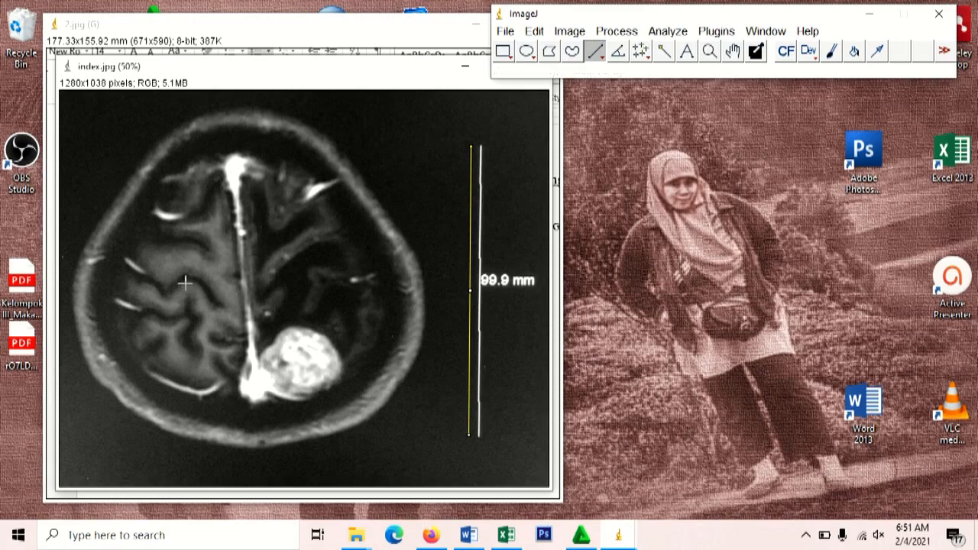
Step: Convert the 8-bit brain scan to a black-and-white image with the Make Binary operation
{"action": "left_click", "coordinate": [570, 32]}
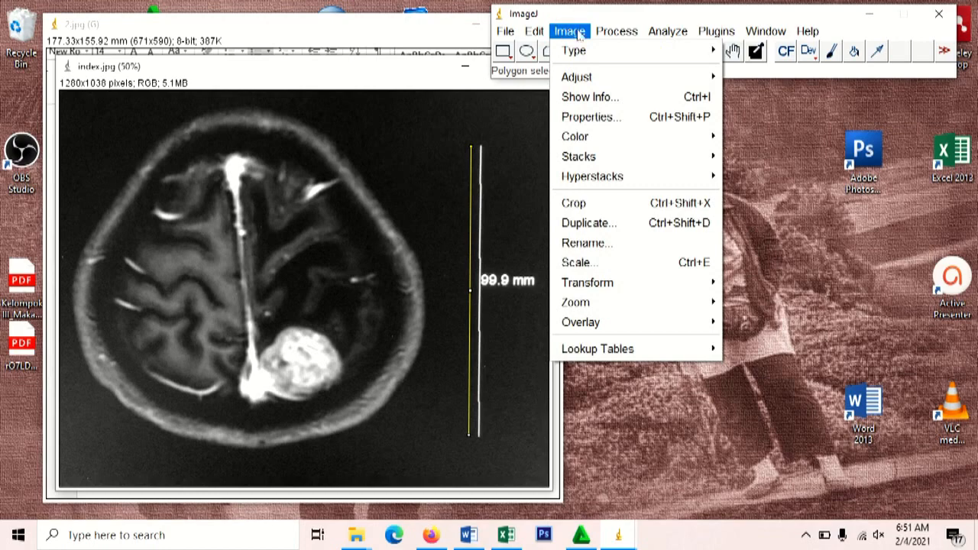
{"action": "mouse_move", "coordinate": [669, 34]}
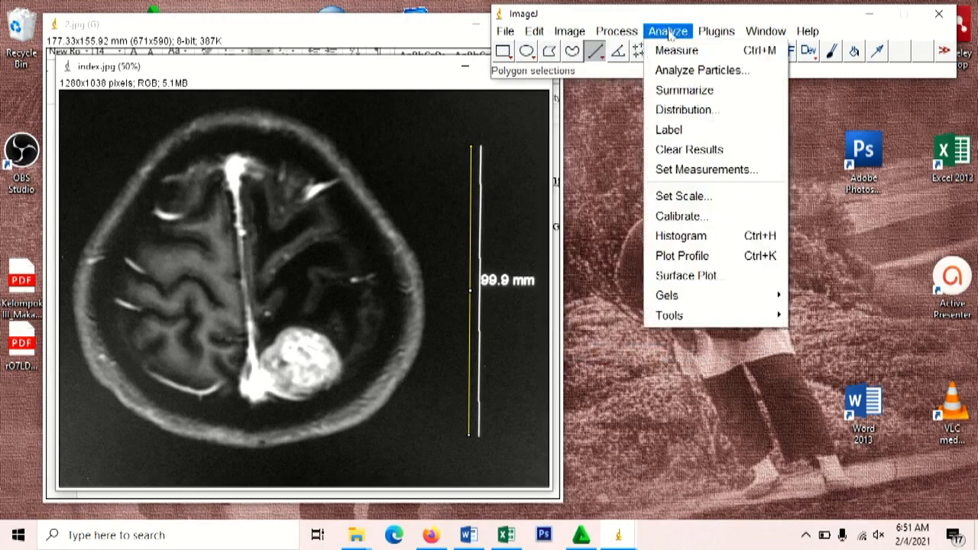
{"action": "mouse_move", "coordinate": [627, 36]}
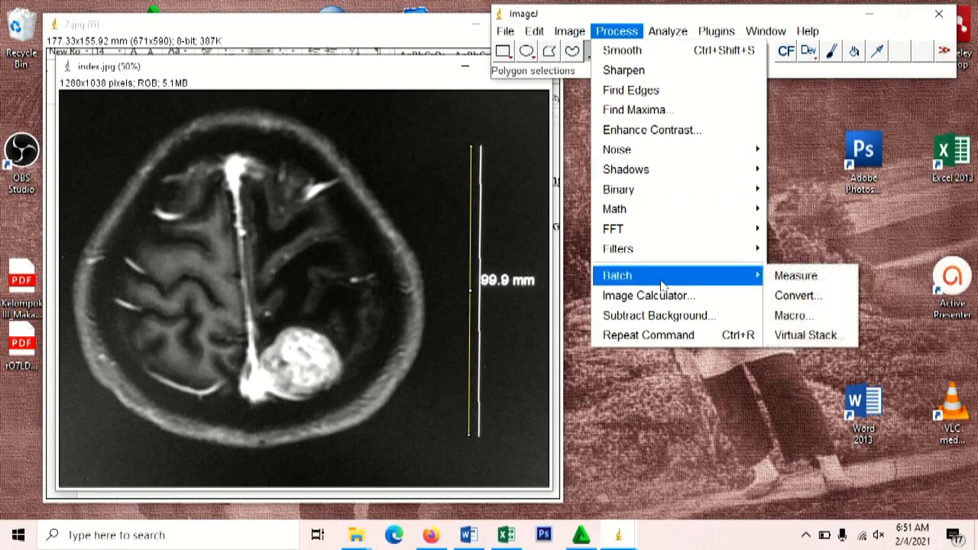
{"action": "mouse_move", "coordinate": [644, 190]}
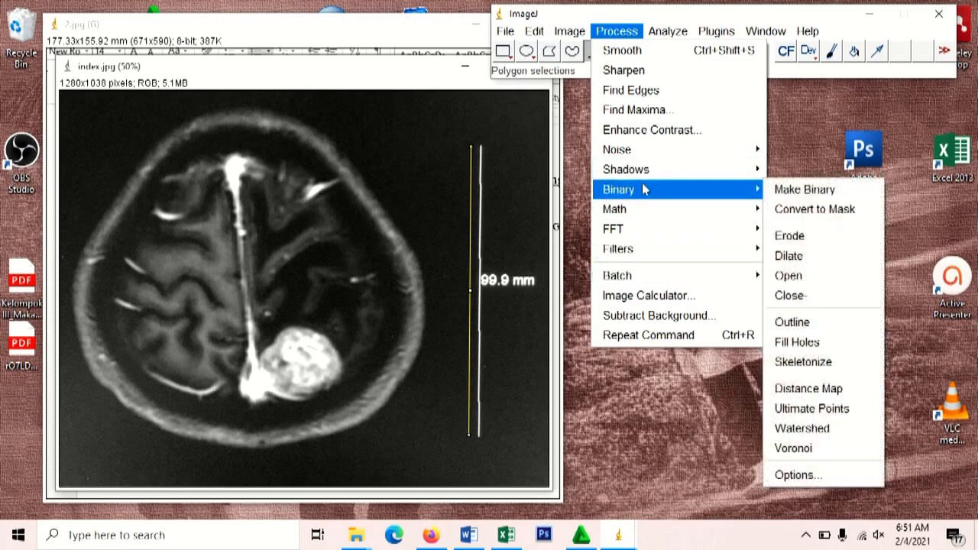
{"action": "left_click", "coordinate": [795, 195]}
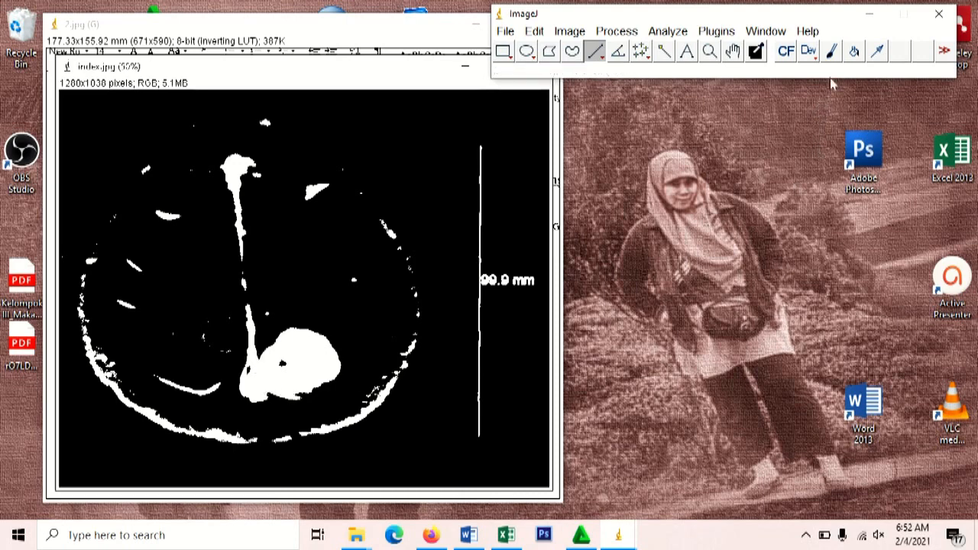
Step: Paint a black line with the Paintbrush between the white tumour and the adjoining midline structure to separate them
{"action": "left_click", "coordinate": [832, 51]}
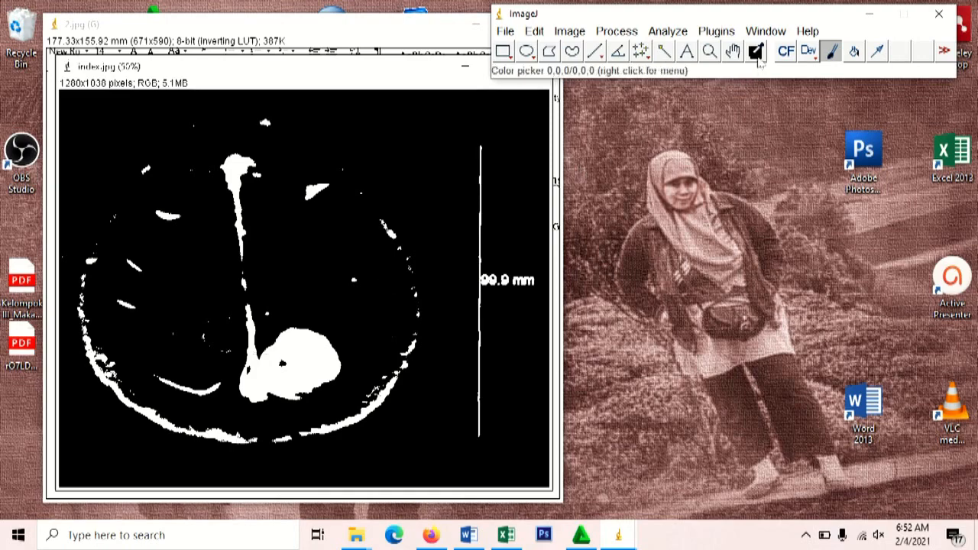
{"action": "left_click", "coordinate": [260, 356]}
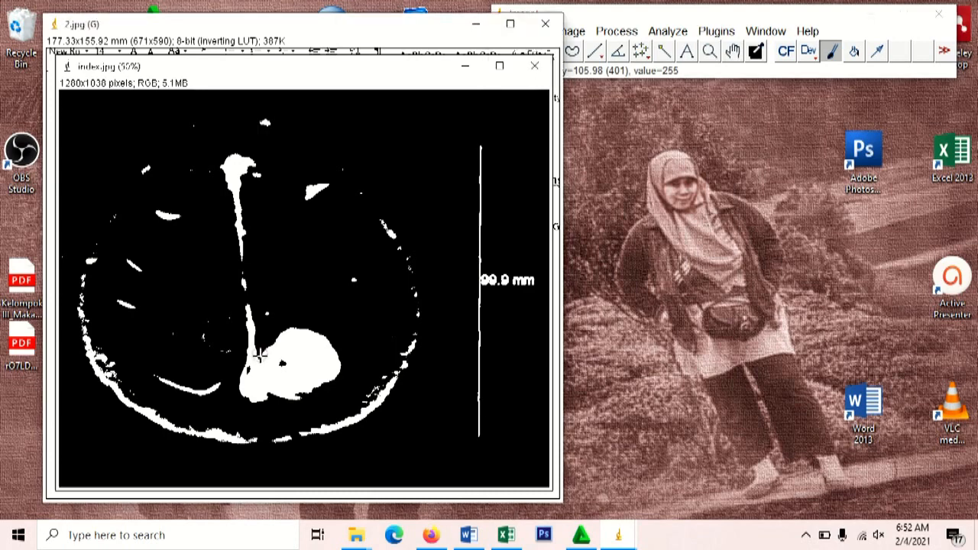
{"action": "left_click_drag", "start_coordinate": [259, 362], "coordinate": [270, 397]}
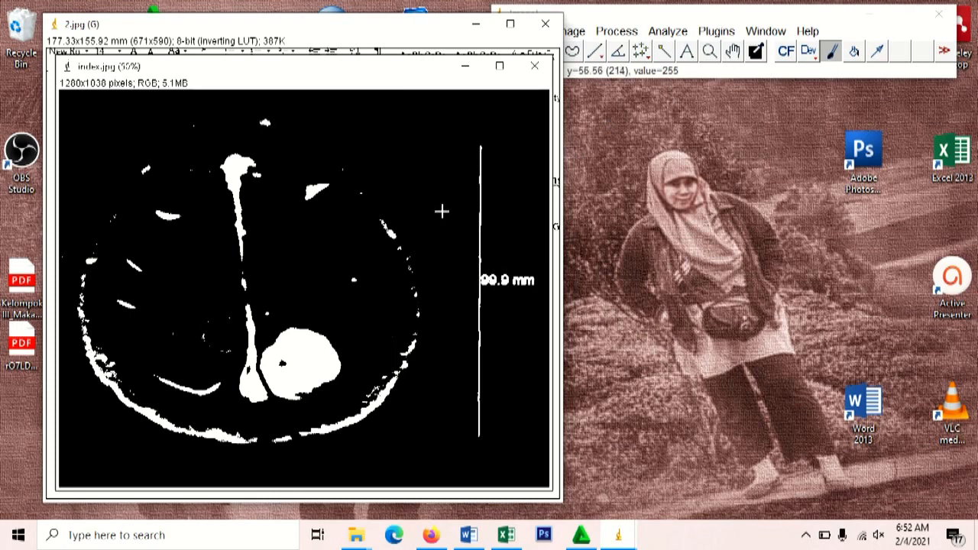
{"action": "left_click", "coordinate": [659, 21]}
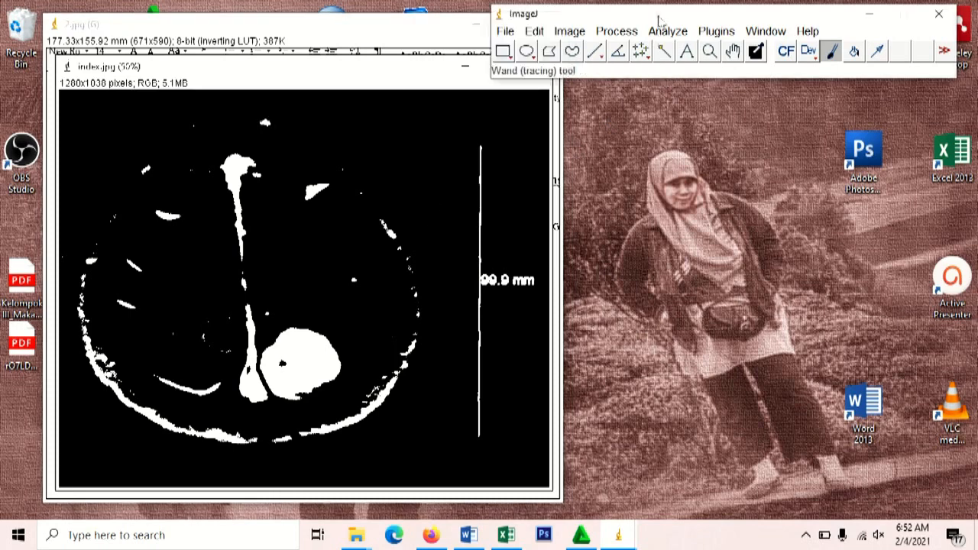
{"action": "left_click", "coordinate": [585, 35]}
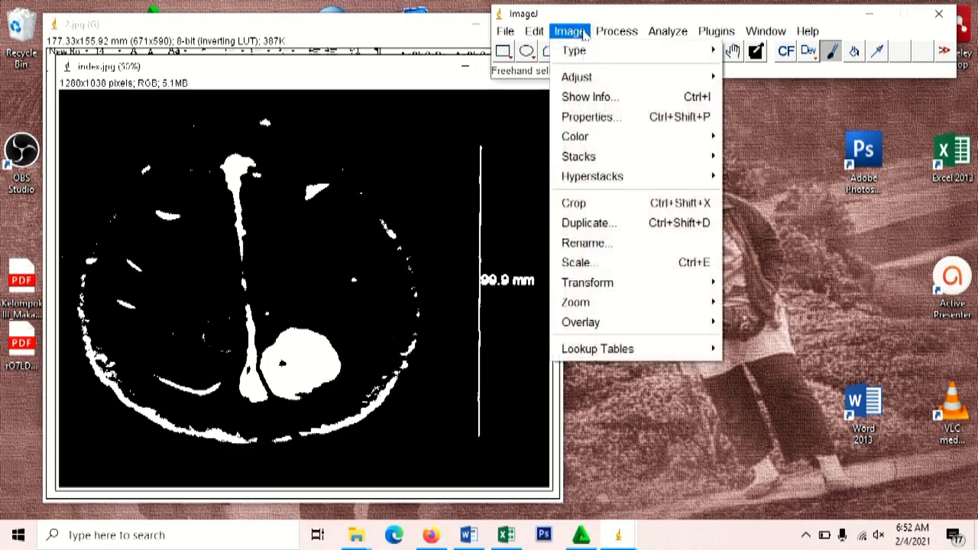
{"action": "mouse_move", "coordinate": [595, 138]}
{"action": "left_click", "coordinate": [607, 17]}
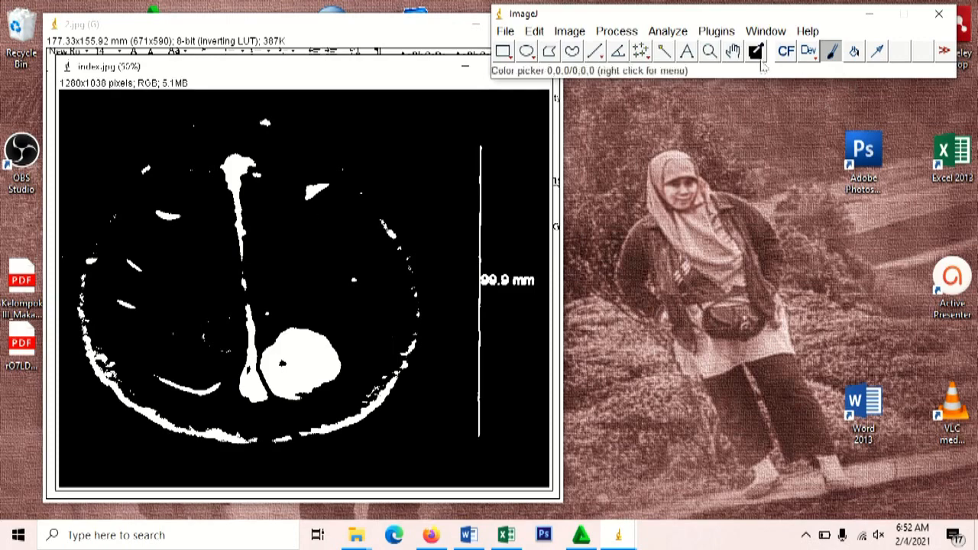
Step: Flood fill the white midline structures, larger skull edge segments and nearby white patches around the tumour with black
{"action": "left_click", "coordinate": [855, 53]}
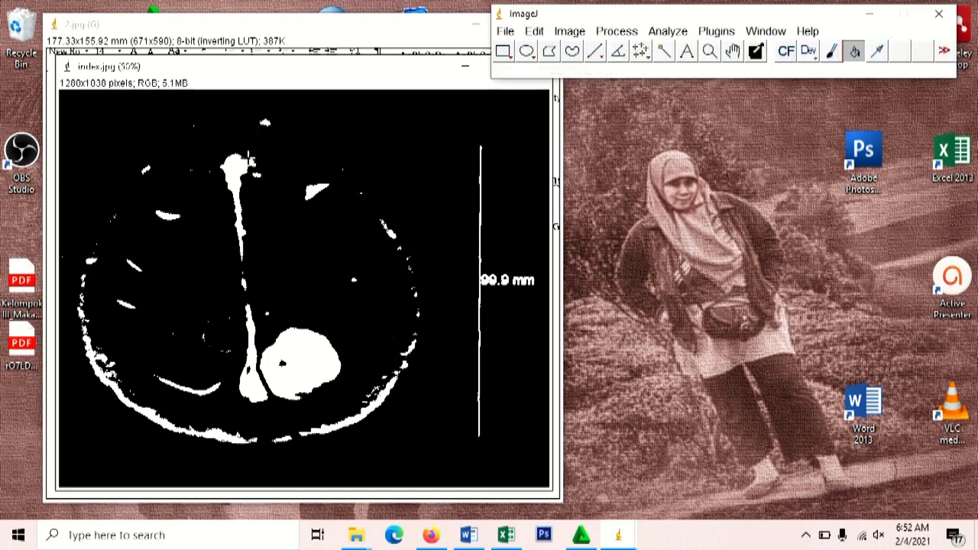
{"action": "left_click", "coordinate": [238, 162]}
{"action": "left_click", "coordinate": [317, 190]}
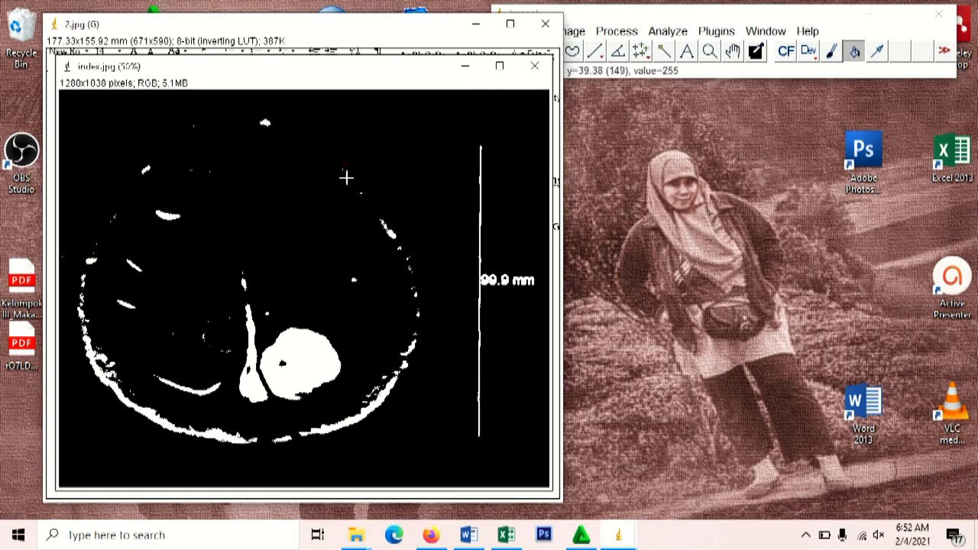
{"action": "left_click", "coordinate": [263, 122]}
{"action": "left_click", "coordinate": [266, 122]}
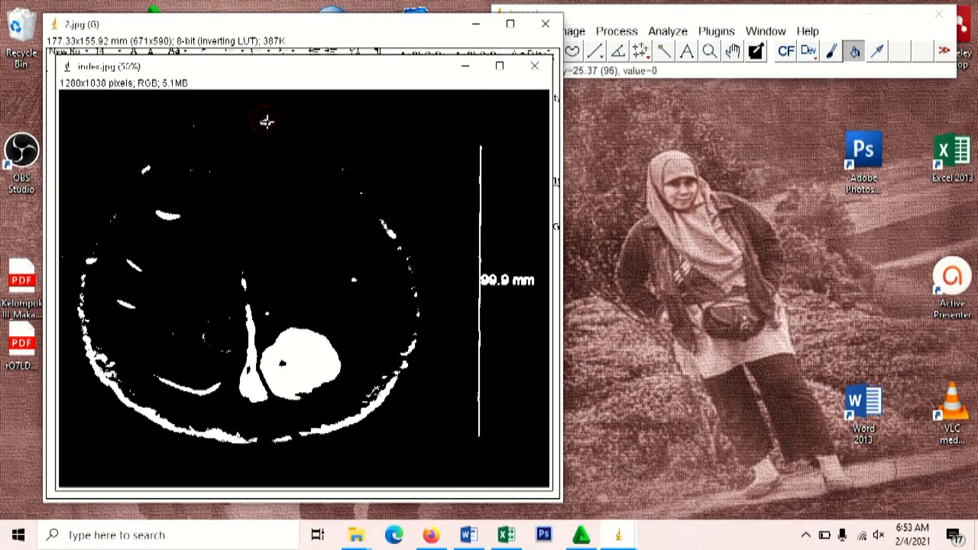
{"action": "left_click", "coordinate": [147, 419]}
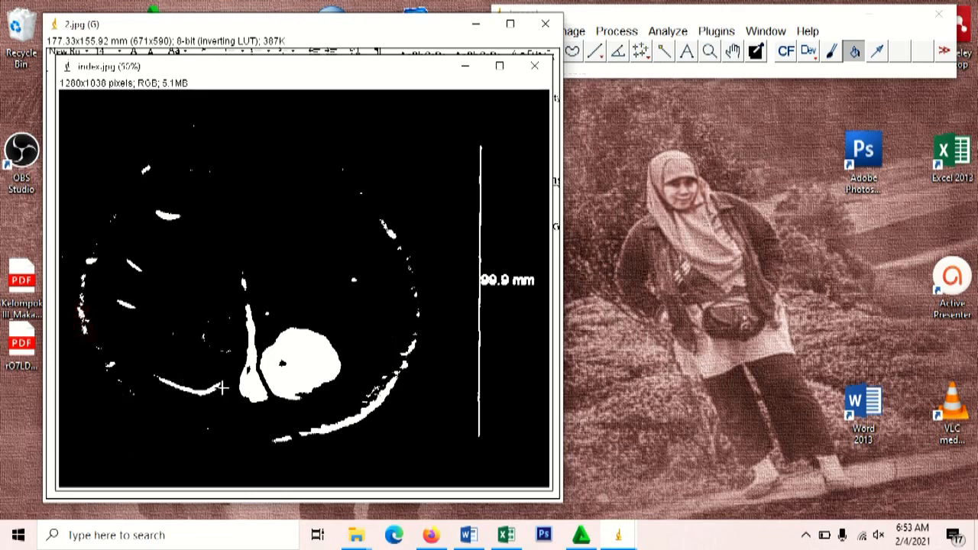
{"action": "left_click", "coordinate": [317, 430]}
{"action": "left_click", "coordinate": [257, 394]}
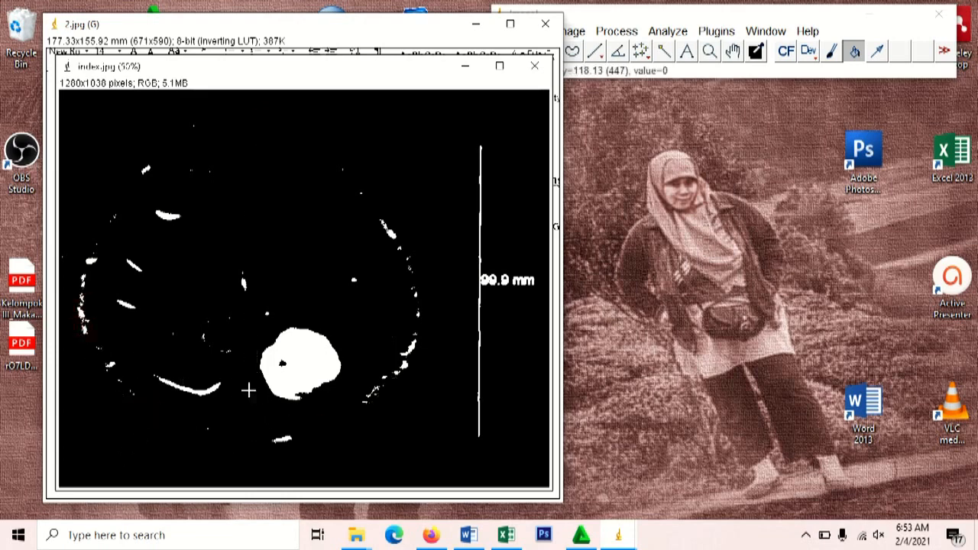
{"action": "left_click", "coordinate": [165, 216]}
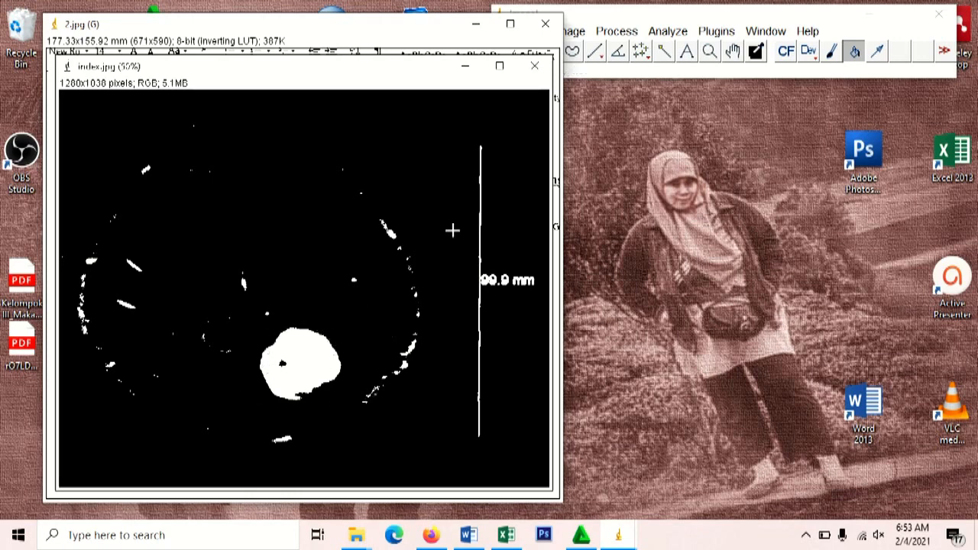
Step: Crop the scan to an oval selection of about 38.85 x 30.92 mm drawn around the tumour
{"action": "left_click", "coordinate": [587, 17]}
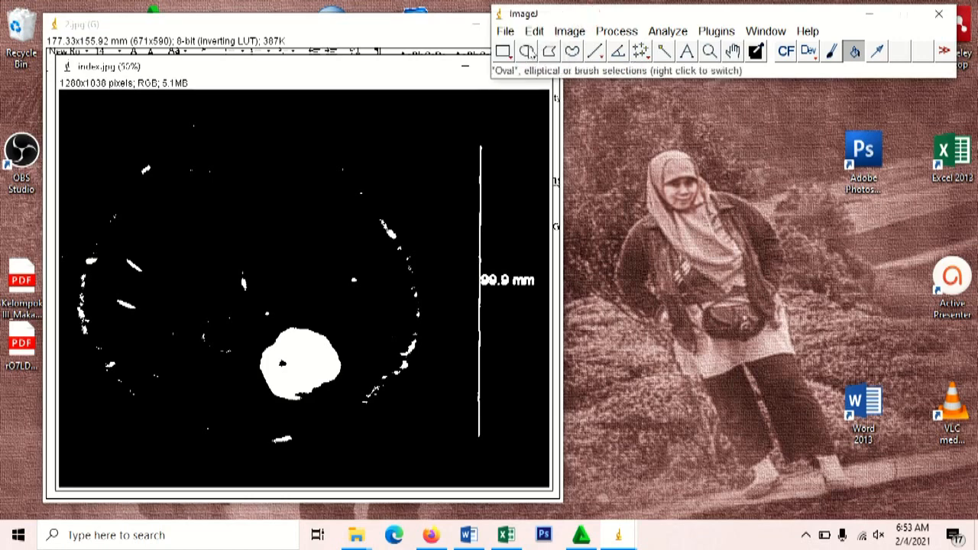
{"action": "left_click", "coordinate": [526, 51]}
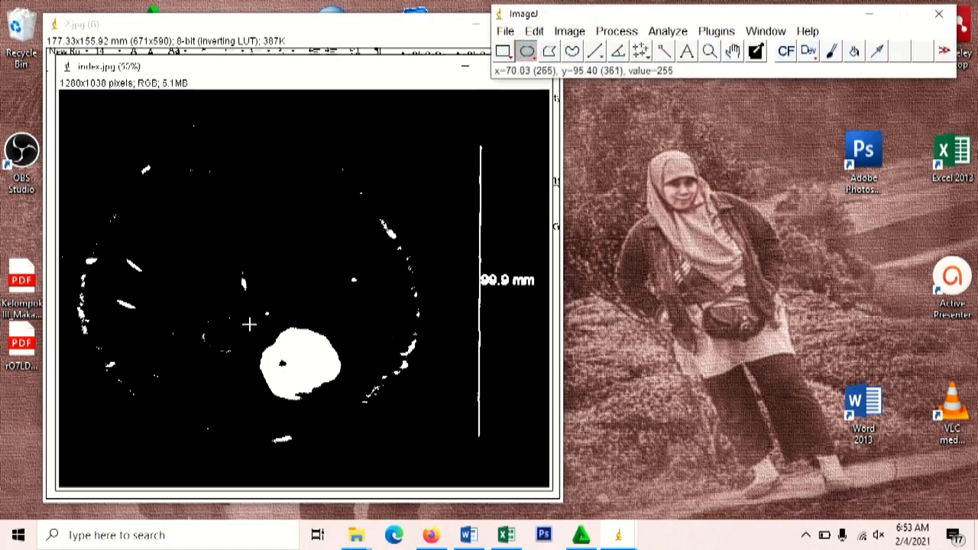
{"action": "left_click_drag", "start_coordinate": [242, 317], "coordinate": [355, 408]}
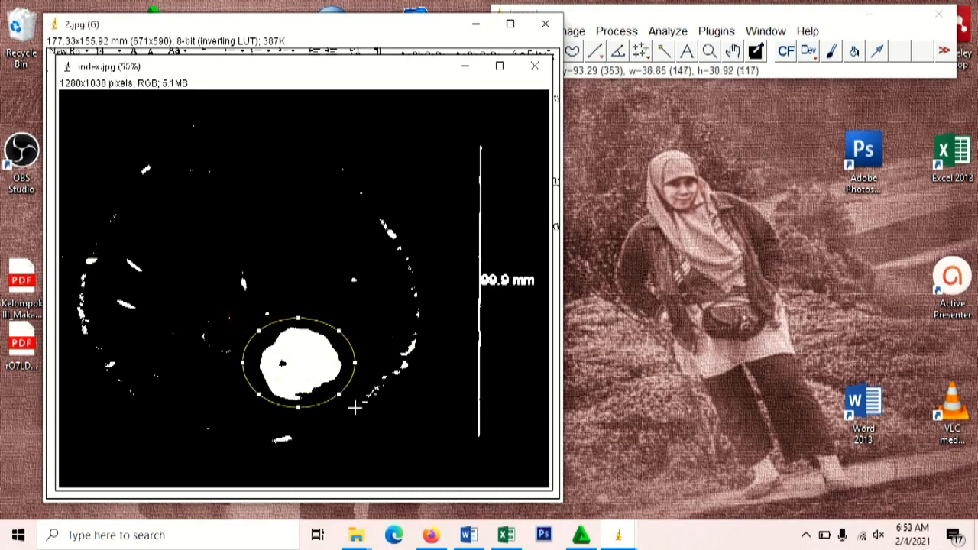
{"action": "left_click", "coordinate": [590, 14]}
{"action": "left_click", "coordinate": [569, 31]}
{"action": "left_click", "coordinate": [601, 204]}
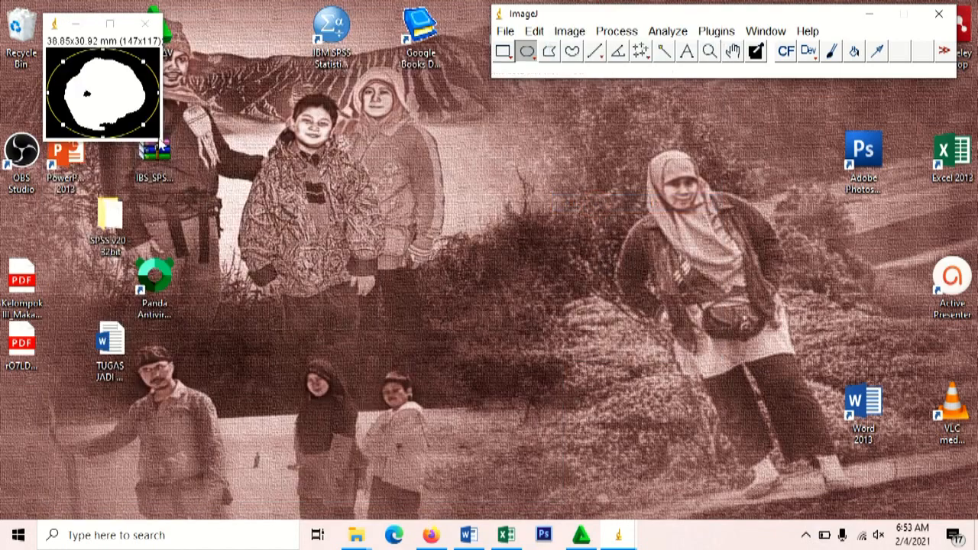
Step: Clear the oval selection, move the cropped tumour image towards the middle of the desktop and enlarge it to 300%
{"action": "left_click", "coordinate": [76, 28]}
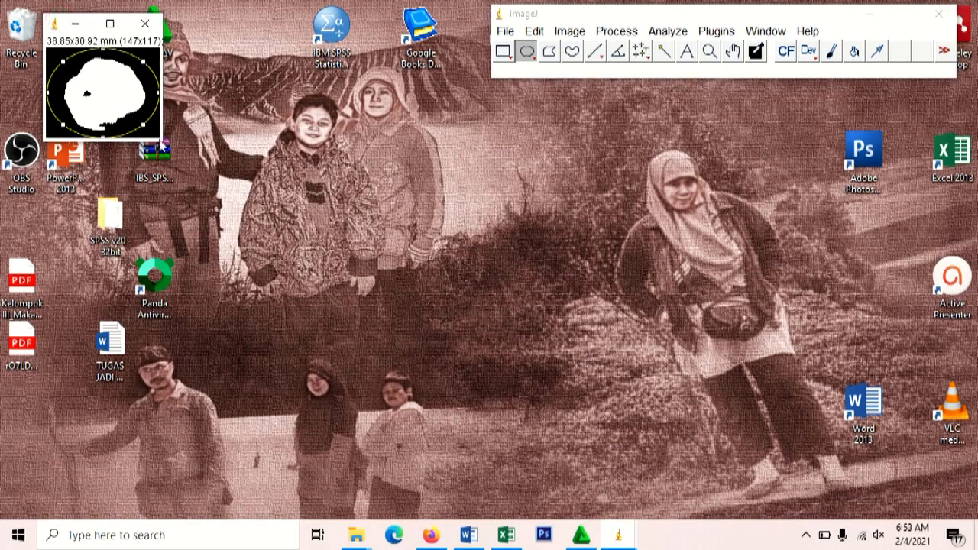
{"action": "left_click", "coordinate": [157, 135]}
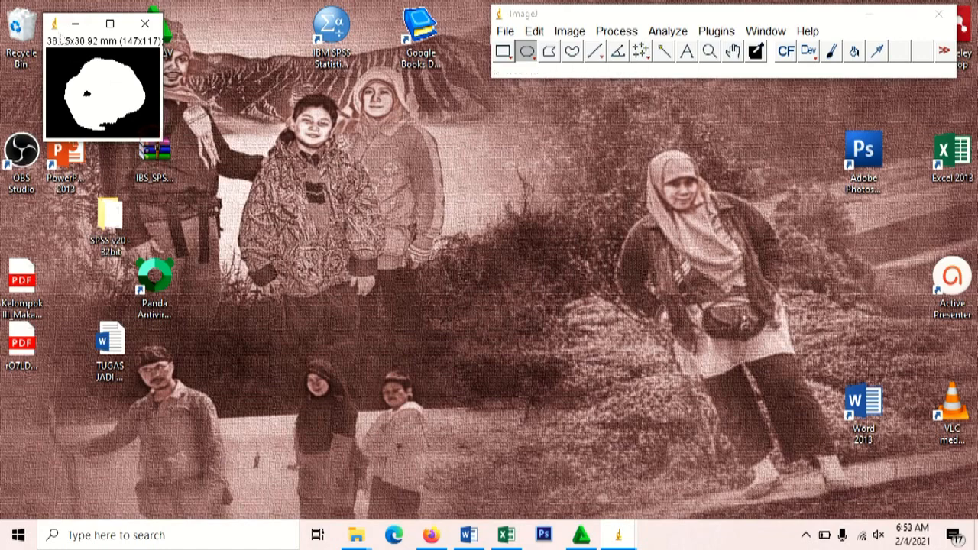
{"action": "left_click_drag", "start_coordinate": [48, 29], "coordinate": [440, 147]}
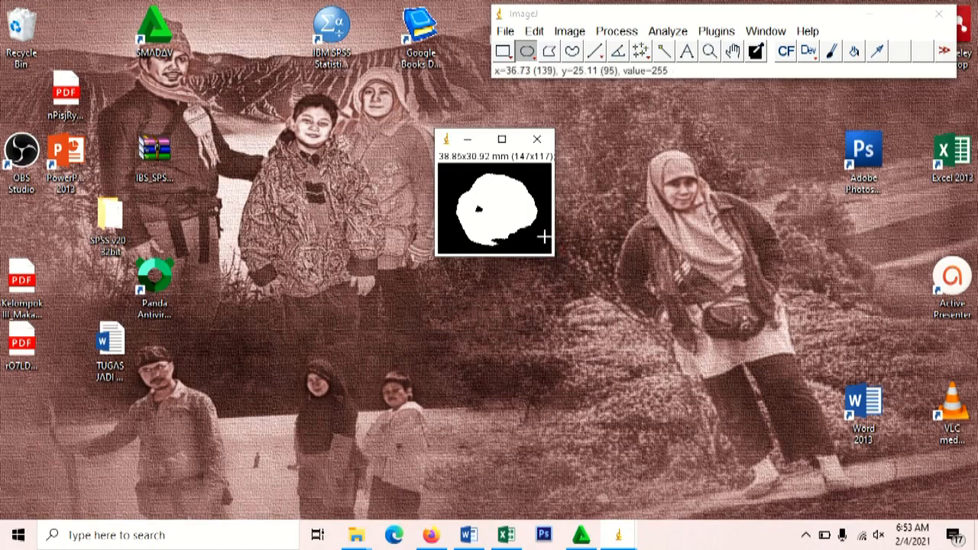
{"action": "key", "text": "plus"}
{"action": "key", "text": "plus"}
{"action": "key", "text": "plus"}
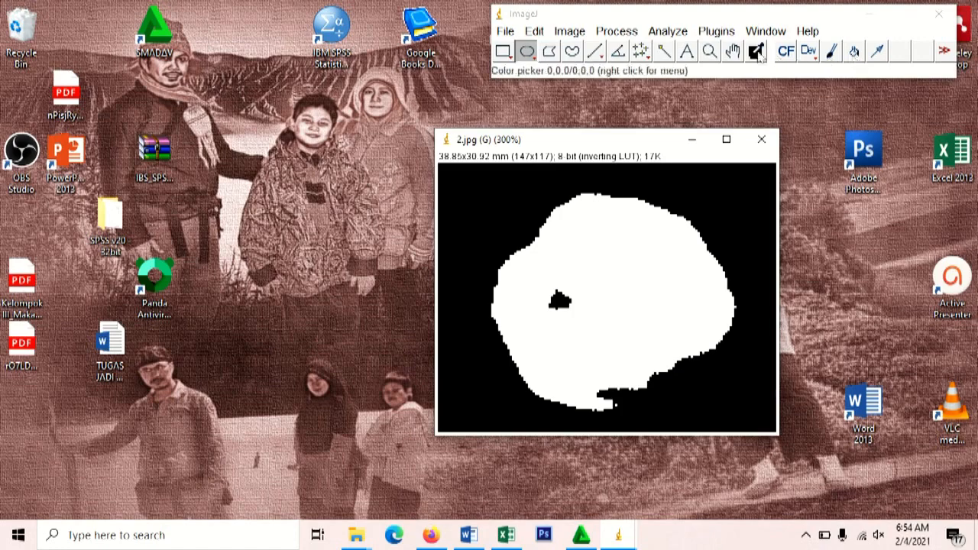
Step: Pick the tumour's white as the foreground colour with the Color Picker
{"action": "left_click", "coordinate": [758, 57]}
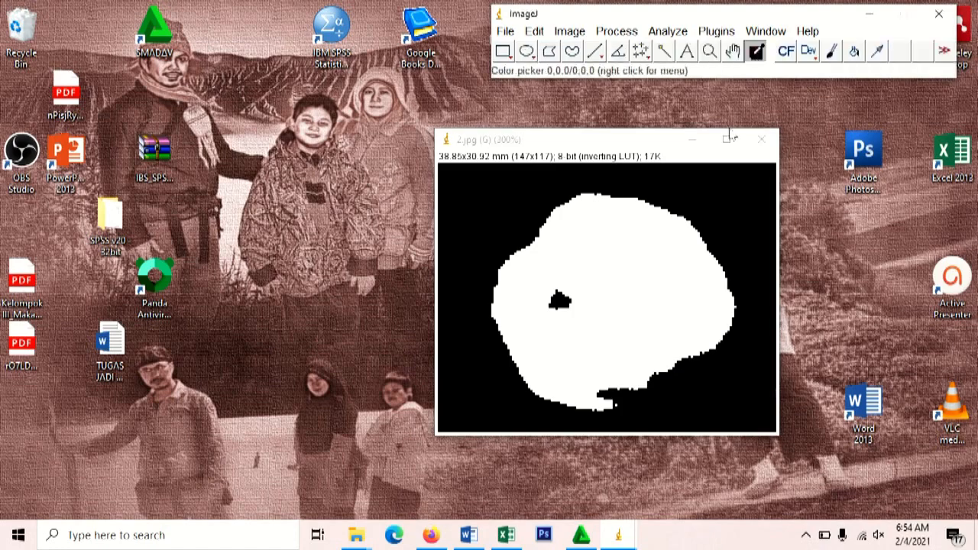
{"action": "left_click", "coordinate": [649, 236]}
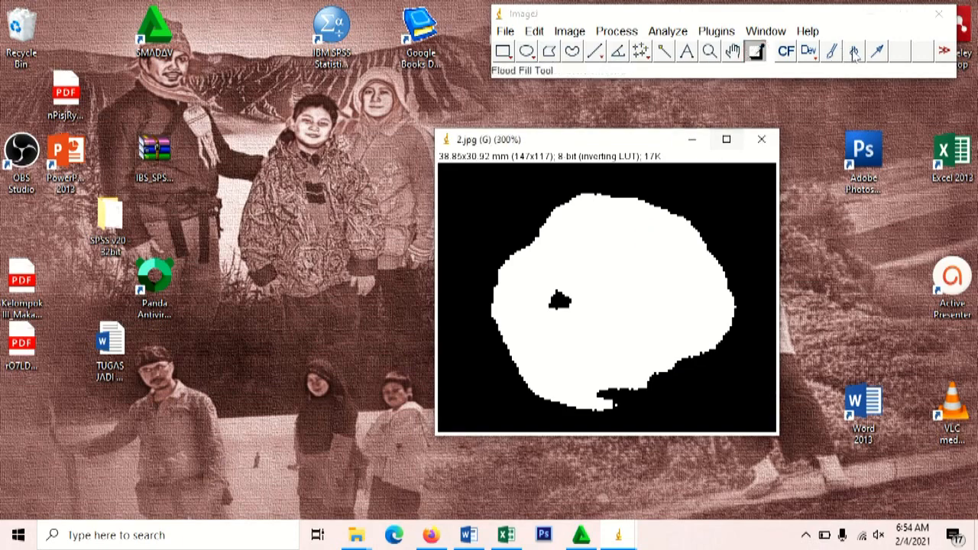
Step: Try flood filling the small black hole inside the tumour with white, and undo the fill
{"action": "left_click", "coordinate": [854, 52]}
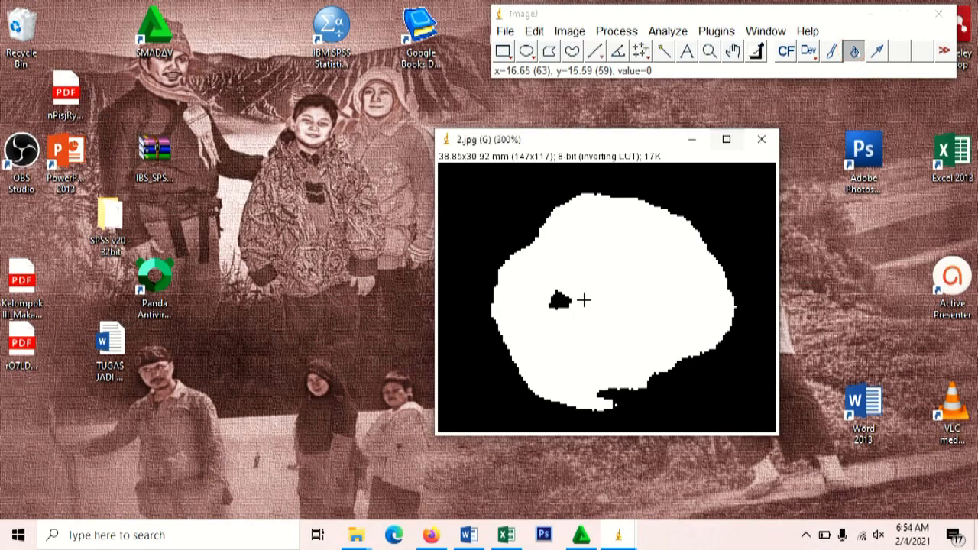
{"action": "left_click", "coordinate": [558, 303]}
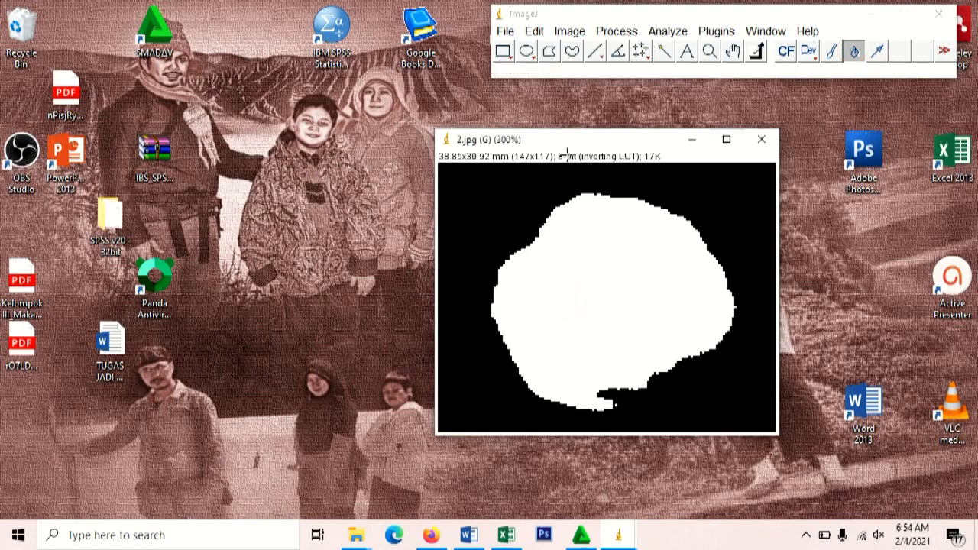
{"action": "left_click", "coordinate": [534, 31]}
{"action": "left_click", "coordinate": [546, 51]}
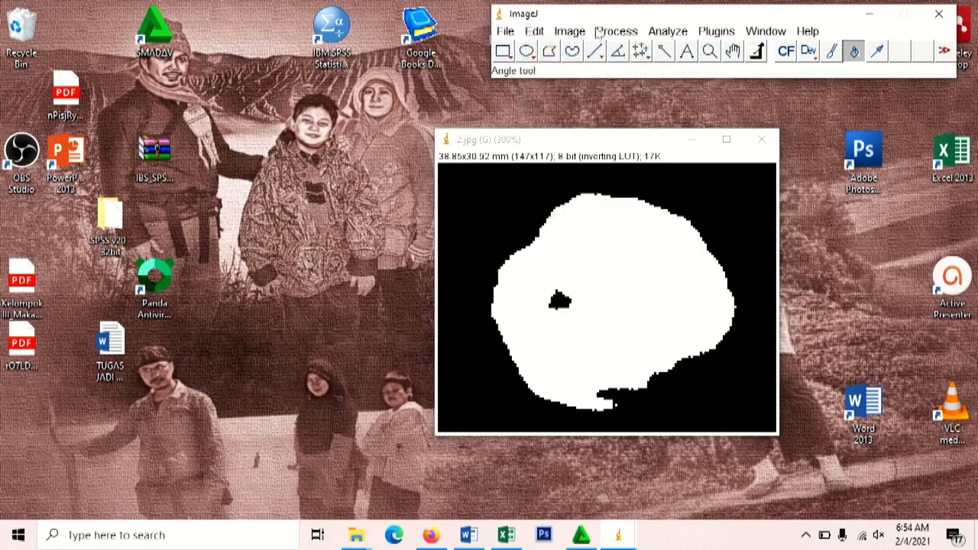
Step: Try the binary Fill Holes operation on the cropped tumour image, and undo it
{"action": "left_click", "coordinate": [604, 35]}
{"action": "mouse_move", "coordinate": [690, 283]}
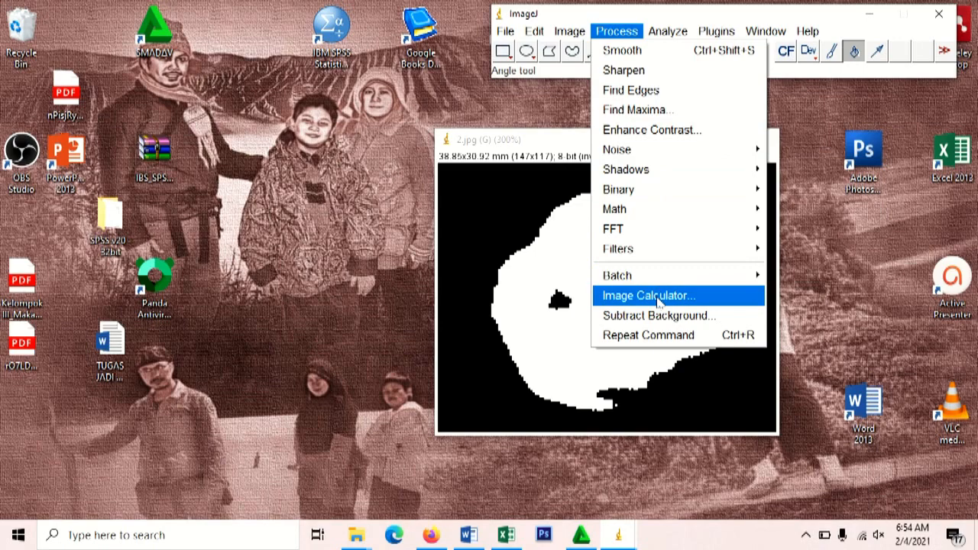
{"action": "mouse_move", "coordinate": [659, 31]}
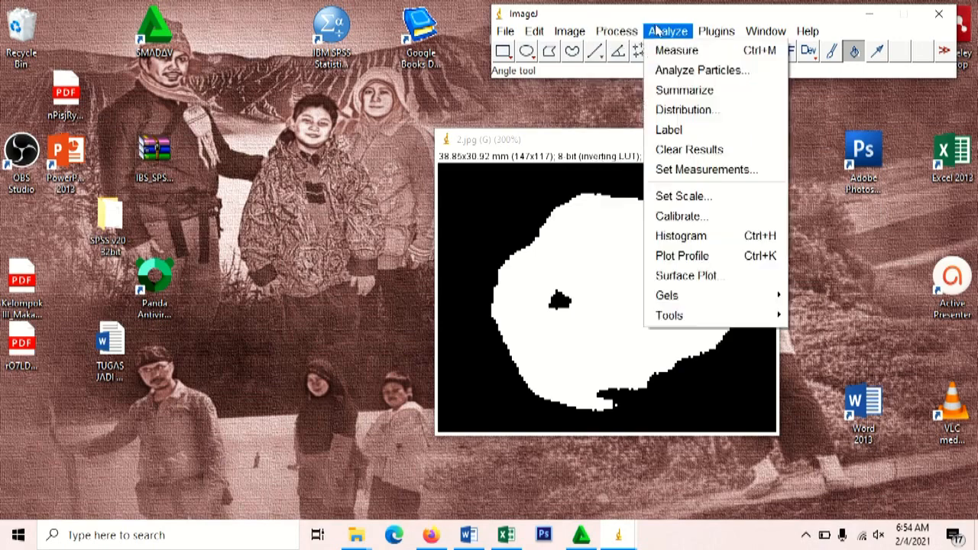
{"action": "mouse_move", "coordinate": [618, 30]}
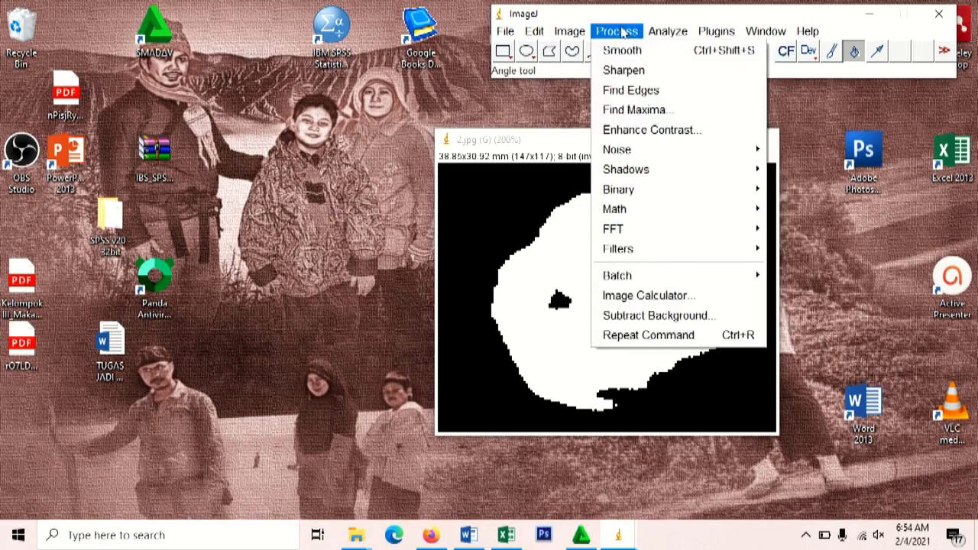
{"action": "mouse_move", "coordinate": [634, 193]}
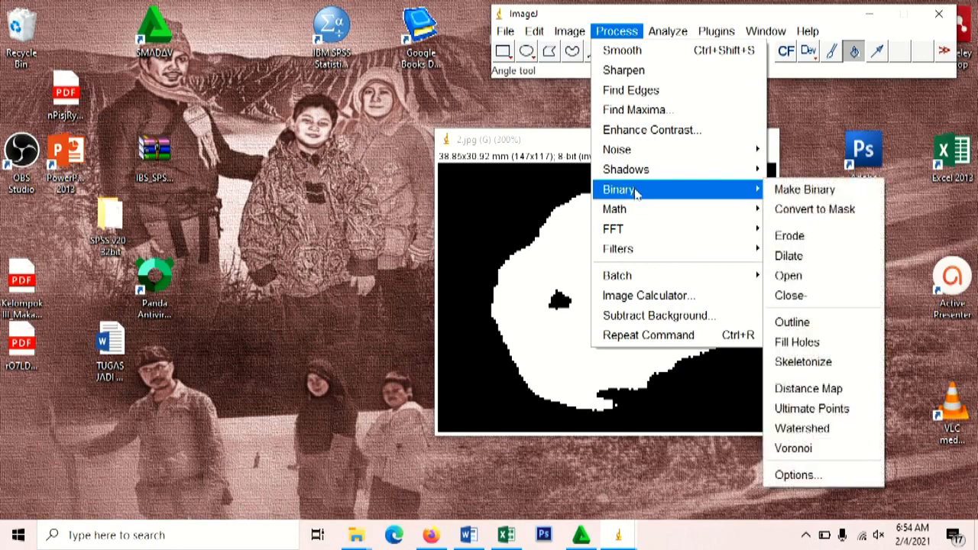
{"action": "left_click", "coordinate": [849, 348]}
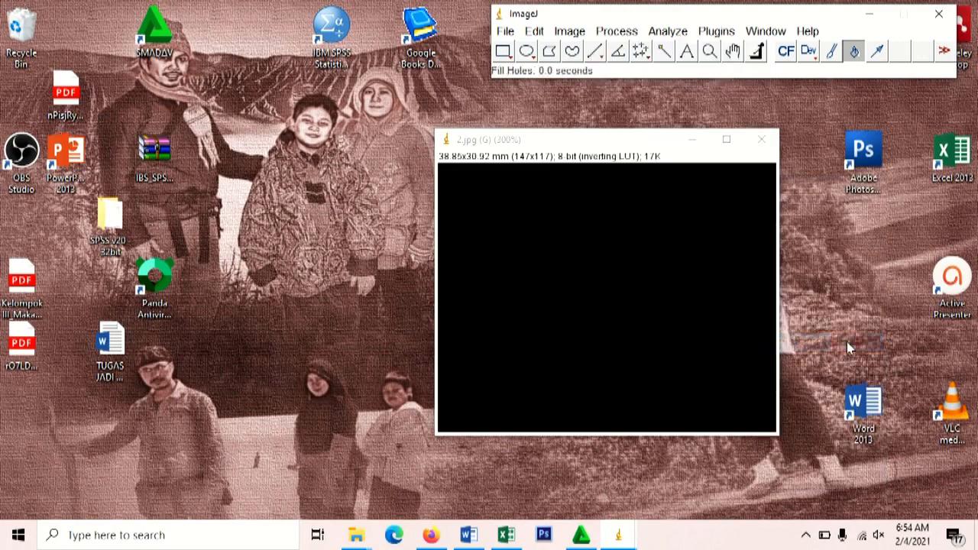
{"action": "left_click", "coordinate": [534, 31]}
{"action": "left_click", "coordinate": [543, 49]}
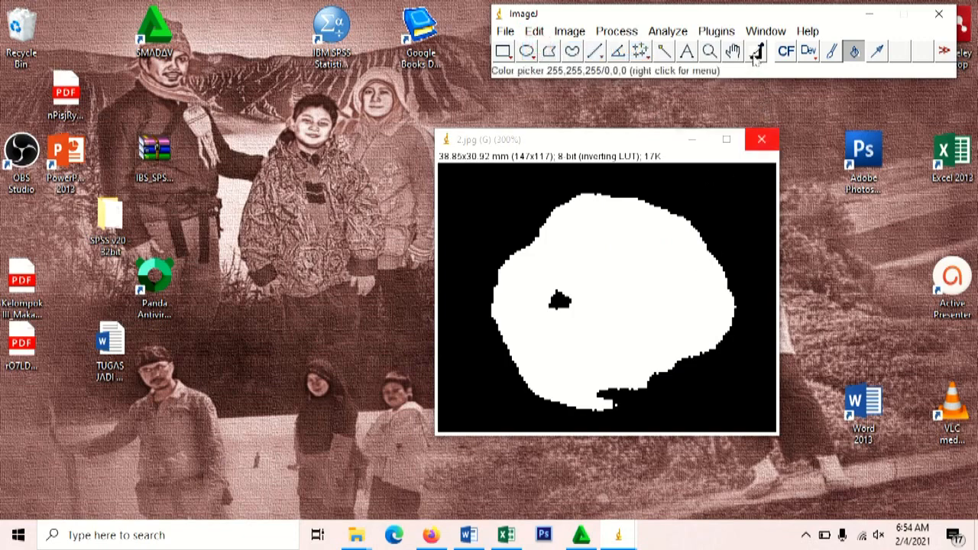
Step: Flood fill the small black hole inside the tumour with white and enlarge the image to 400%
{"action": "left_click", "coordinate": [755, 55]}
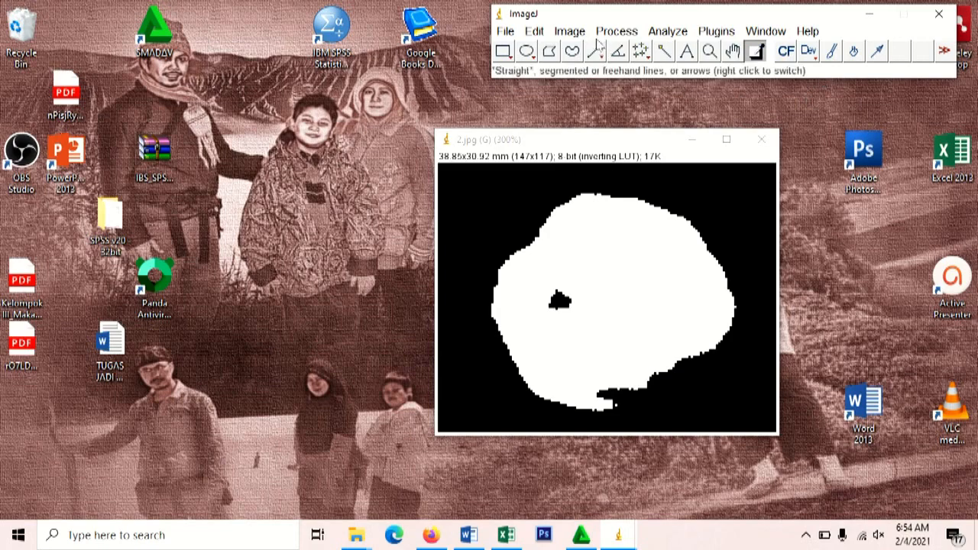
{"action": "left_click", "coordinate": [856, 54]}
{"action": "left_click", "coordinate": [562, 303]}
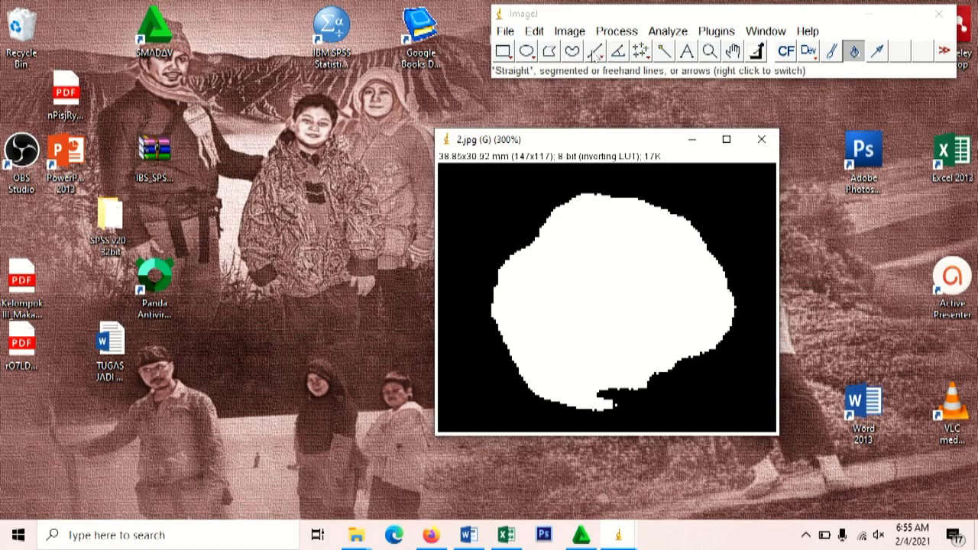
{"action": "left_click_drag", "start_coordinate": [586, 140], "coordinate": [410, 96]}
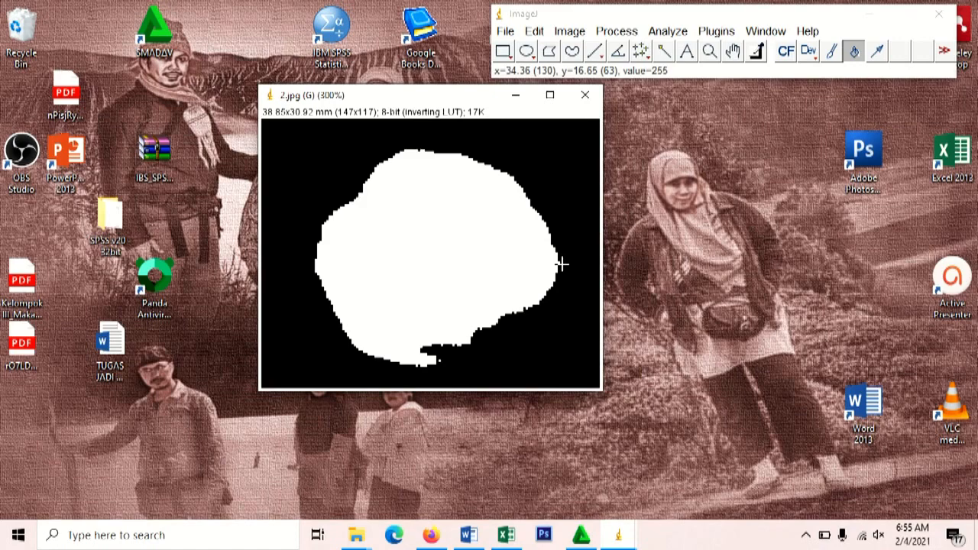
{"action": "key", "text": "plus"}
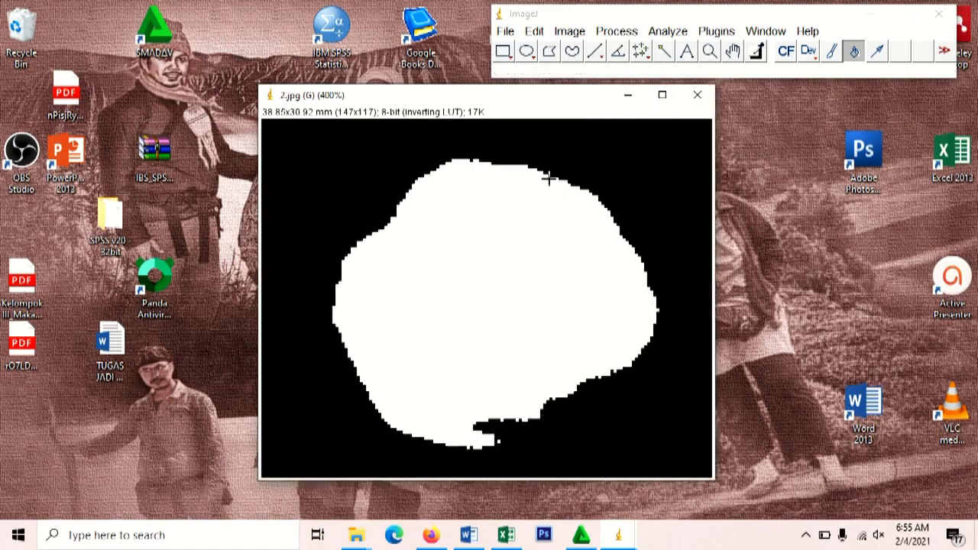
Step: Activate the straight line tool for the tumour image and open the ROI Manager
{"action": "left_click_drag", "start_coordinate": [509, 102], "coordinate": [463, 107]}
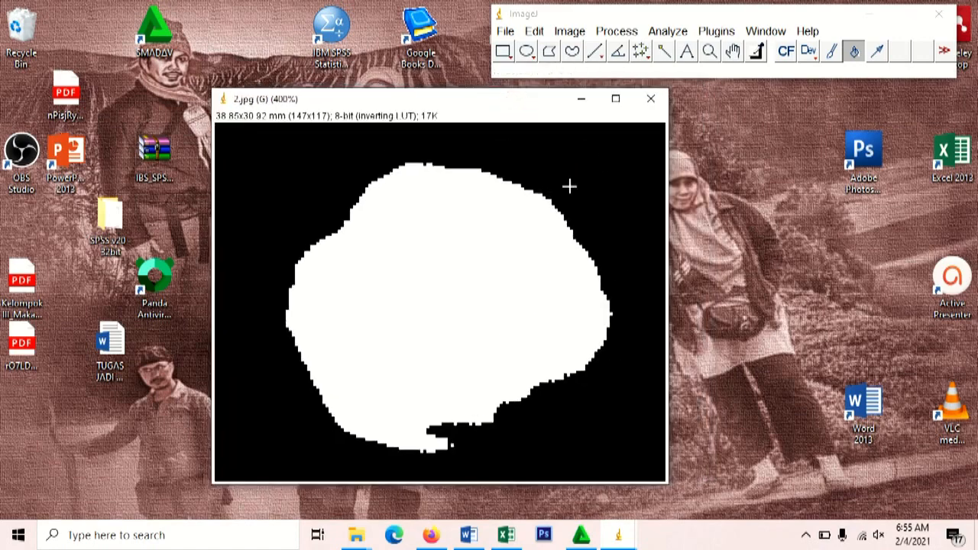
{"action": "left_click", "coordinate": [596, 58]}
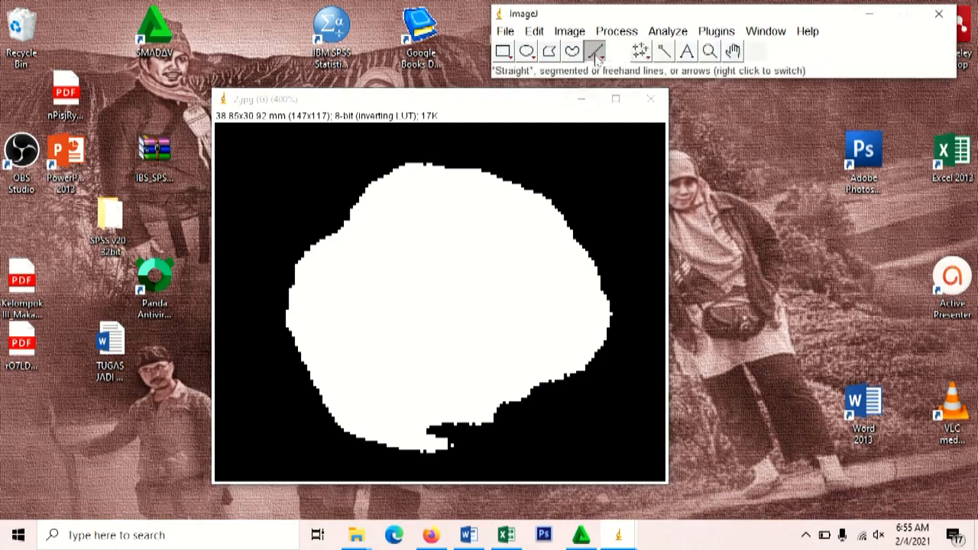
{"action": "left_click", "coordinate": [286, 305]}
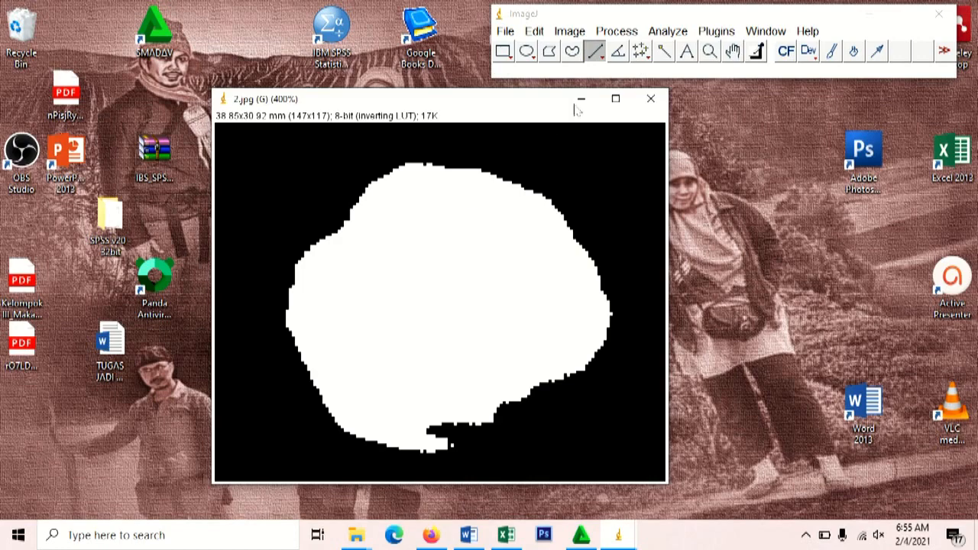
{"action": "left_click", "coordinate": [669, 31]}
{"action": "mouse_move", "coordinate": [685, 318]}
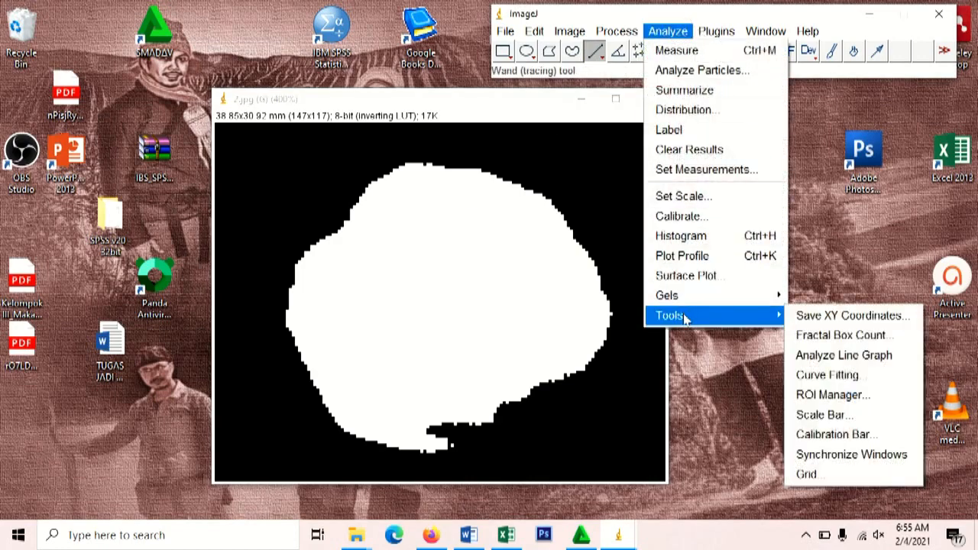
{"action": "left_click", "coordinate": [833, 395]}
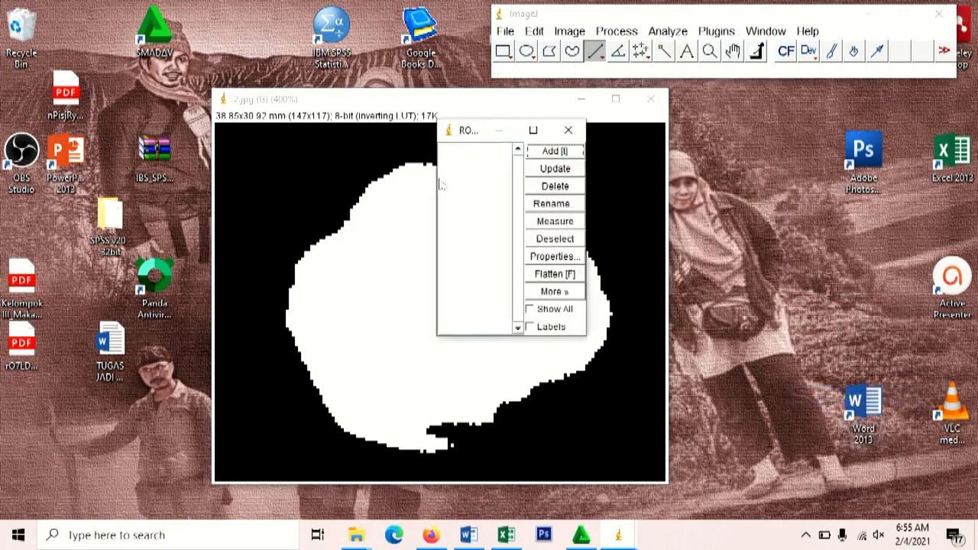
Step: Widen the ROI Manager and arrange it beside the tumour image, with the main ImageJ window above the image
{"action": "left_click_drag", "start_coordinate": [434, 178], "coordinate": [328, 178]}
{"action": "left_click_drag", "start_coordinate": [463, 131], "coordinate": [803, 99]}
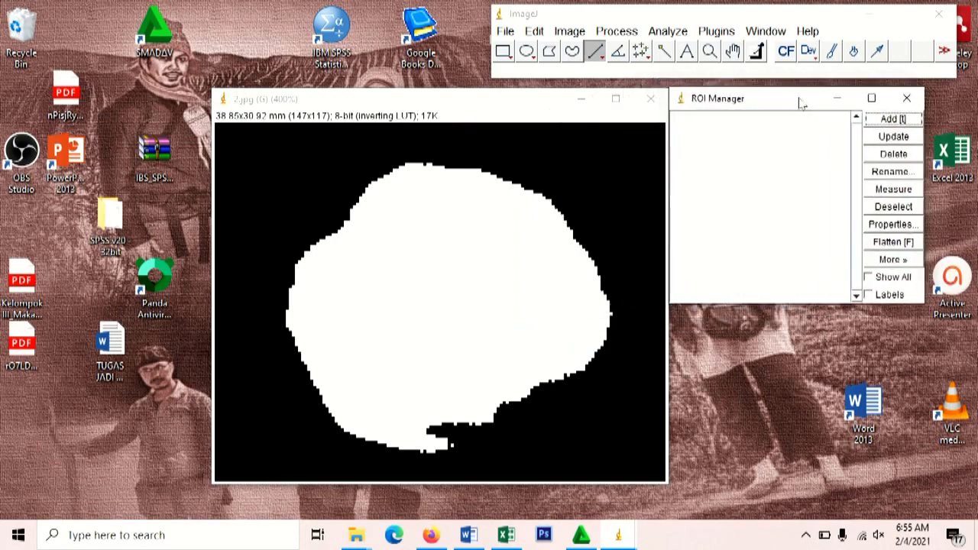
{"action": "left_click_drag", "start_coordinate": [525, 107], "coordinate": [471, 105]}
{"action": "left_click_drag", "start_coordinate": [758, 104], "coordinate": [705, 109]}
{"action": "left_click_drag", "start_coordinate": [724, 19], "coordinate": [435, 25]}
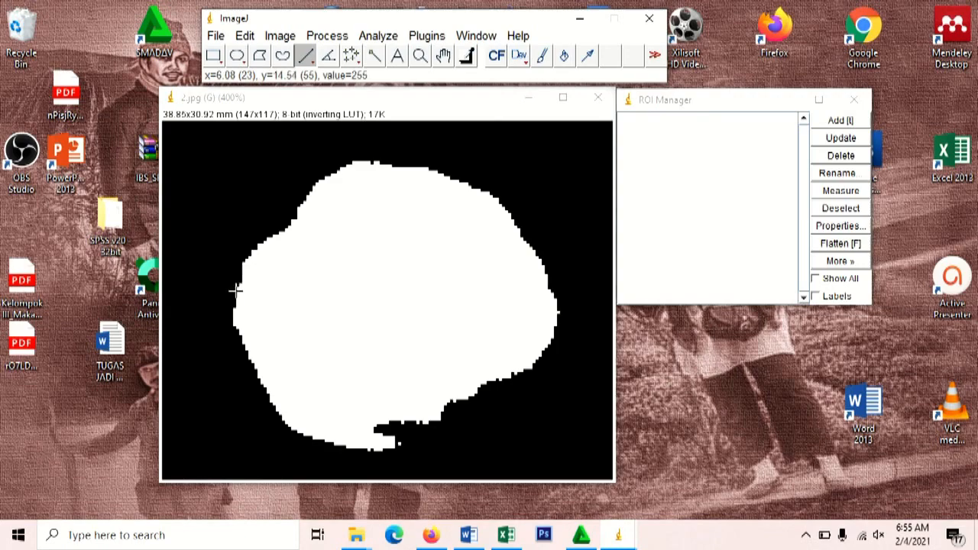
Step: Draw a near-horizontal line about 27 mm long across the tumour, add it to the ROI Manager and turn on Show All
{"action": "left_click_drag", "start_coordinate": [237, 287], "coordinate": [550, 293]}
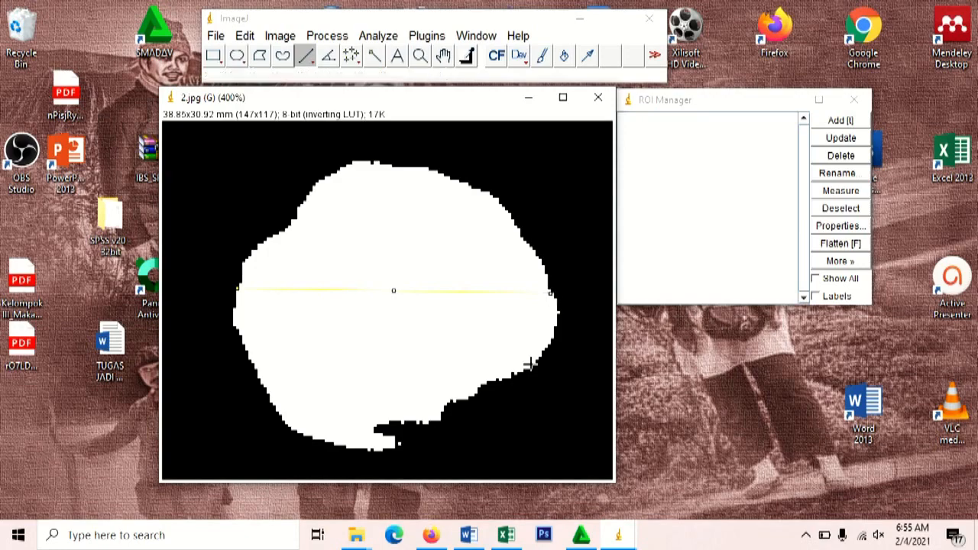
{"action": "left_click", "coordinate": [850, 121]}
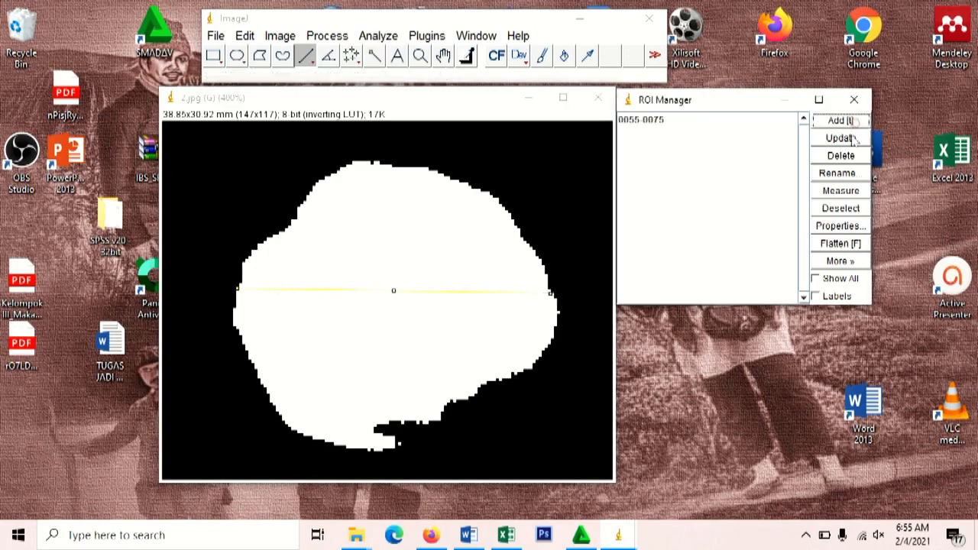
{"action": "left_click", "coordinate": [817, 279]}
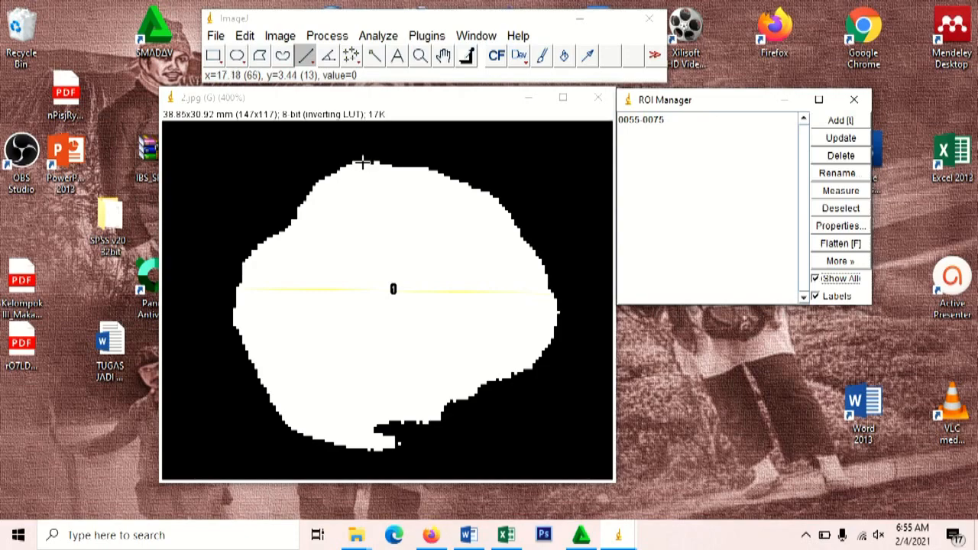
{"action": "left_click_drag", "start_coordinate": [362, 160], "coordinate": [381, 422]}
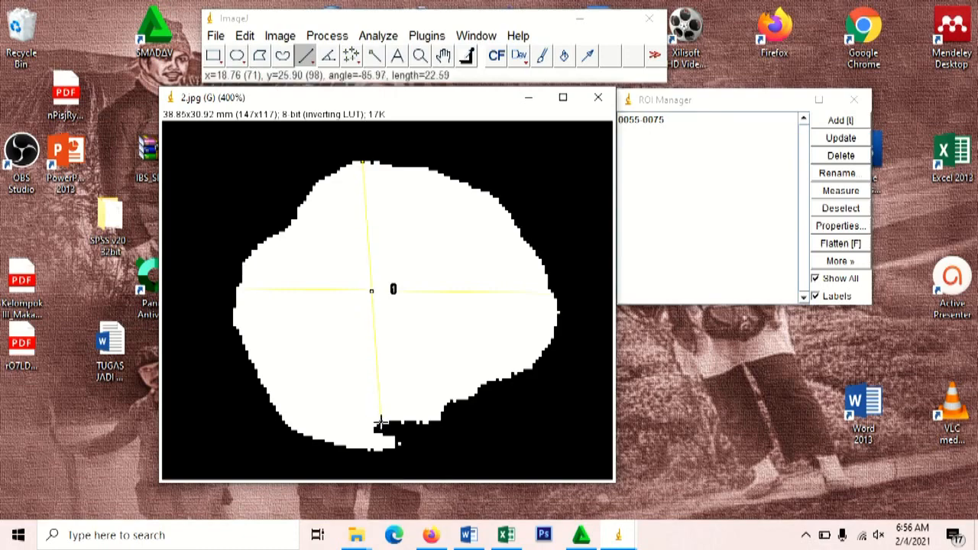
{"action": "left_click_drag", "start_coordinate": [381, 422], "coordinate": [366, 166]}
{"action": "left_click", "coordinate": [417, 142]}
Step: Draw a near-vertical line about 22 mm long from the tumour's upper edge to the notch, and add it to the ROI Manager
{"action": "left_click_drag", "start_coordinate": [389, 163], "coordinate": [381, 425]}
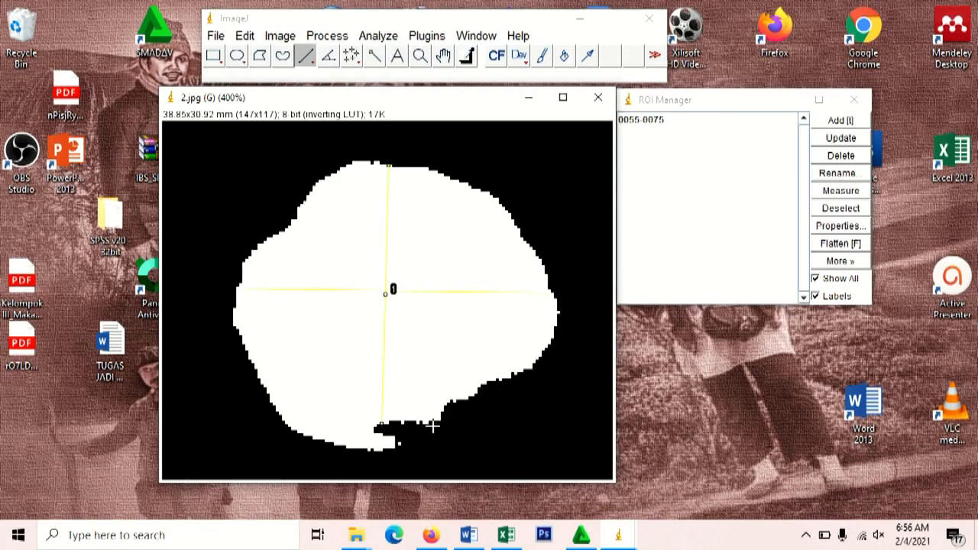
{"action": "left_click", "coordinate": [841, 120]}
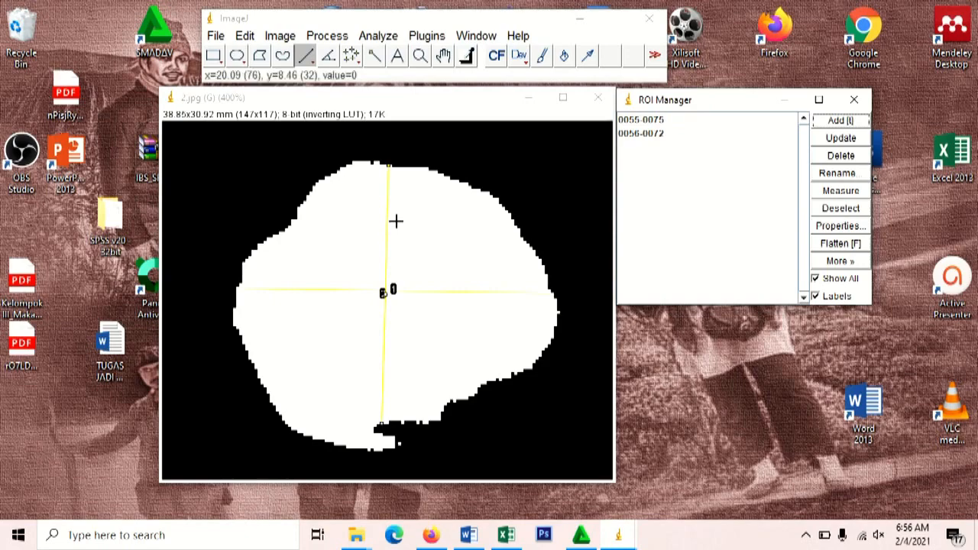
Step: Trace the tumour's outline with the Wand tool and add the selection to the ROI Manager
{"action": "left_click", "coordinate": [374, 58]}
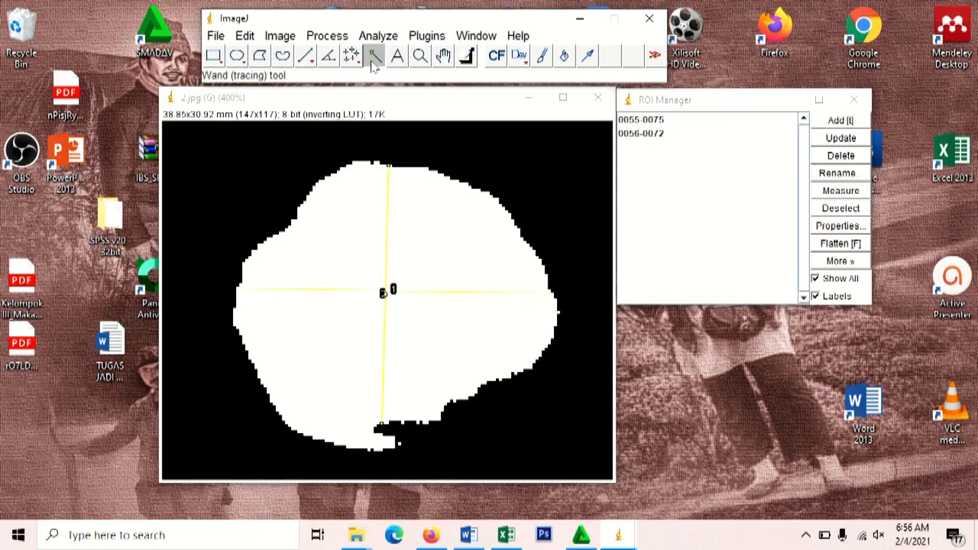
{"action": "left_click", "coordinate": [363, 274]}
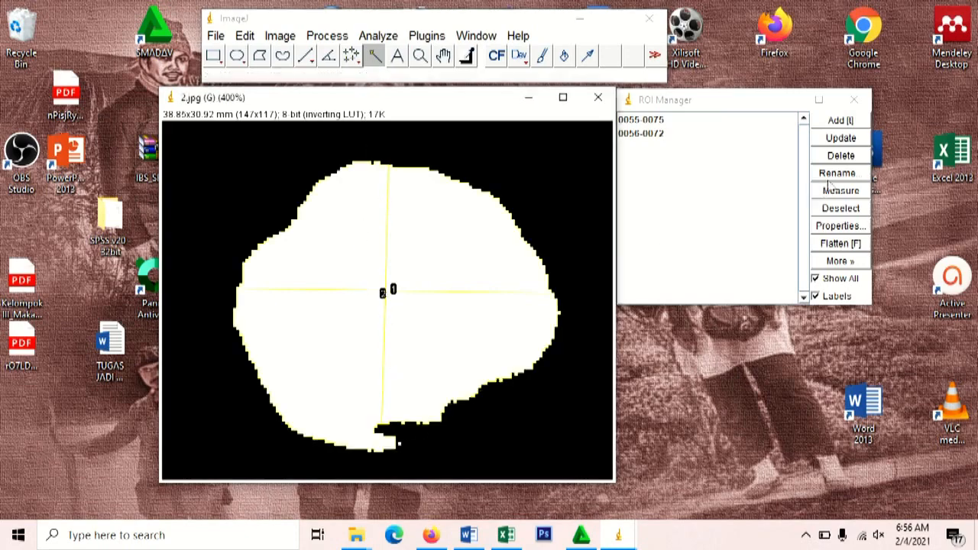
{"action": "left_click", "coordinate": [849, 121]}
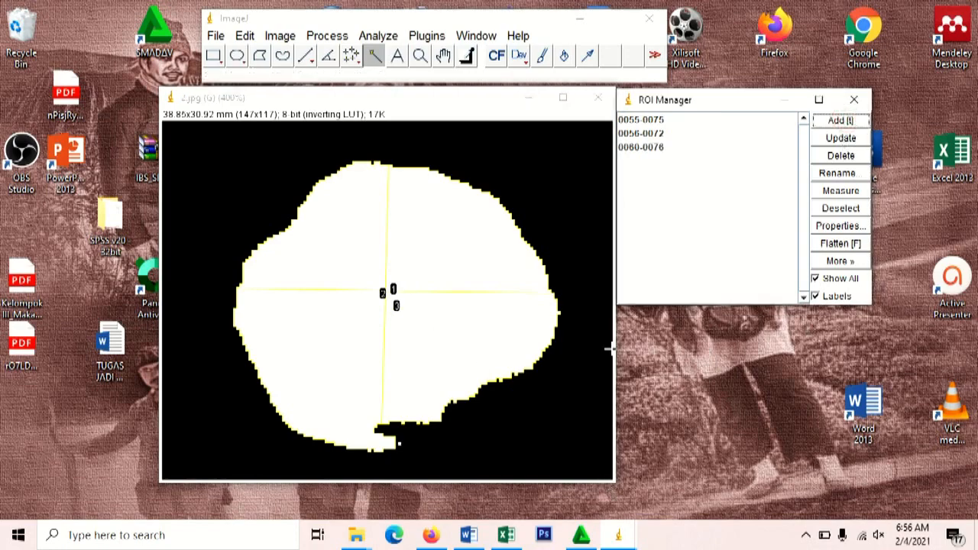
Step: Measure the two lines and the tumour outline from the ROI Manager, and move the Results table clear of the ROI list
{"action": "left_click", "coordinate": [859, 195]}
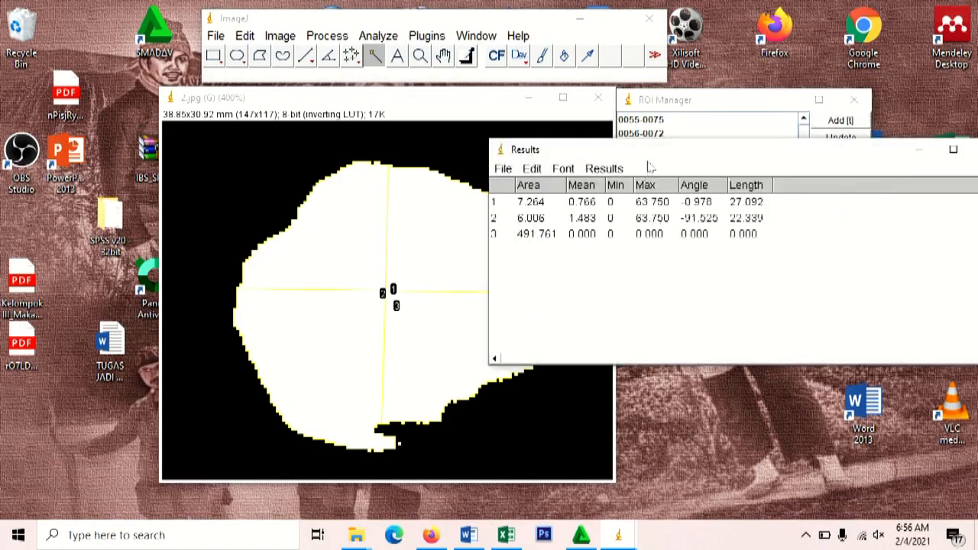
{"action": "left_click_drag", "start_coordinate": [654, 158], "coordinate": [676, 261]}
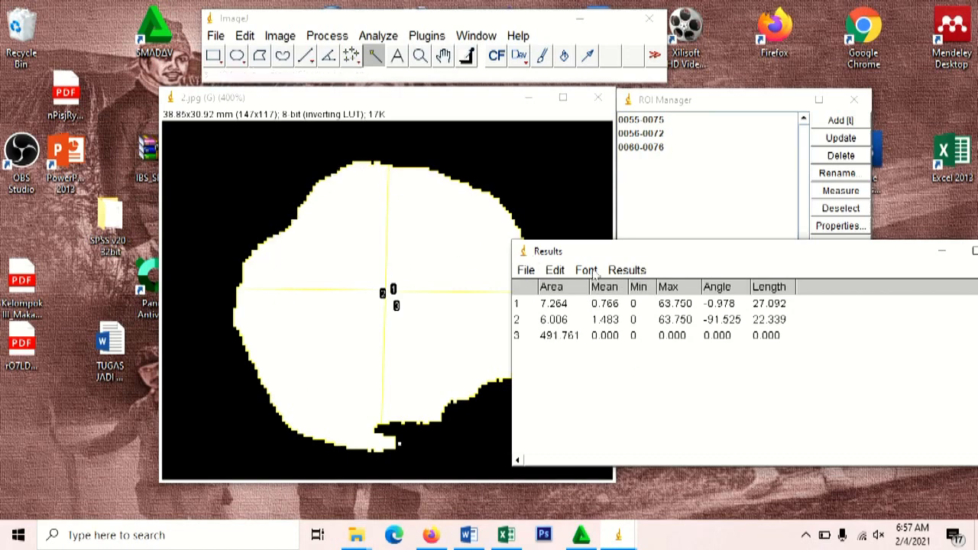
{"action": "left_click_drag", "start_coordinate": [607, 255], "coordinate": [568, 314]}
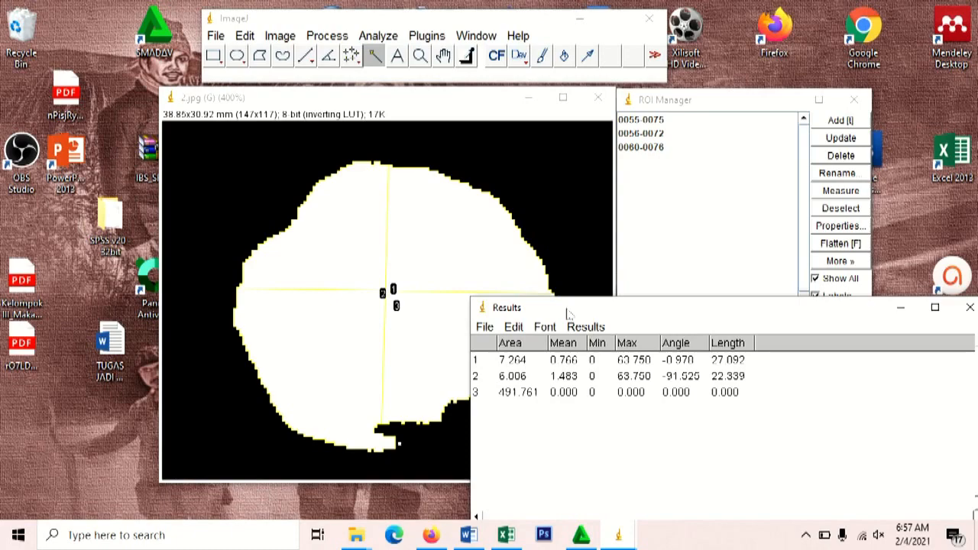
Step: Save the Results table as "hasil pengukuran" in the TUGAS 1 folder
{"action": "left_click_drag", "start_coordinate": [567, 314], "coordinate": [191, 51]}
{"action": "left_click", "coordinate": [107, 65]}
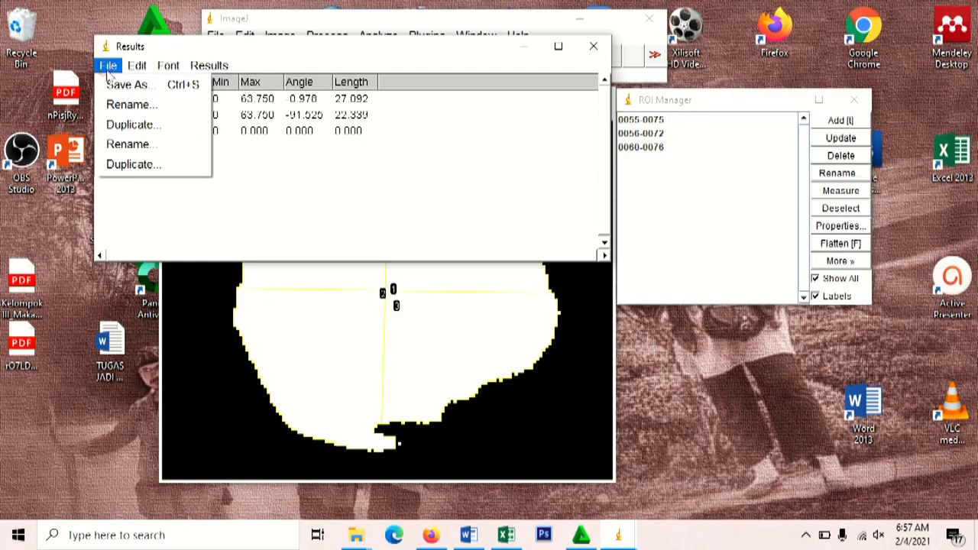
{"action": "left_click", "coordinate": [111, 86]}
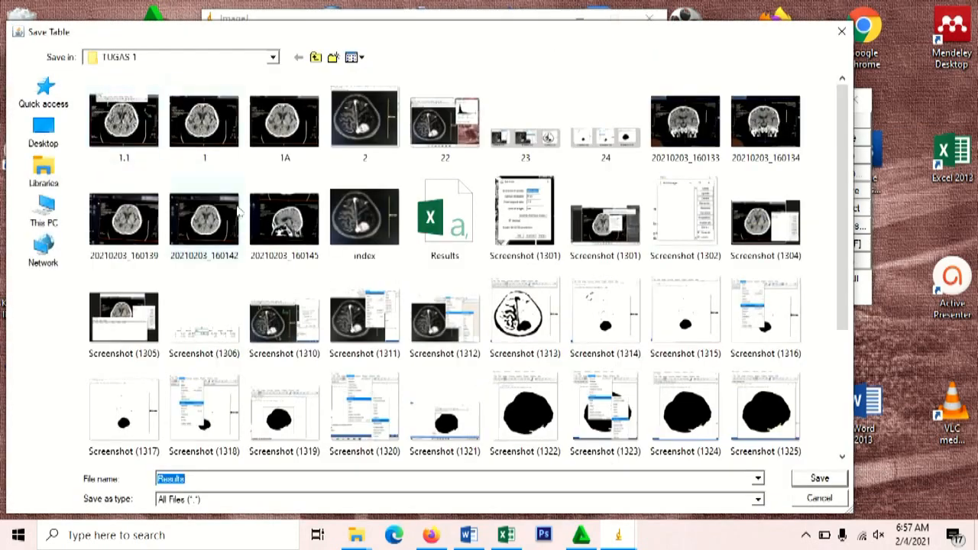
{"action": "scroll", "coordinate": [366, 306], "scroll_direction": "down", "scroll_amount": 3}
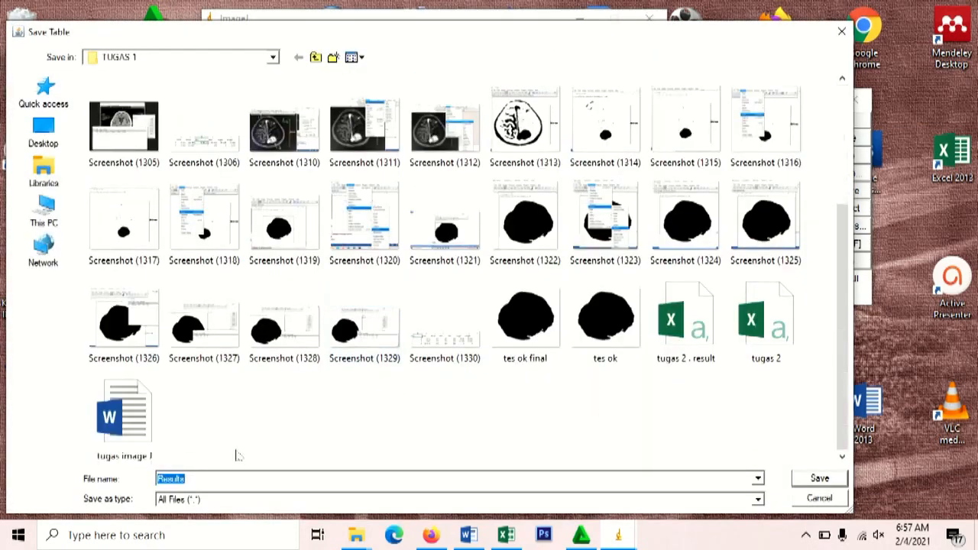
{"action": "type", "text": "hasil pengukuran"}
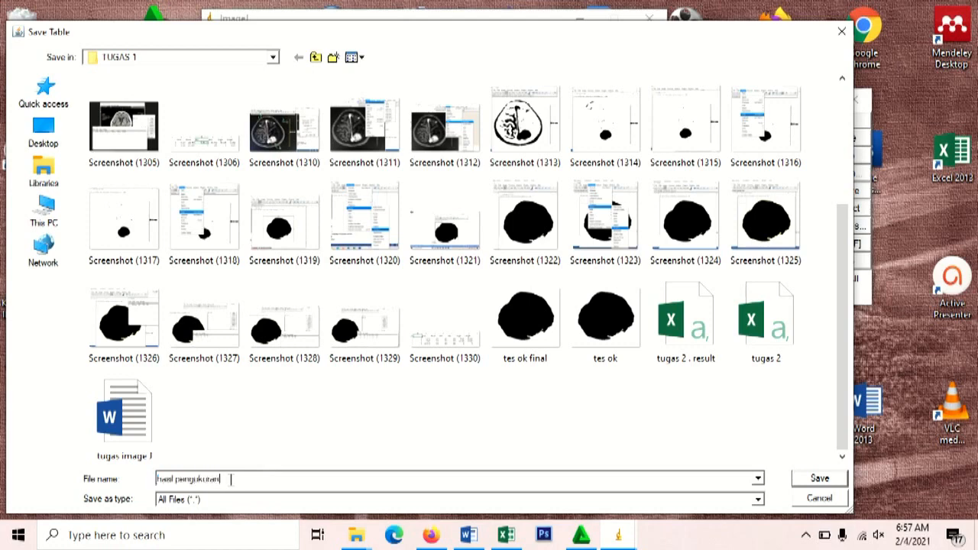
{"action": "left_click", "coordinate": [811, 497]}
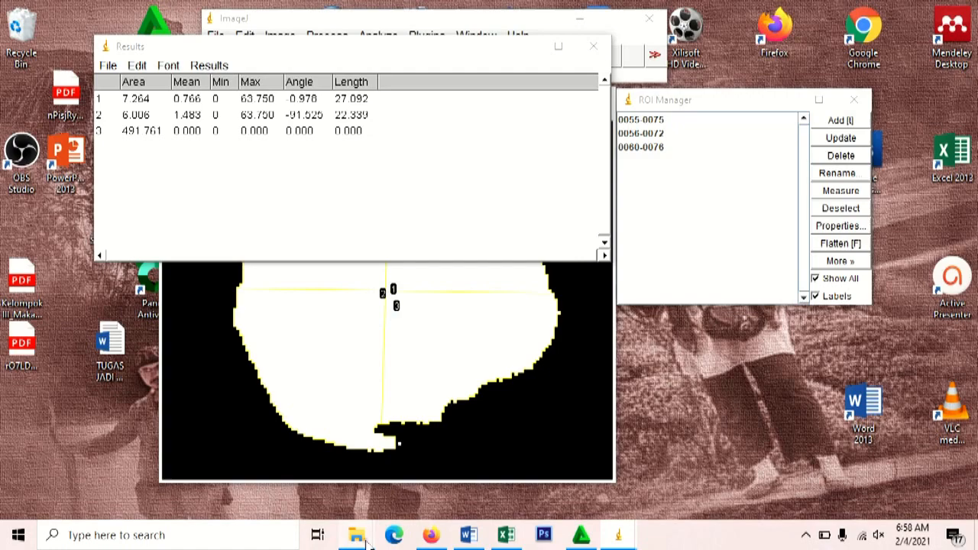
Step: Switch to the TUGAS 1 folder in File Explorer and open "hasil pengukuran" in Excel to check the saved measurements
{"action": "mouse_move", "coordinate": [356, 535]}
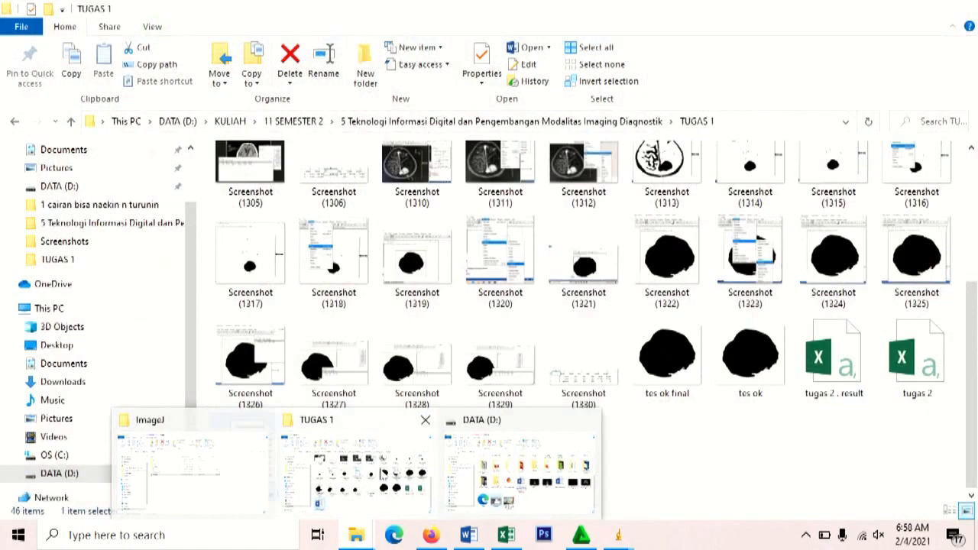
{"action": "left_click", "coordinate": [384, 474]}
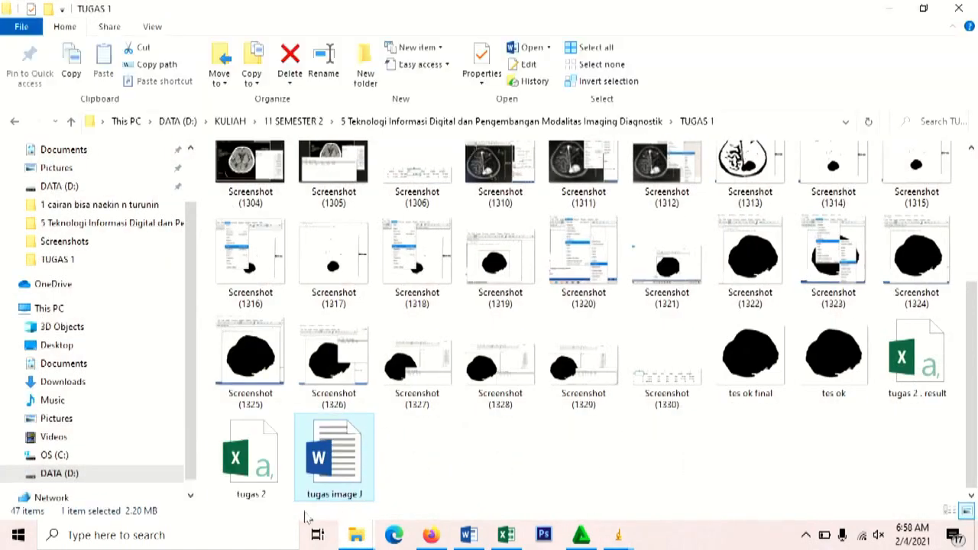
{"action": "scroll", "coordinate": [577, 428], "scroll_direction": "up", "scroll_amount": 3}
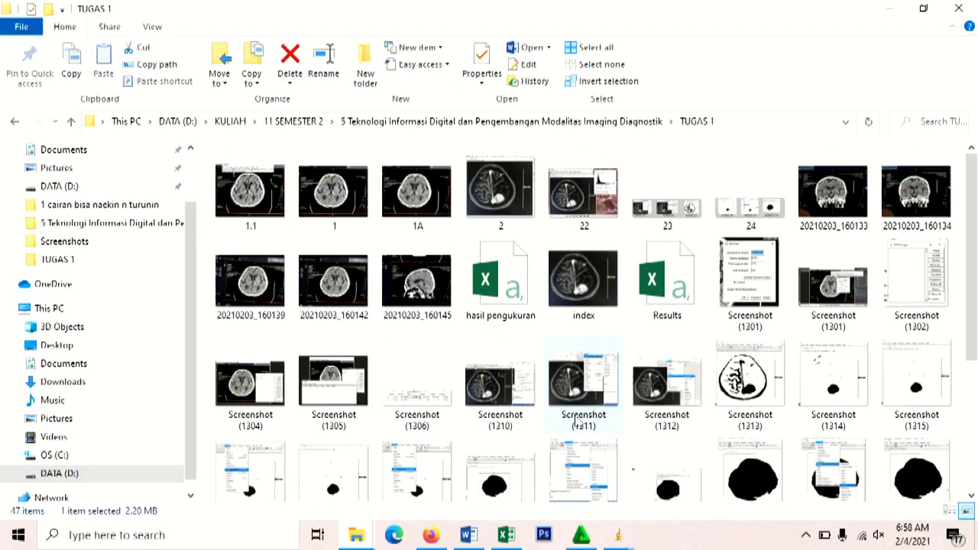
{"action": "double_click", "coordinate": [502, 284]}
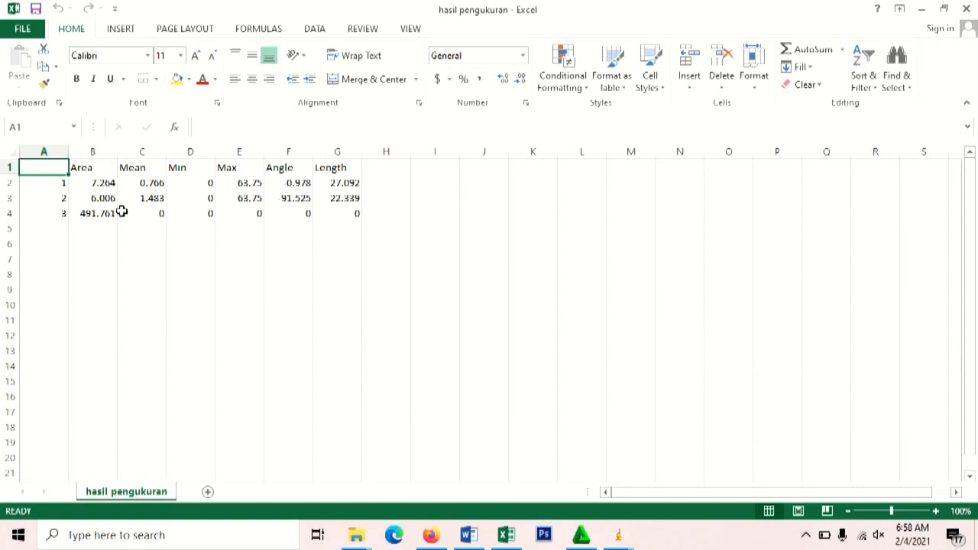
{"action": "left_click", "coordinate": [922, 15]}
Step: Move the Results table below the ROI list and bring the tumour image in front of it
{"action": "left_click_drag", "start_coordinate": [528, 235], "coordinate": [686, 317]}
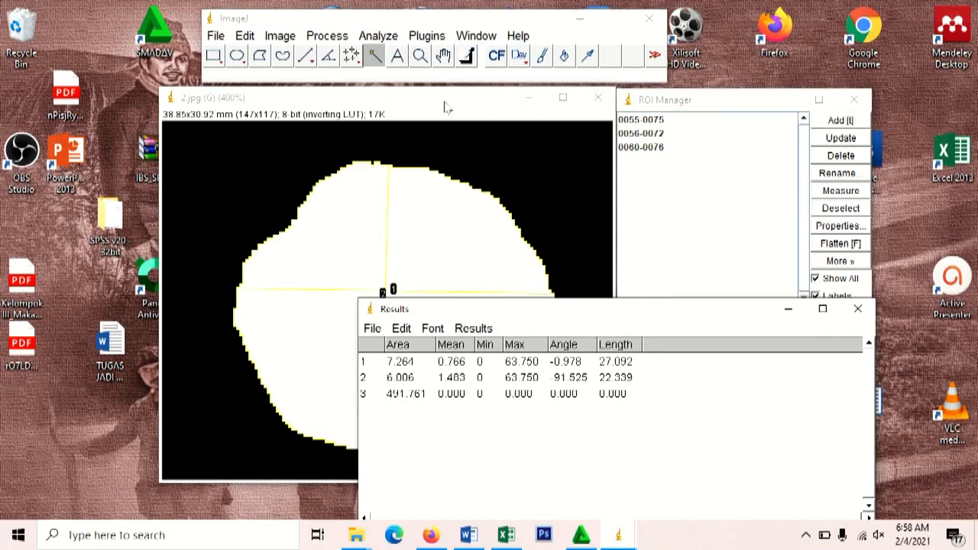
{"action": "left_click", "coordinate": [279, 101]}
{"action": "left_click_drag", "start_coordinate": [463, 103], "coordinate": [465, 103]}
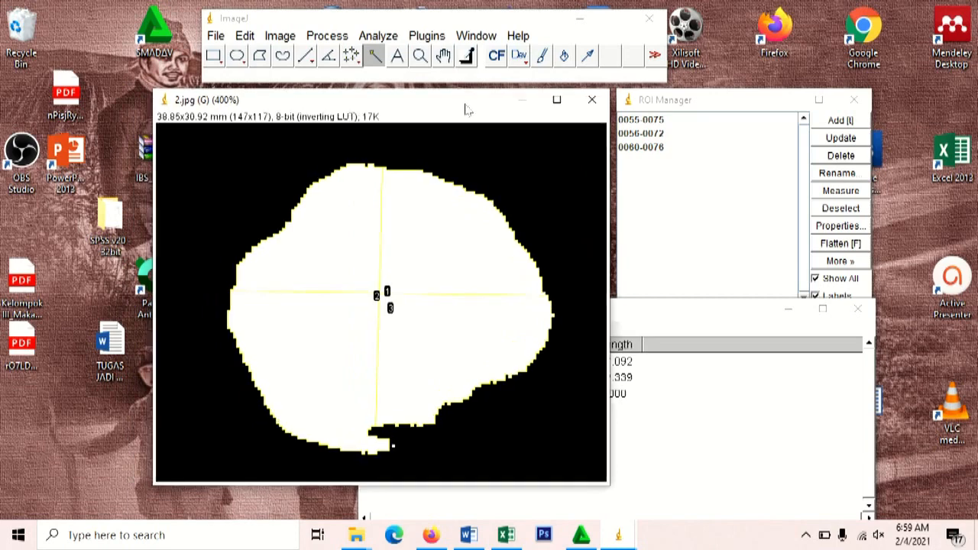